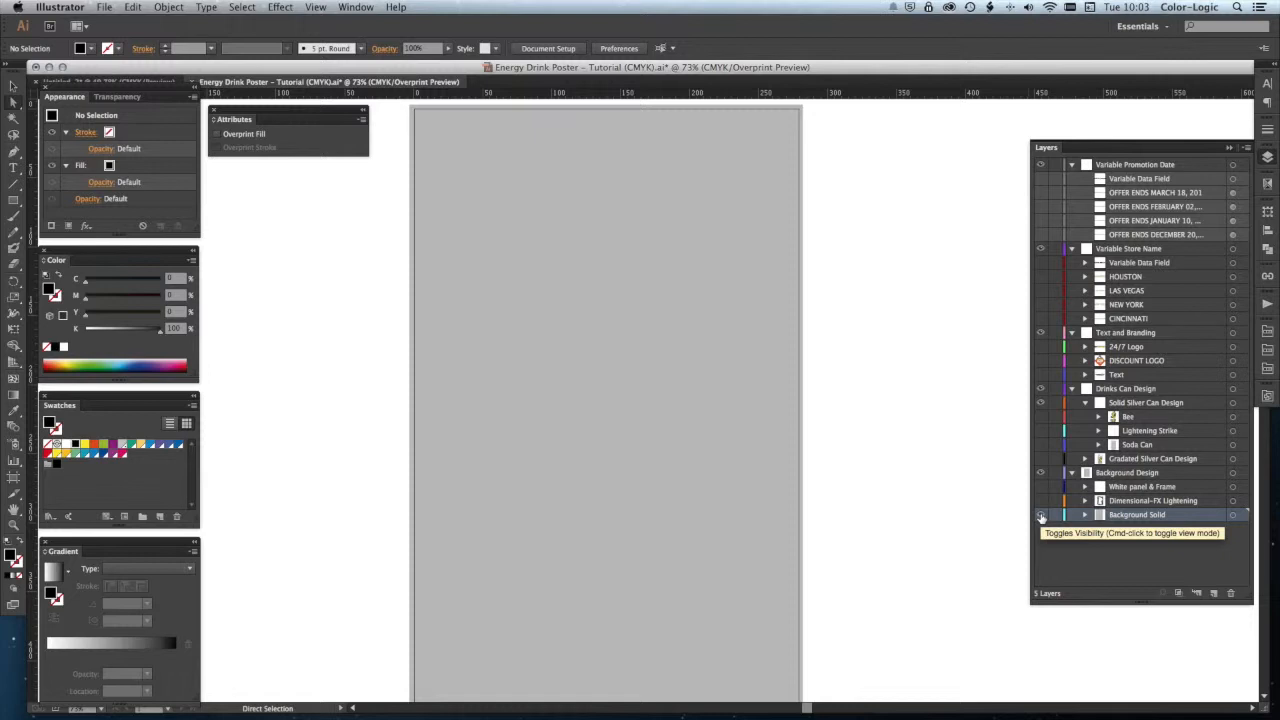
Step: Apply the CL120-S metallic silver graphic style to the grey background rectangle
click(759, 476)
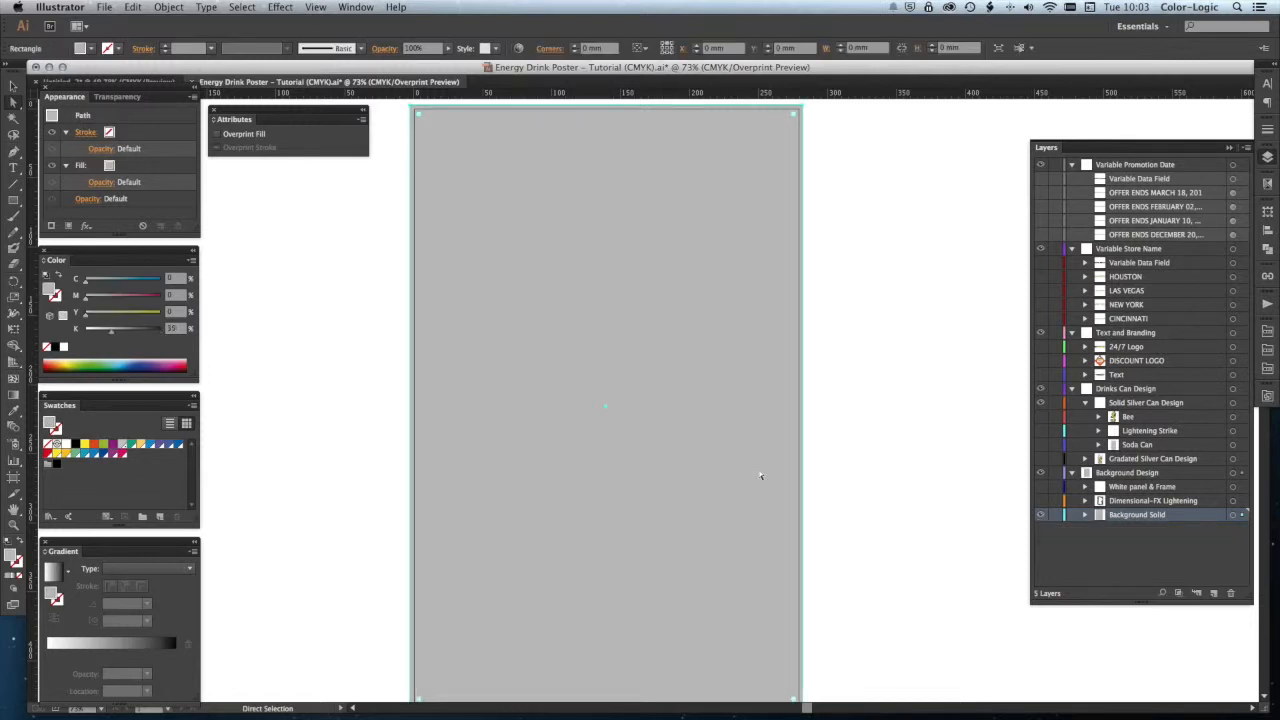
click(1267, 398)
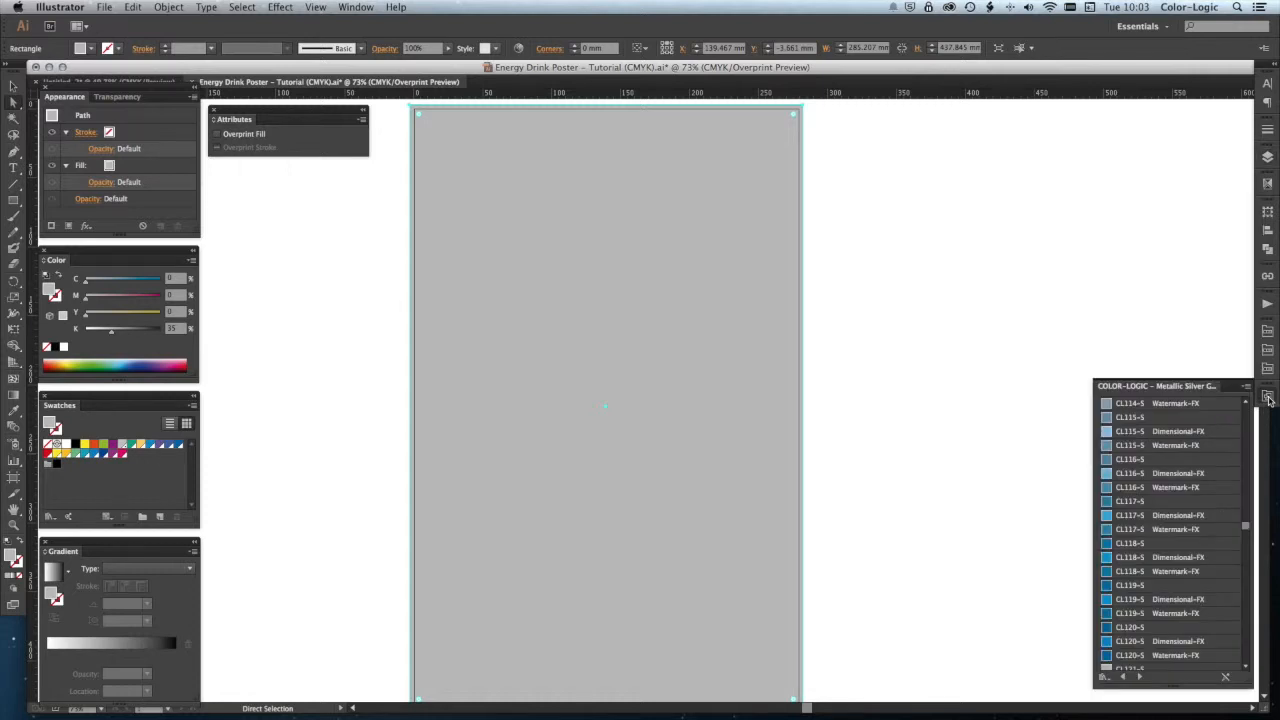
click(1155, 628)
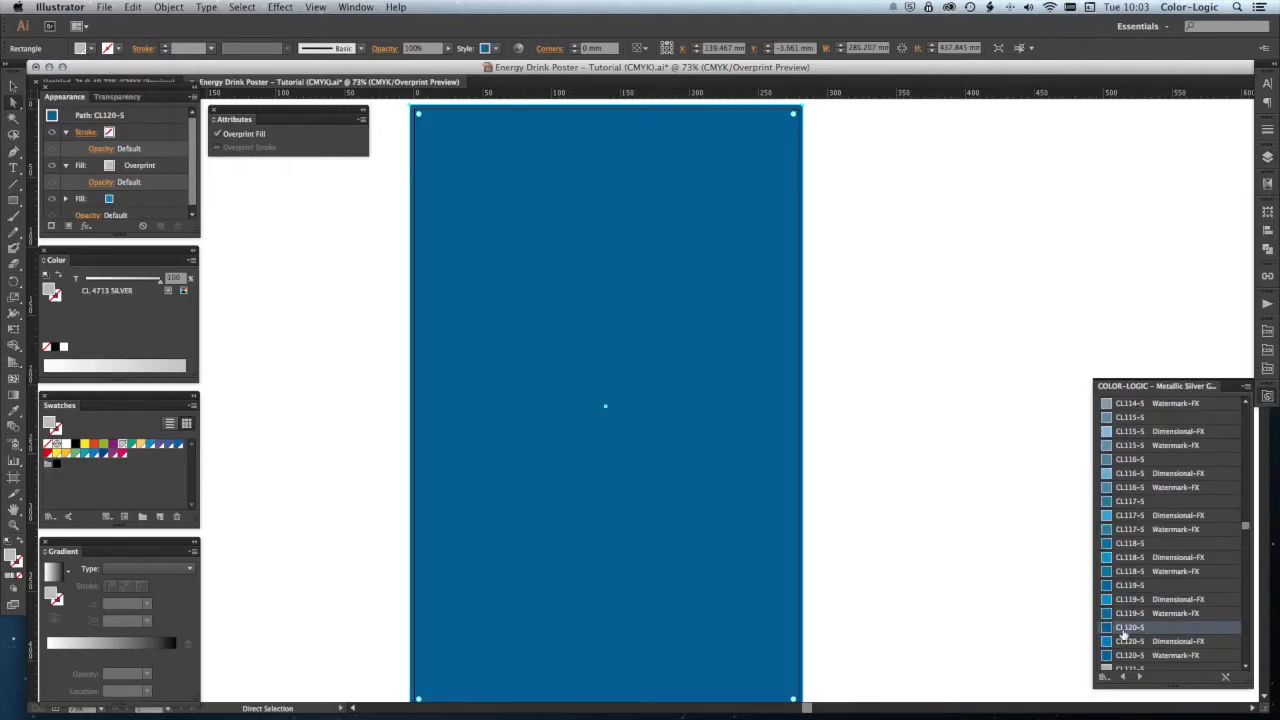
click(966, 618)
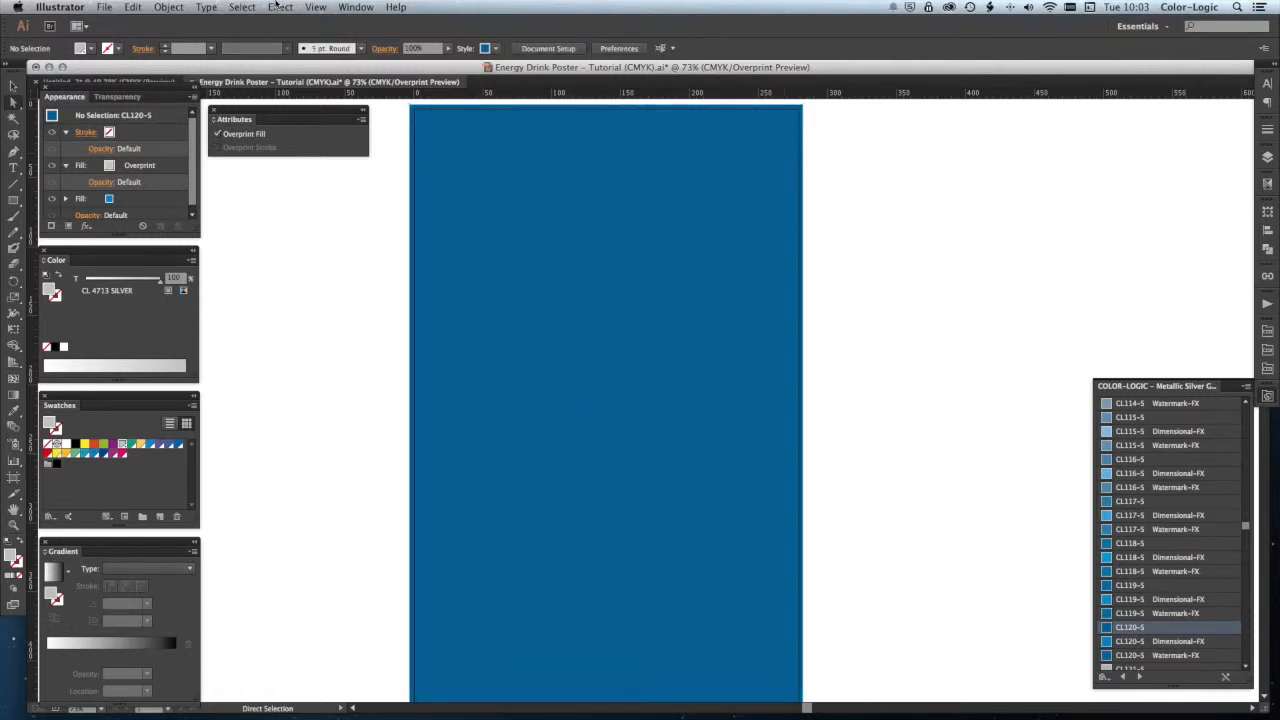
Step: Compare the background with Overprint Preview off, and turn Overprint Preview back on
click(316, 7)
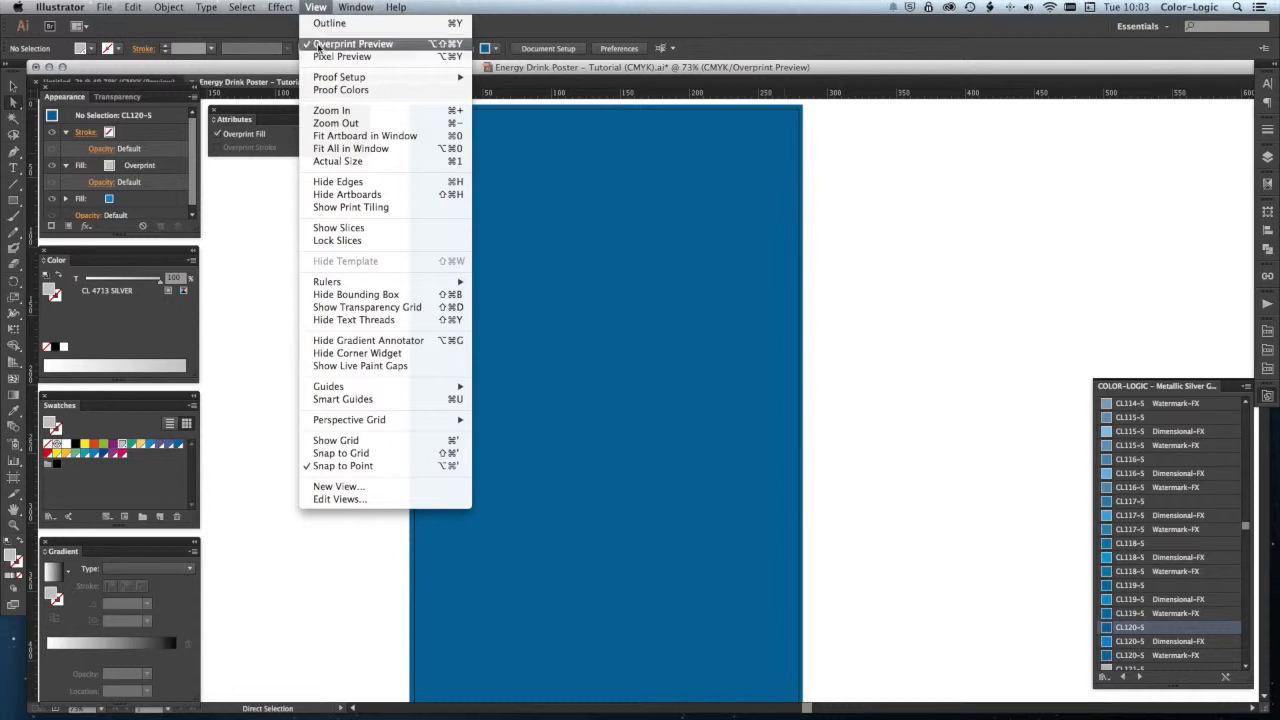
click(318, 44)
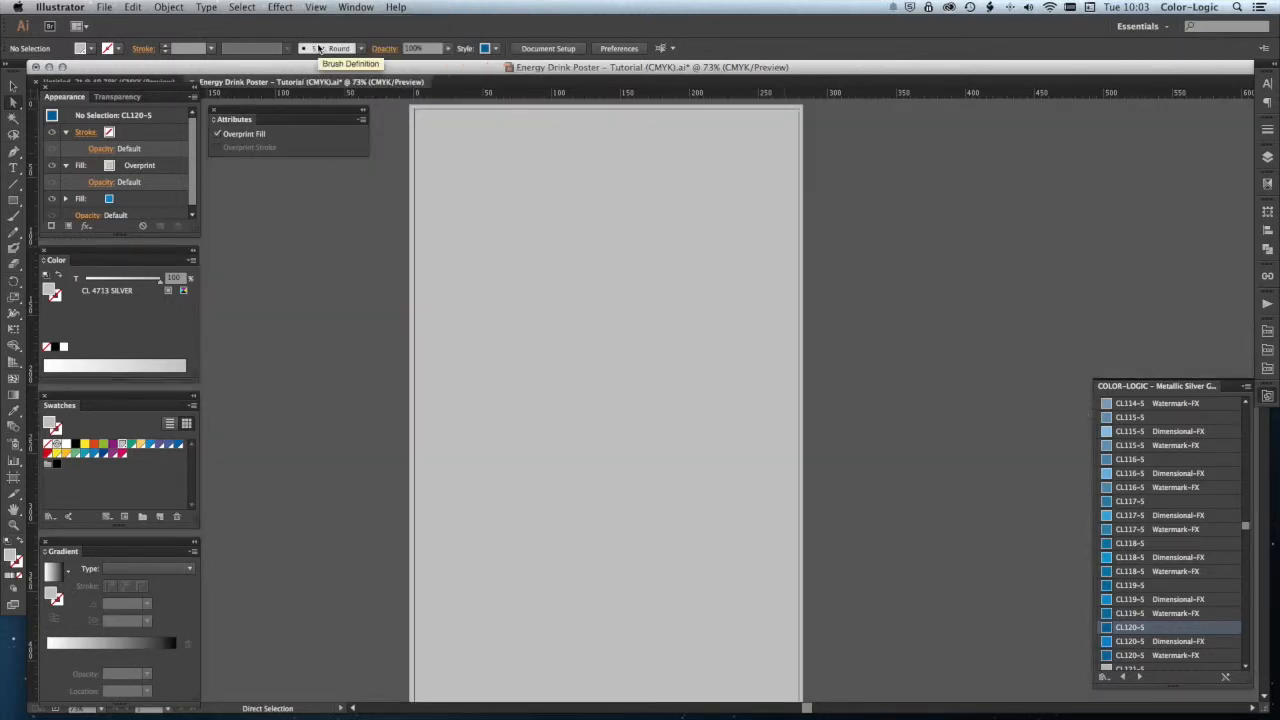
click(318, 7)
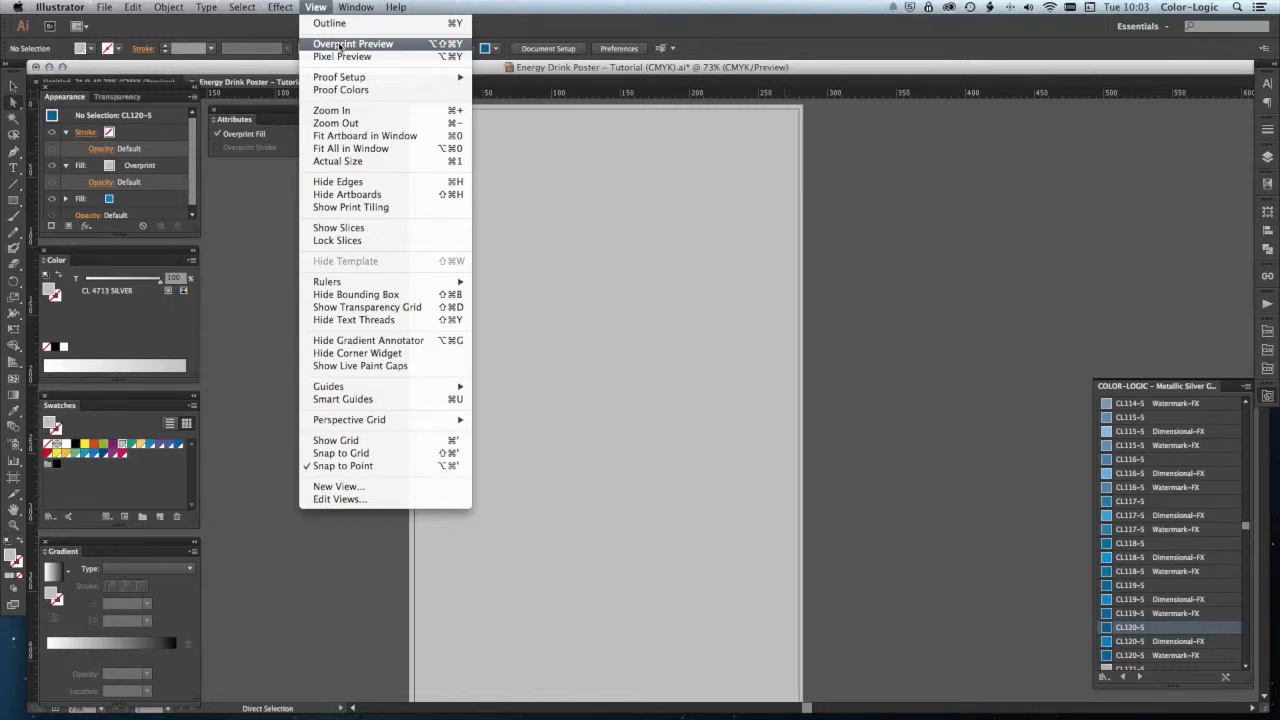
click(340, 45)
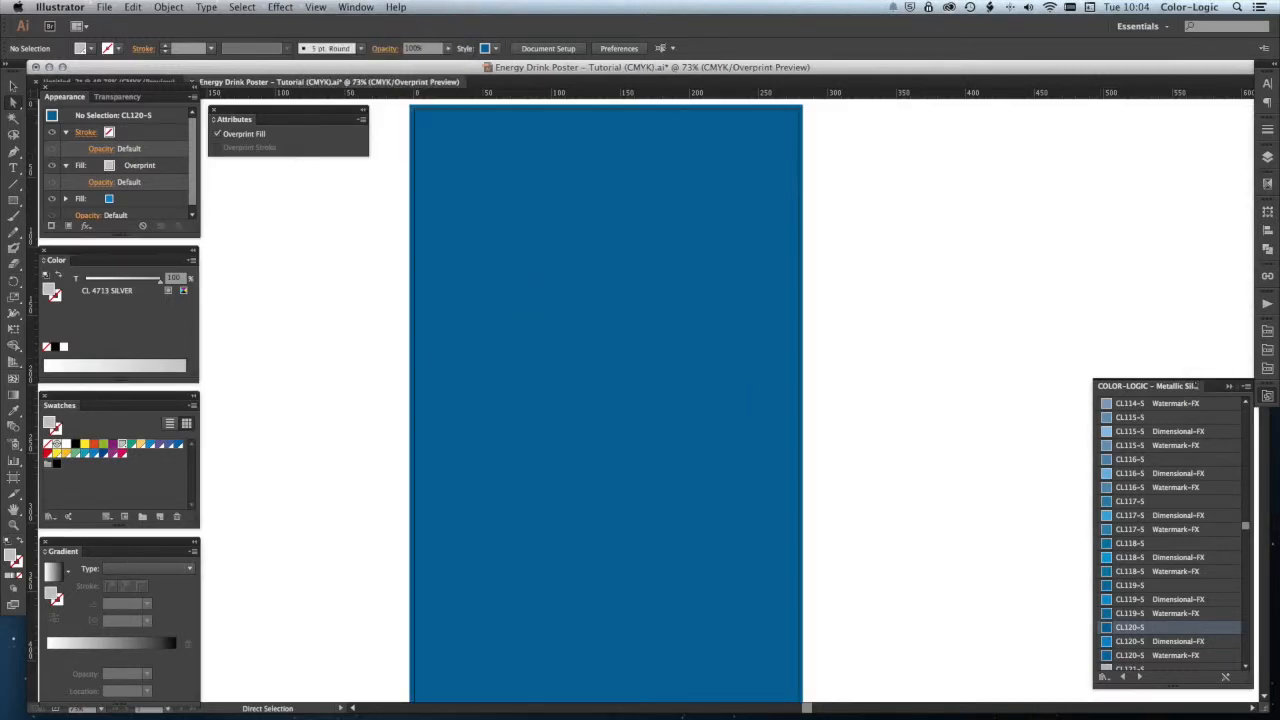
Step: Show the Dimensional-FX Lightening layer and select the contents of its clipping mask for editing
click(1267, 157)
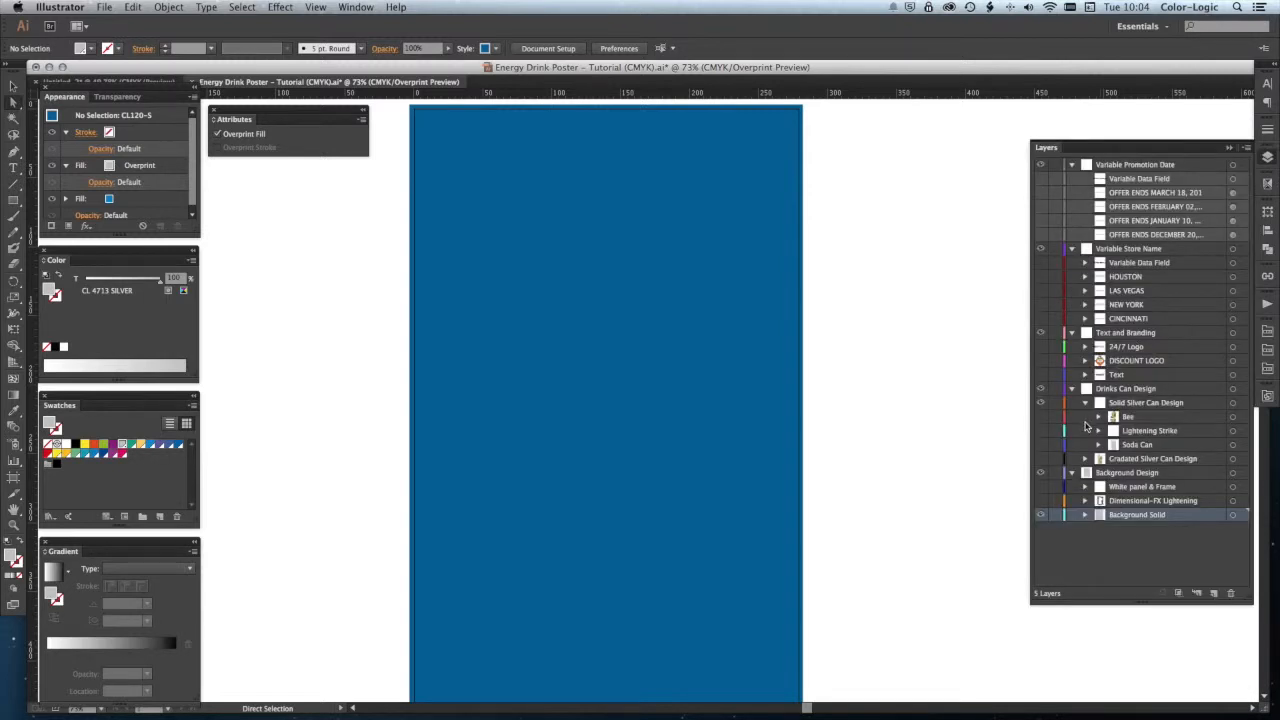
click(1041, 501)
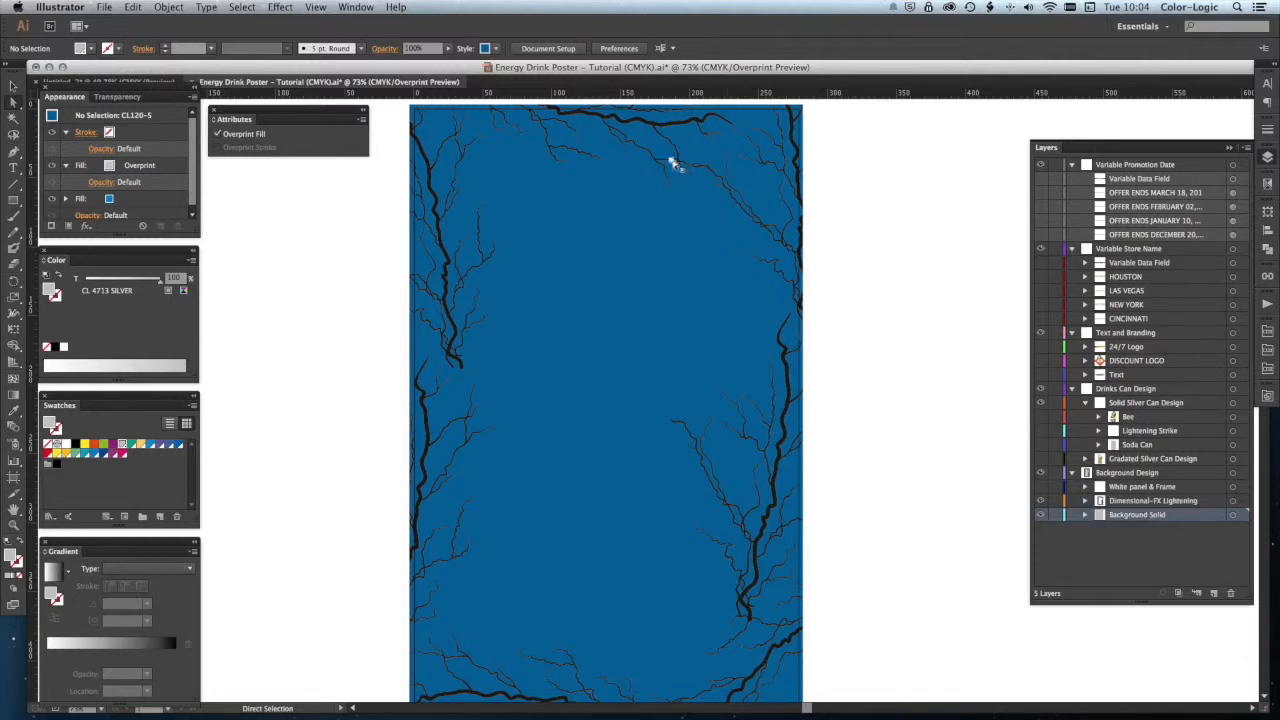
click(1196, 501)
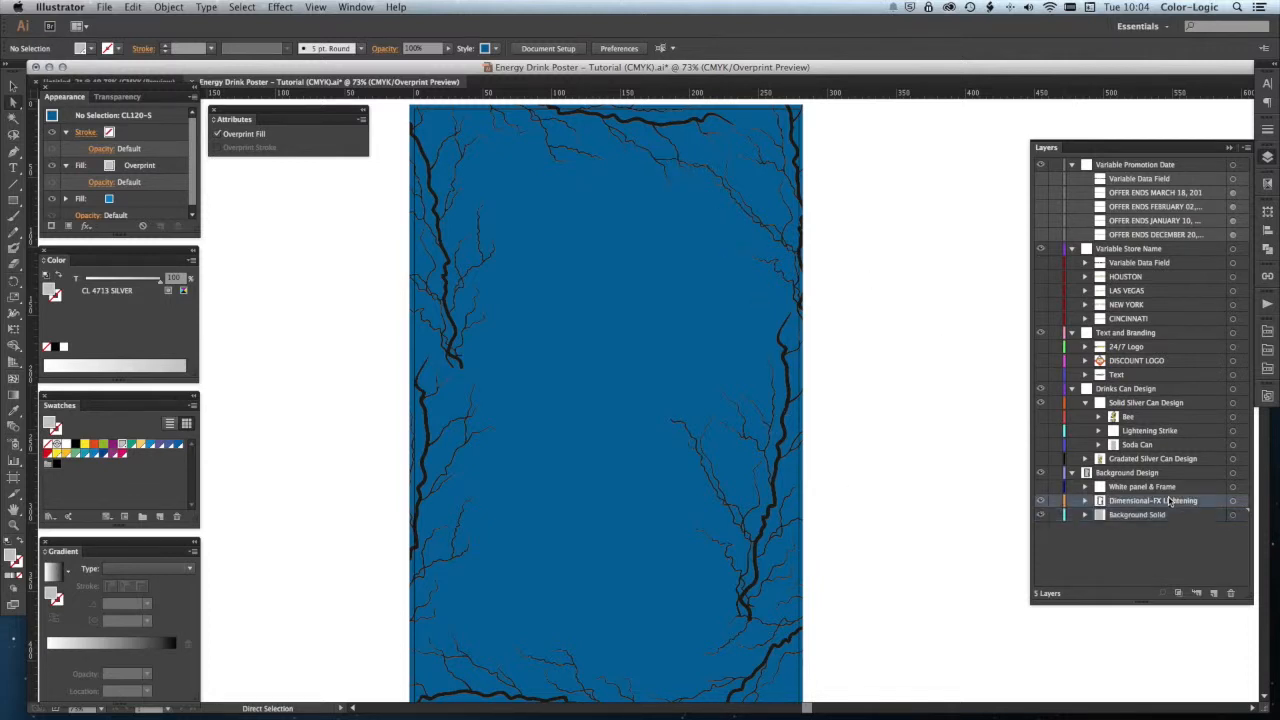
click(1233, 501)
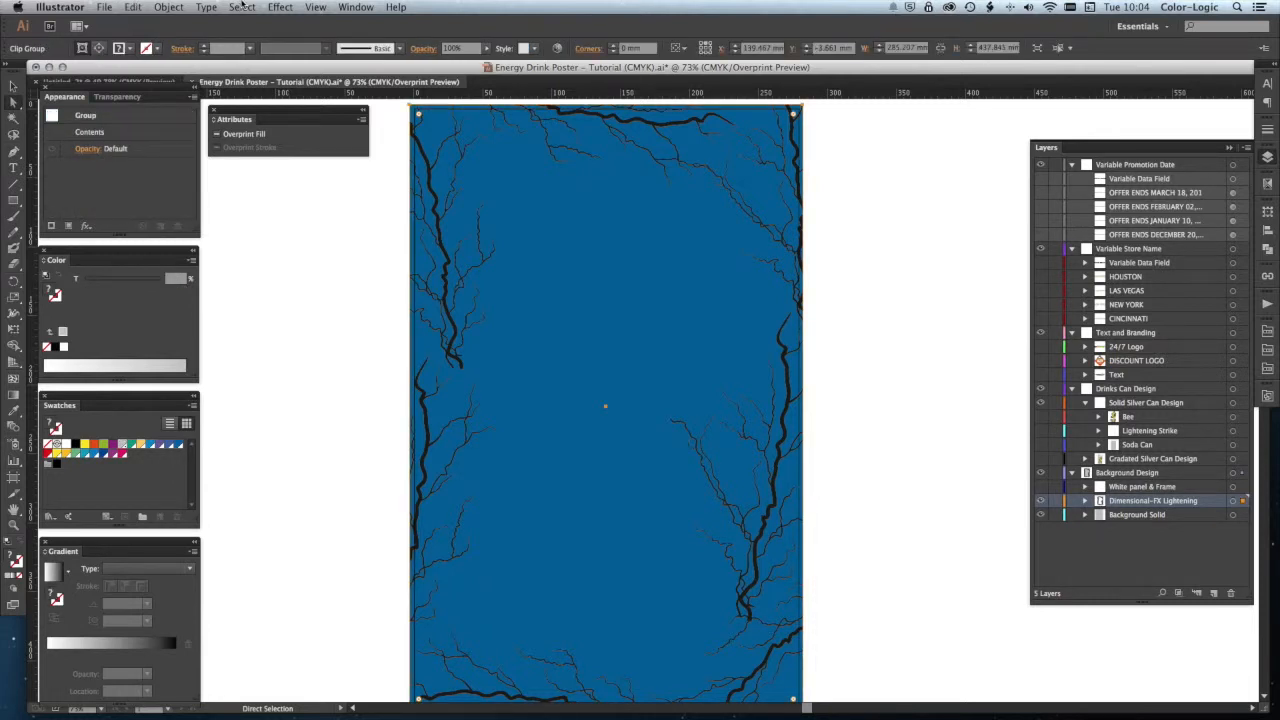
click(170, 7)
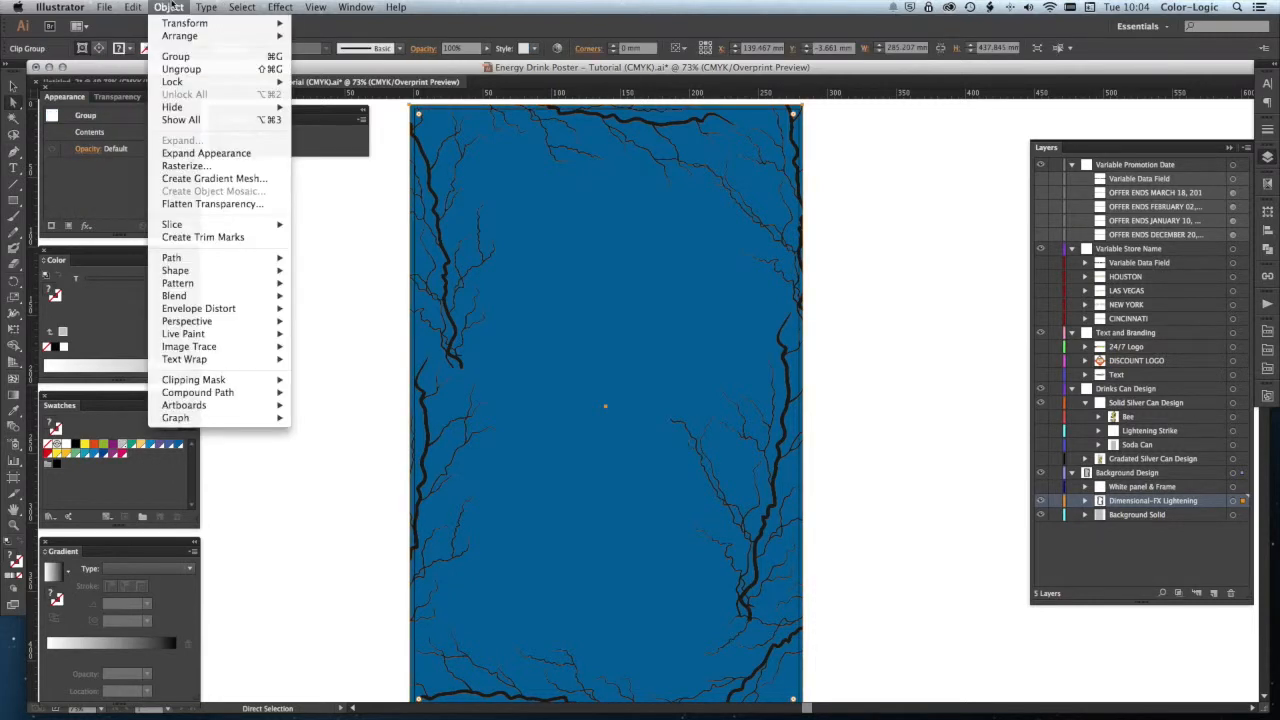
mouse_move(192, 380)
click(335, 405)
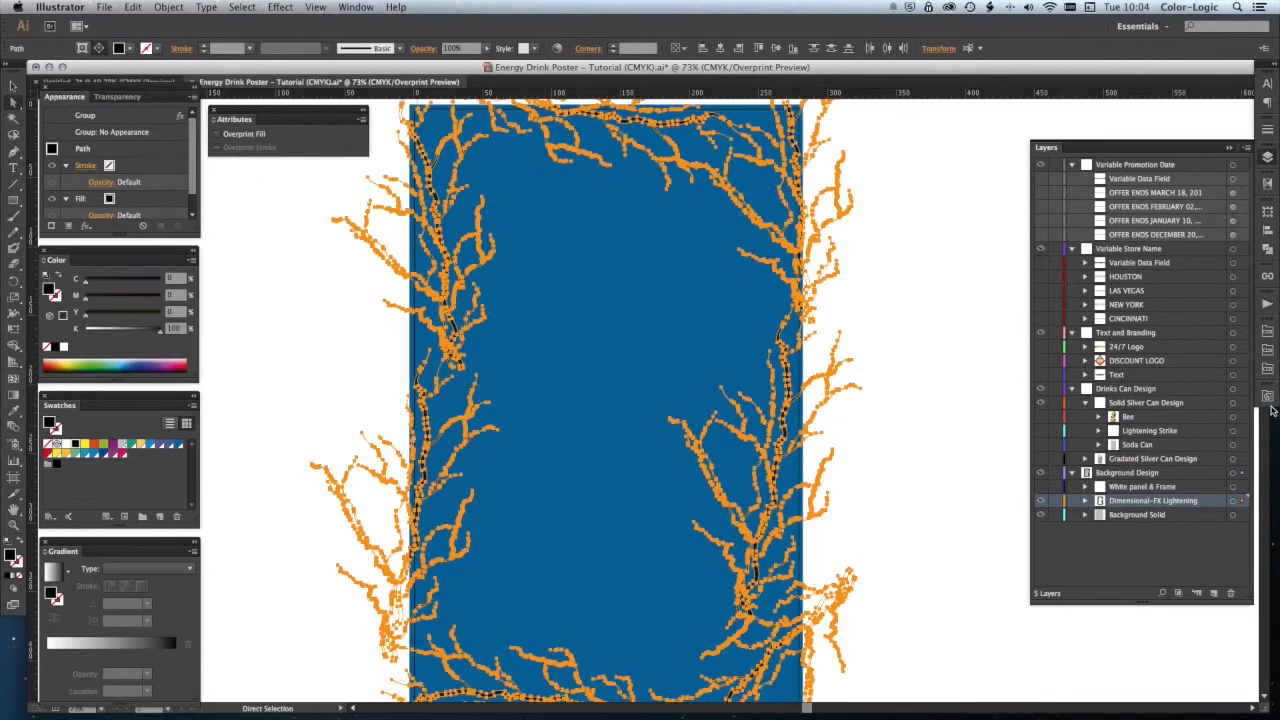
Step: Apply the CL120-S Dimensional-FX graphic style to the selected lightning artwork and deselect it
click(1267, 397)
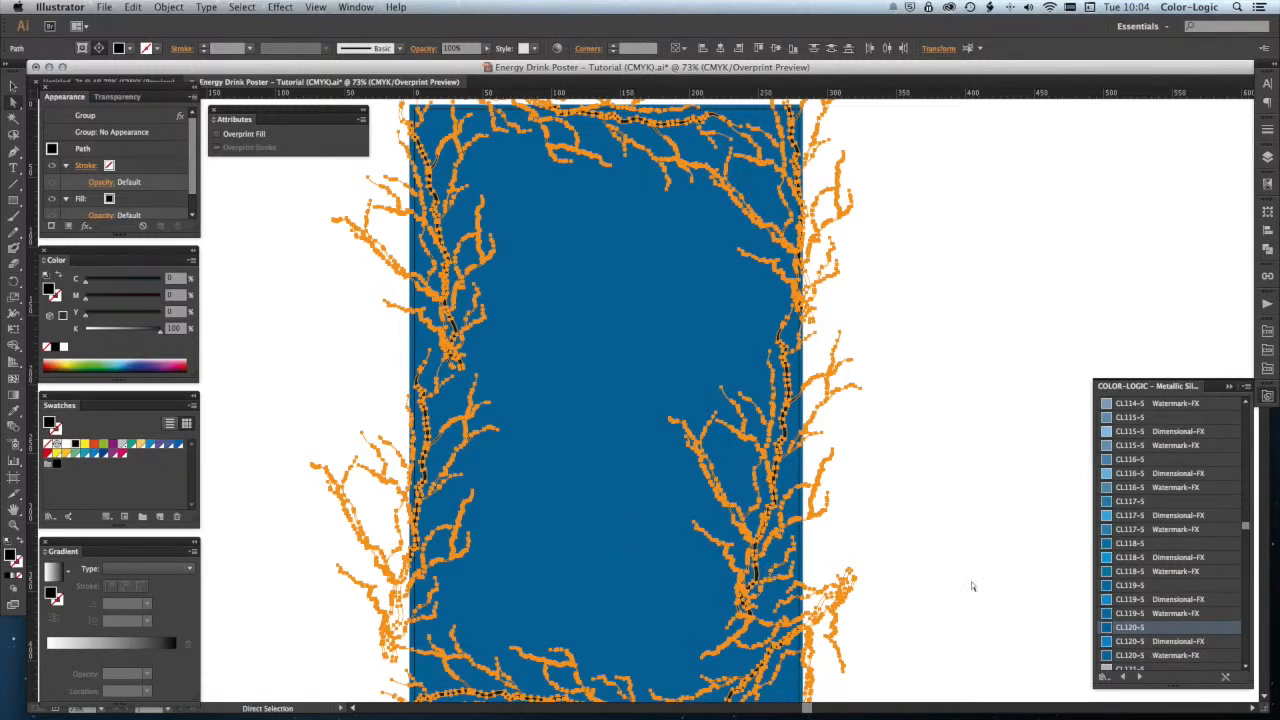
click(1150, 642)
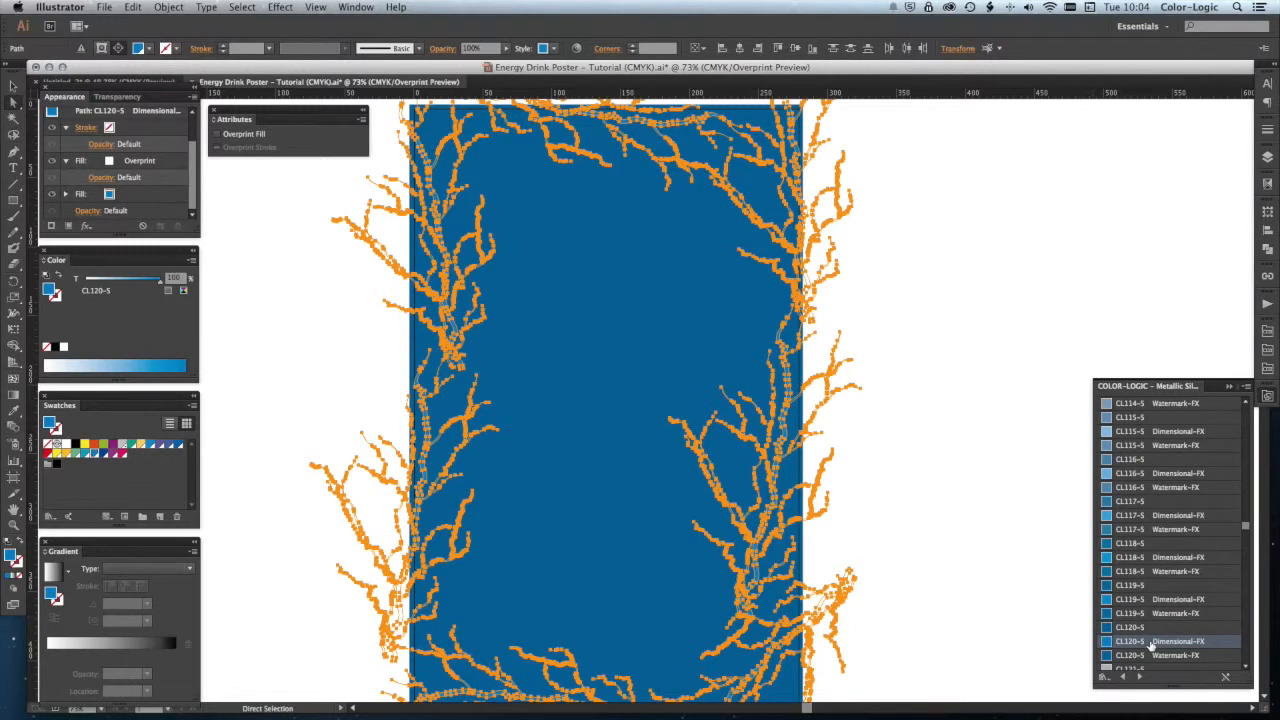
click(955, 236)
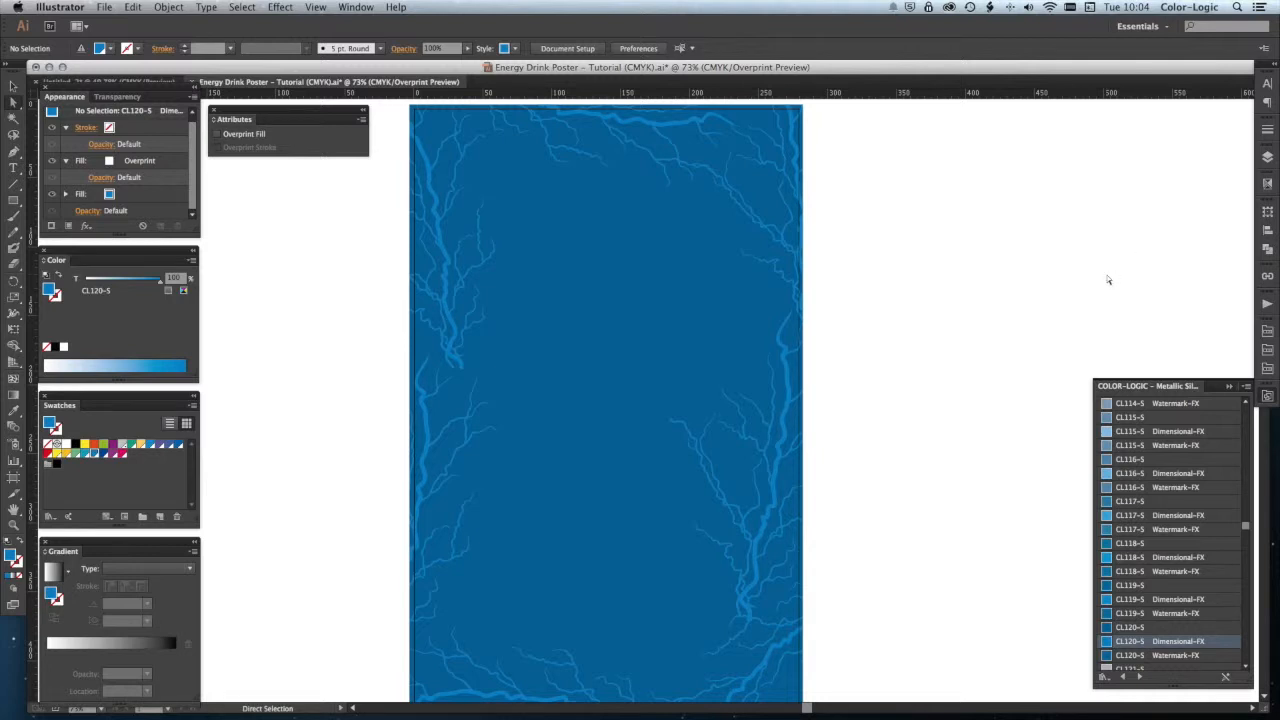
key(super+minus)
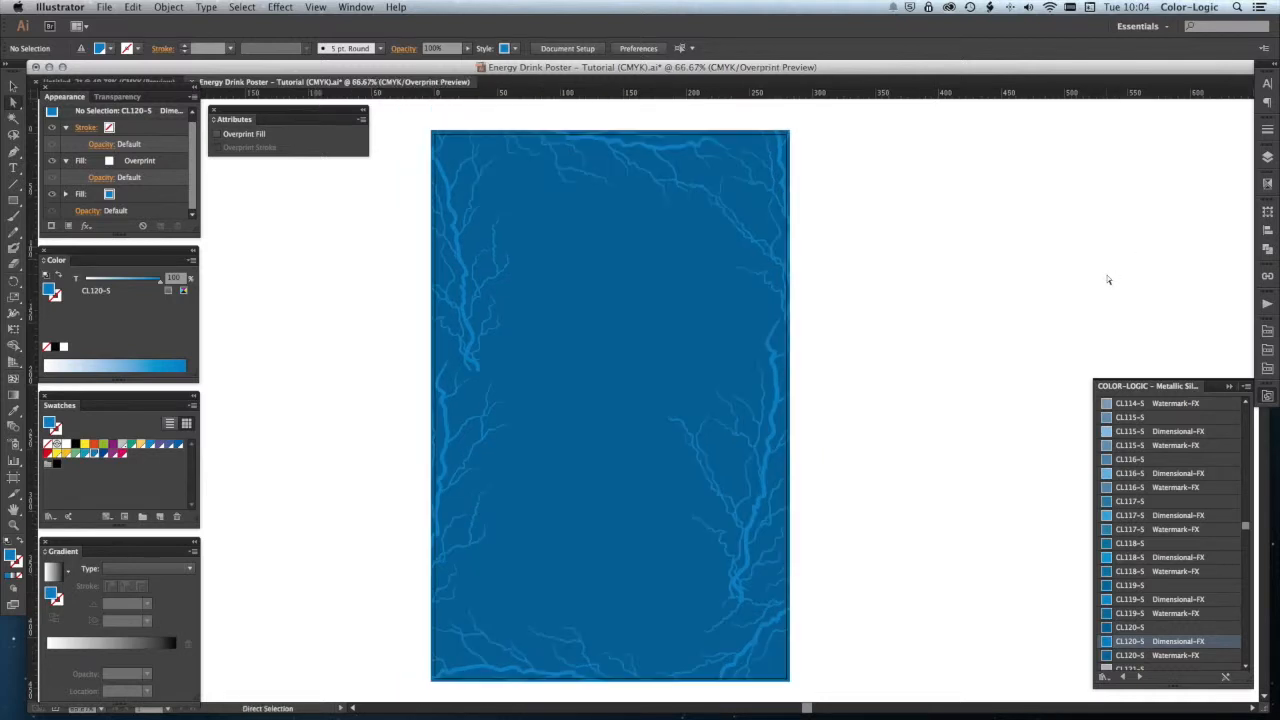
Step: Show the White panel & Frame layer, check the white panel's fill colour, and show the Soda Can layer
click(1267, 158)
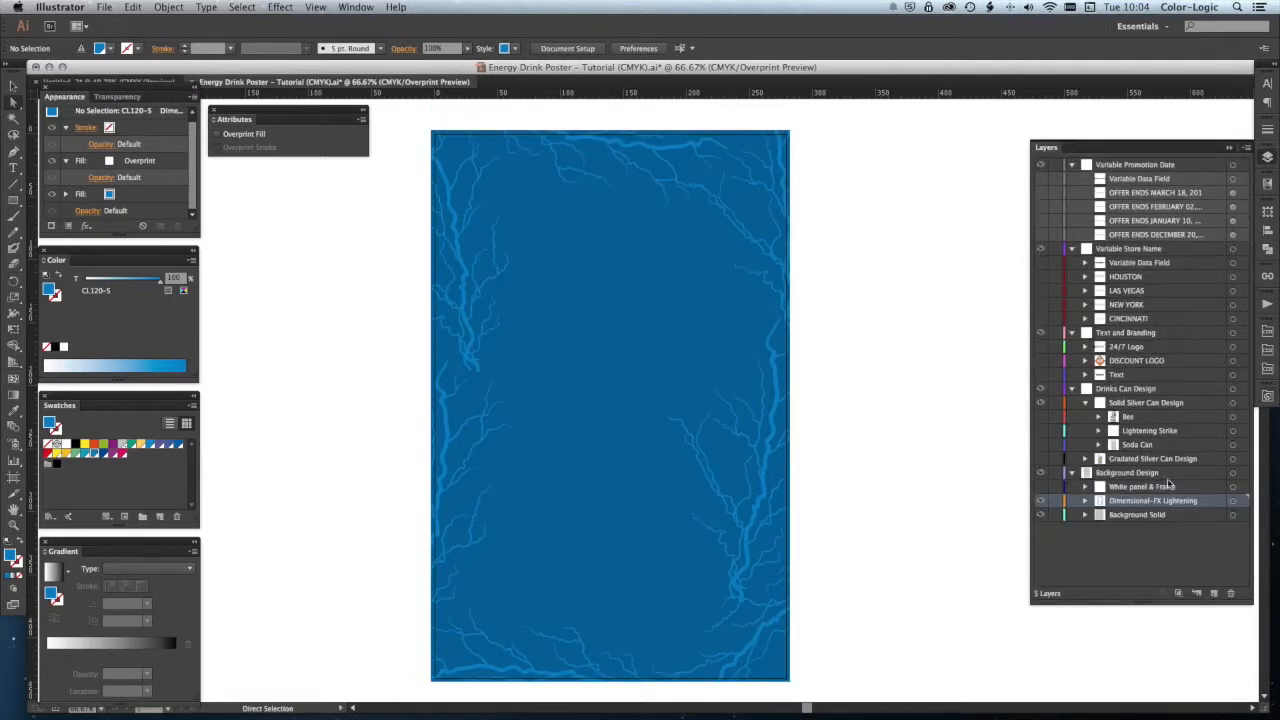
click(1040, 487)
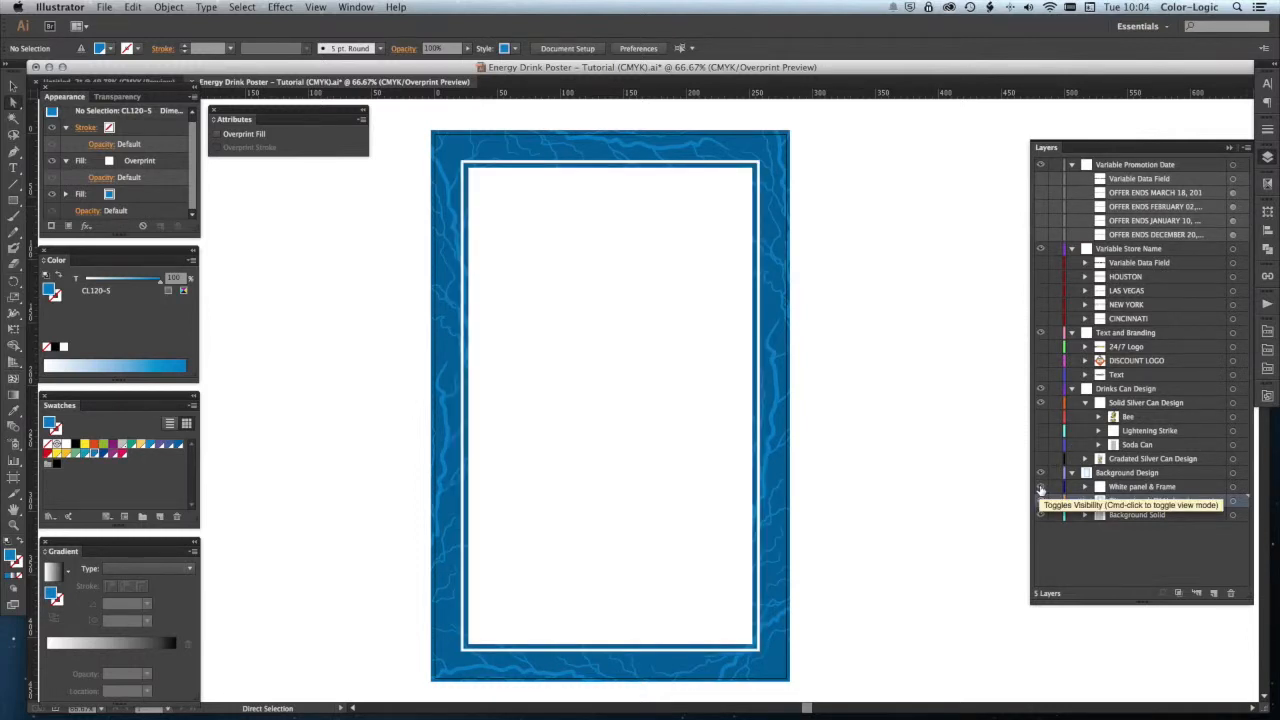
click(629, 481)
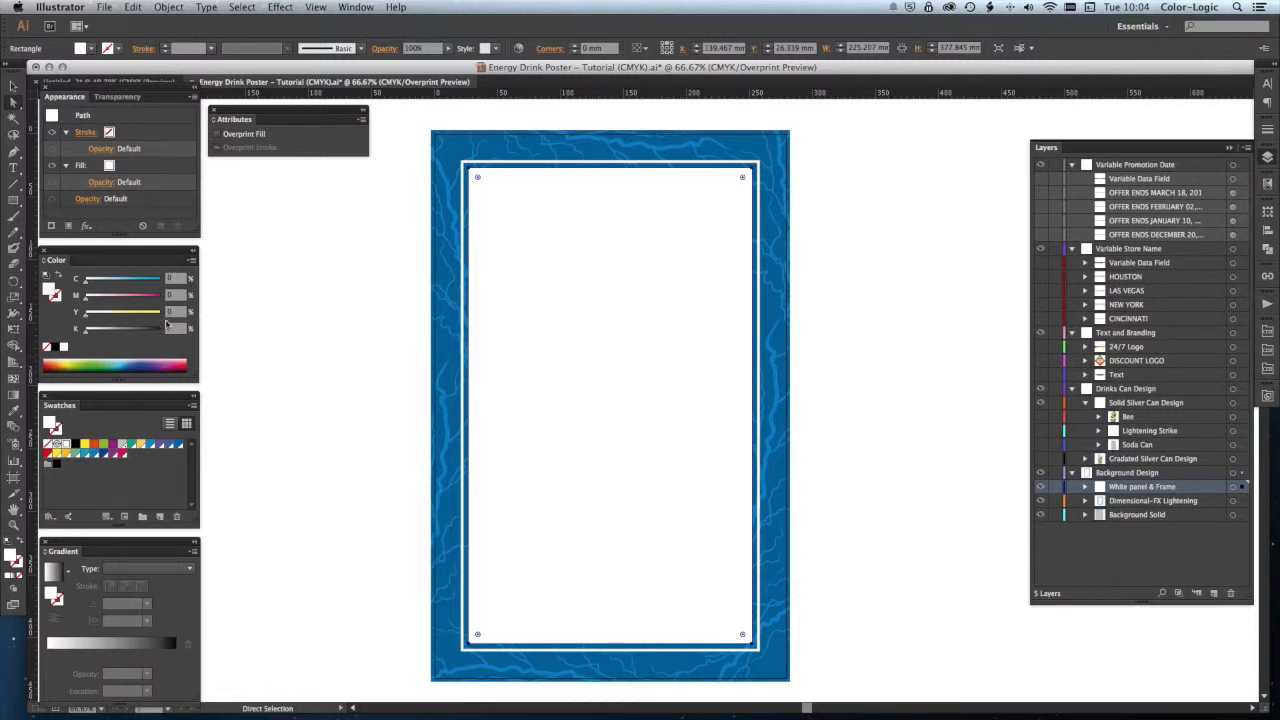
click(297, 345)
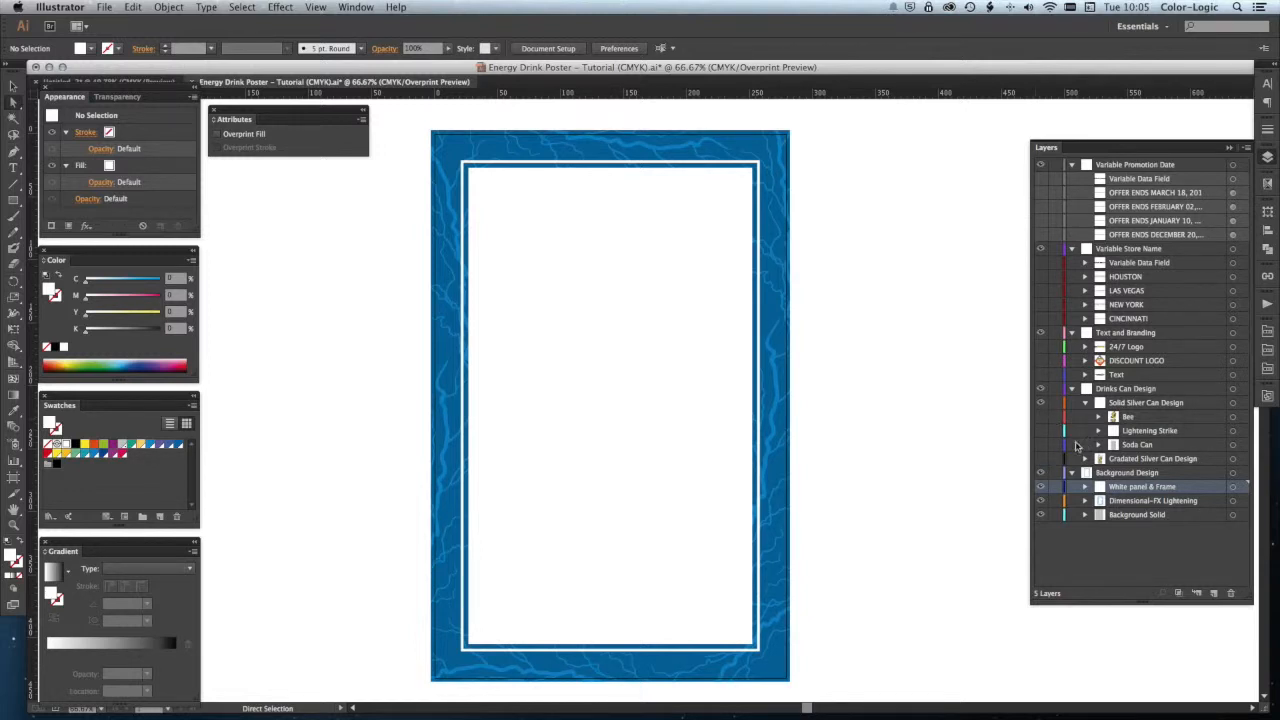
click(1040, 445)
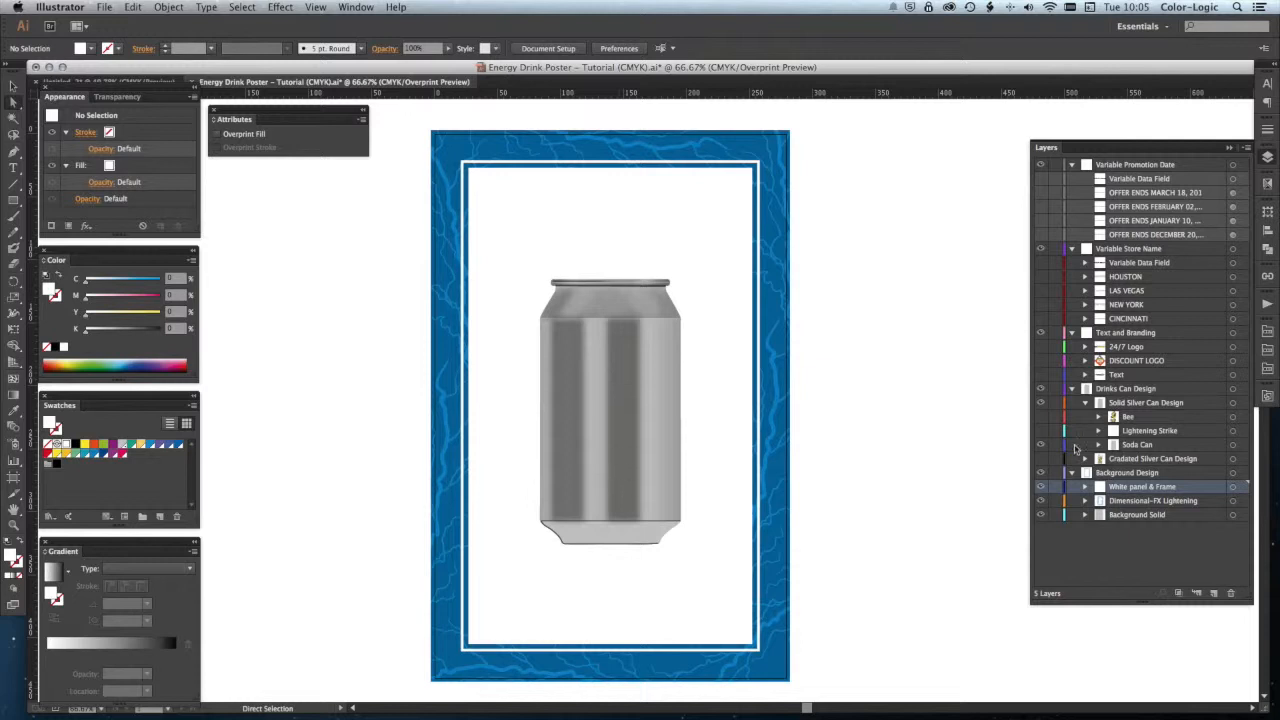
Step: Inspect the CL 4713 SILVER separation with the CMYK plates hidden, and restore all plates
click(1267, 184)
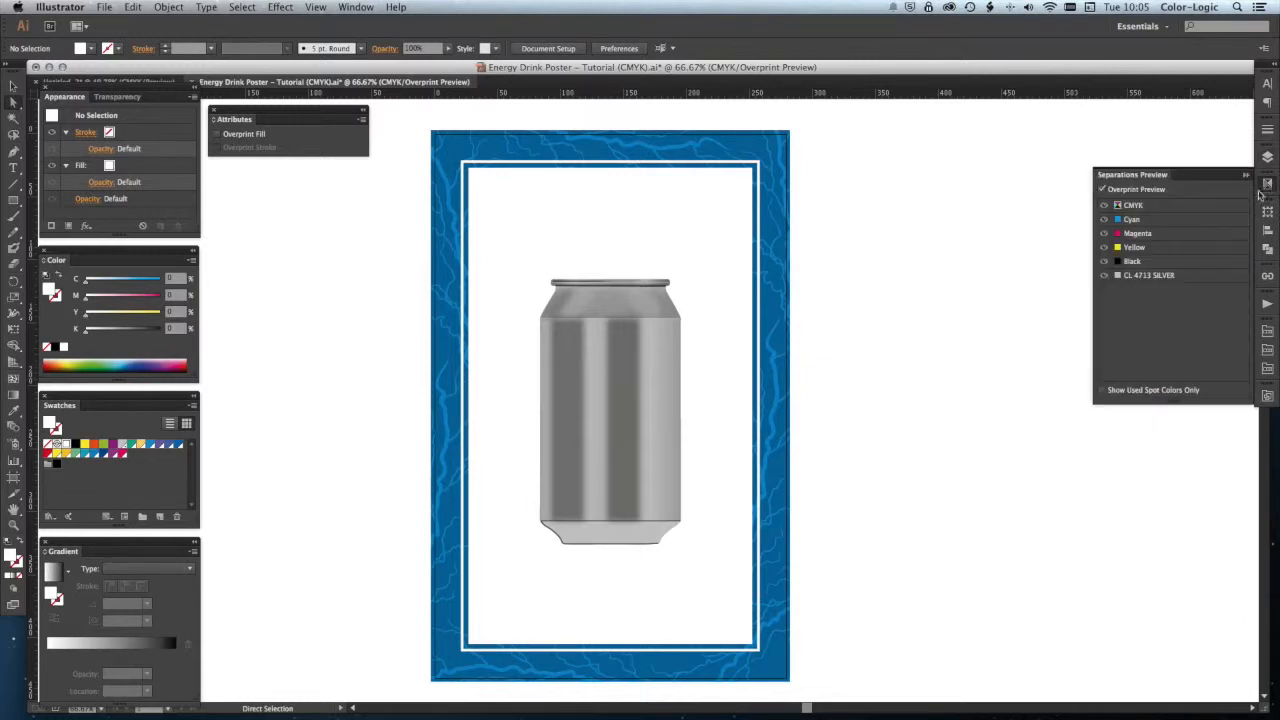
click(1104, 206)
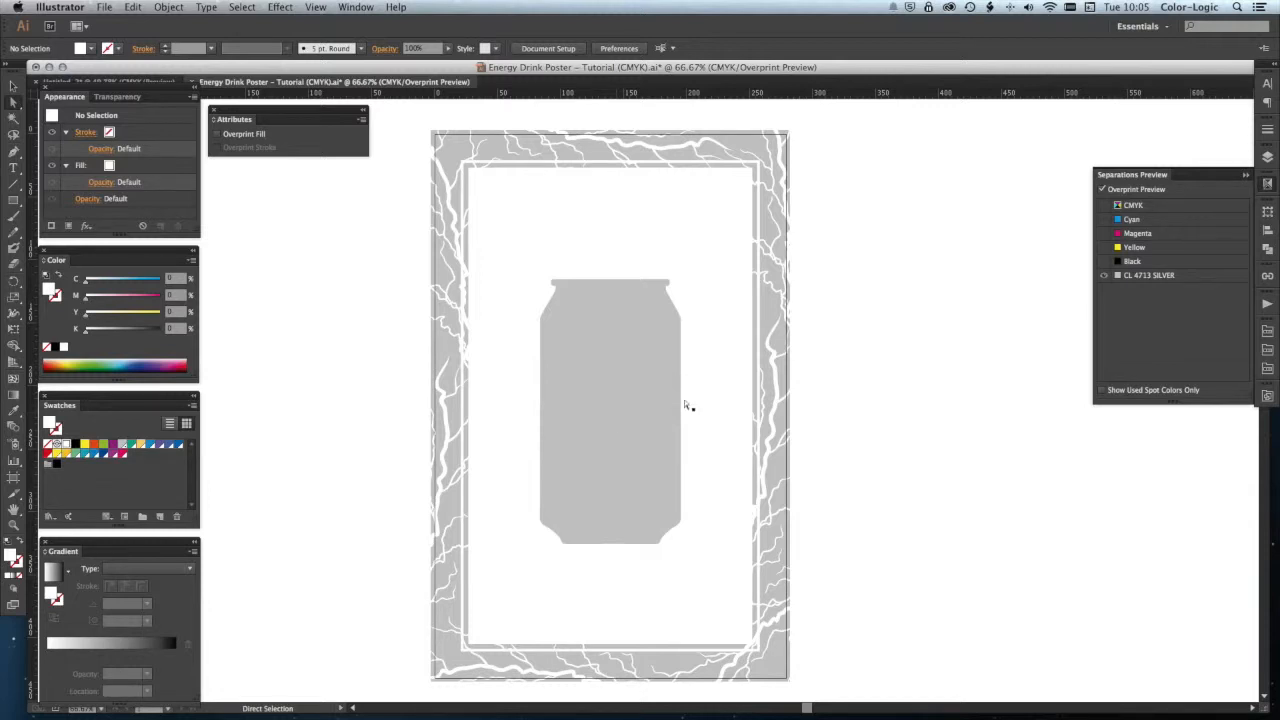
click(1101, 190)
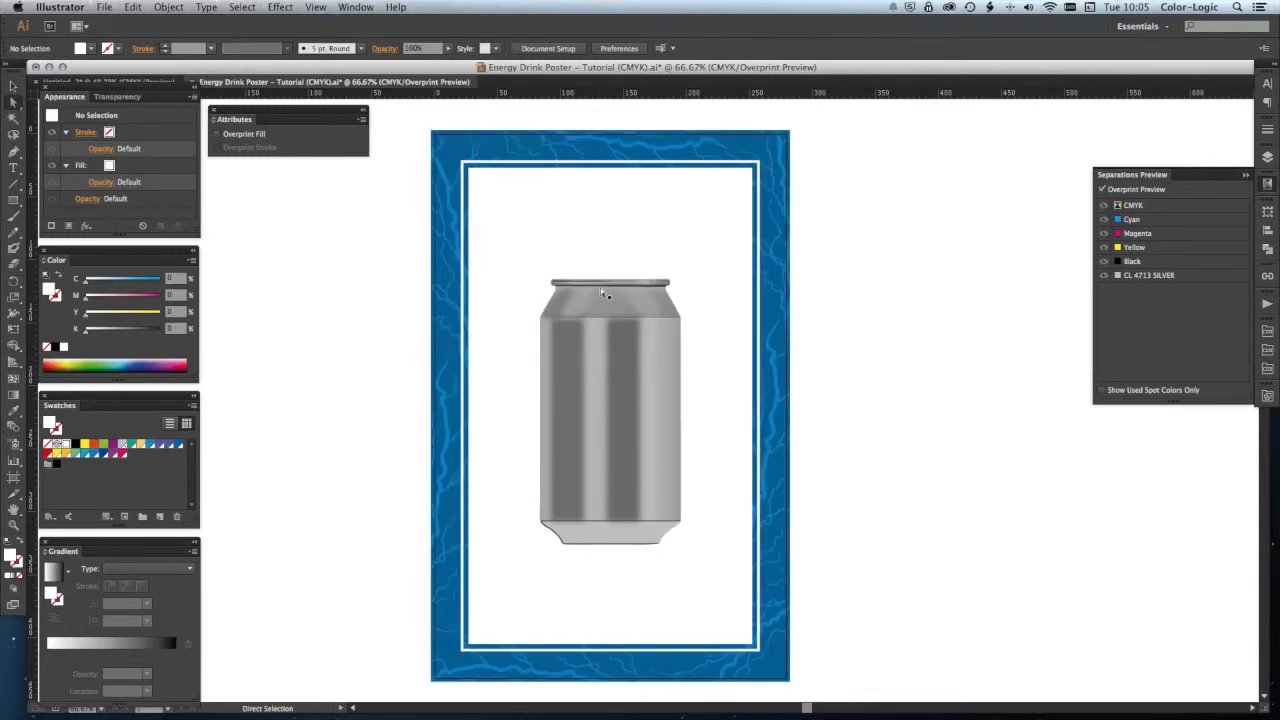
Step: Show the can's Lightening Strike and Bee layers, plus the Text and DISCOUNT LOGO layers
click(1267, 157)
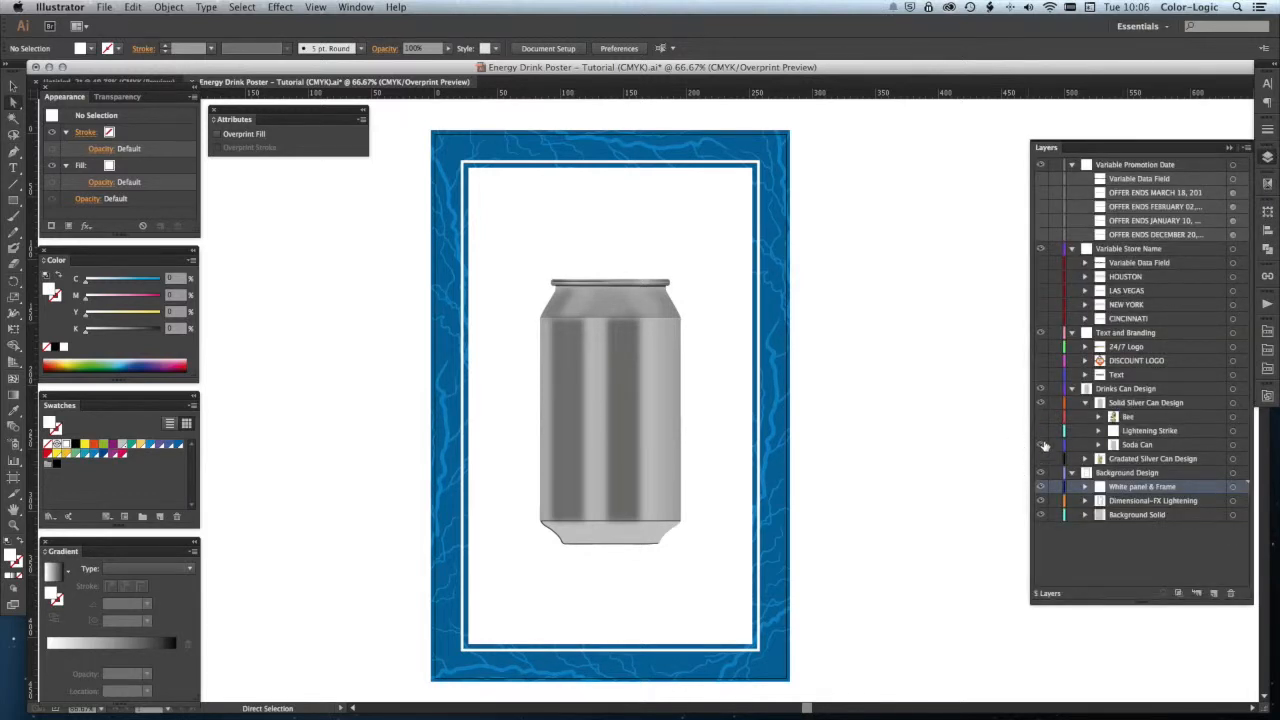
click(1041, 431)
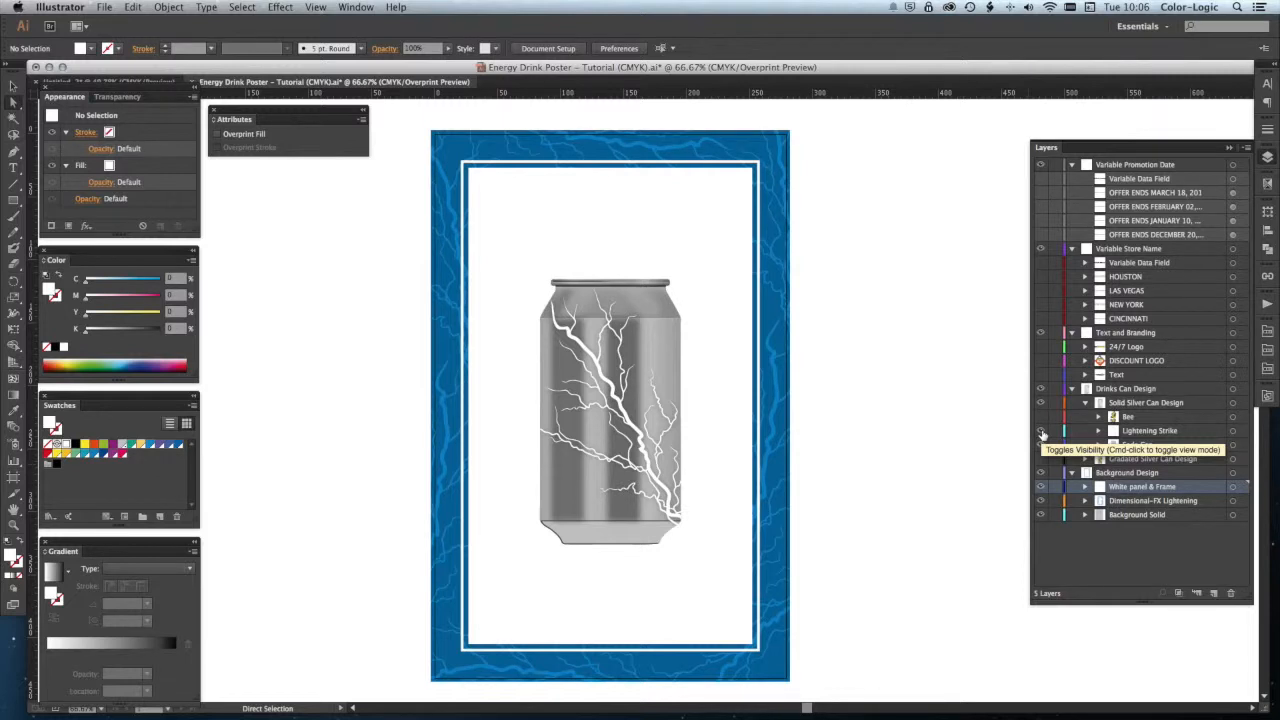
click(1041, 444)
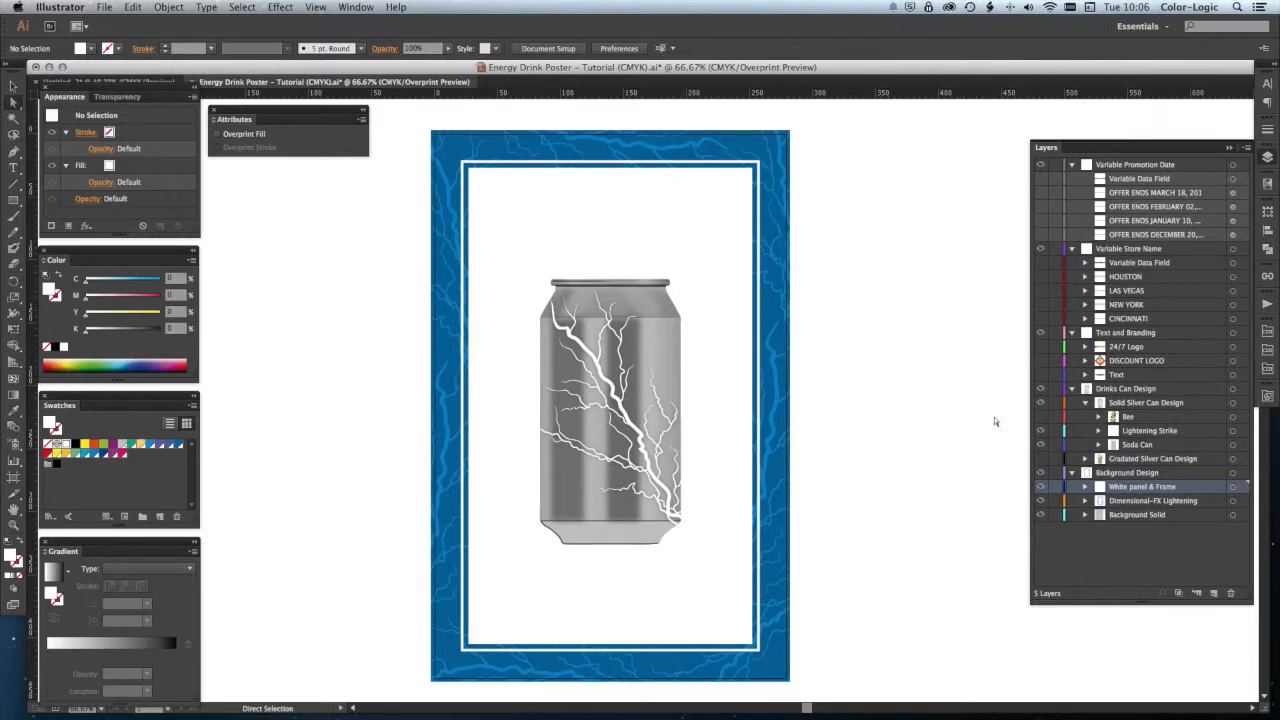
click(1041, 417)
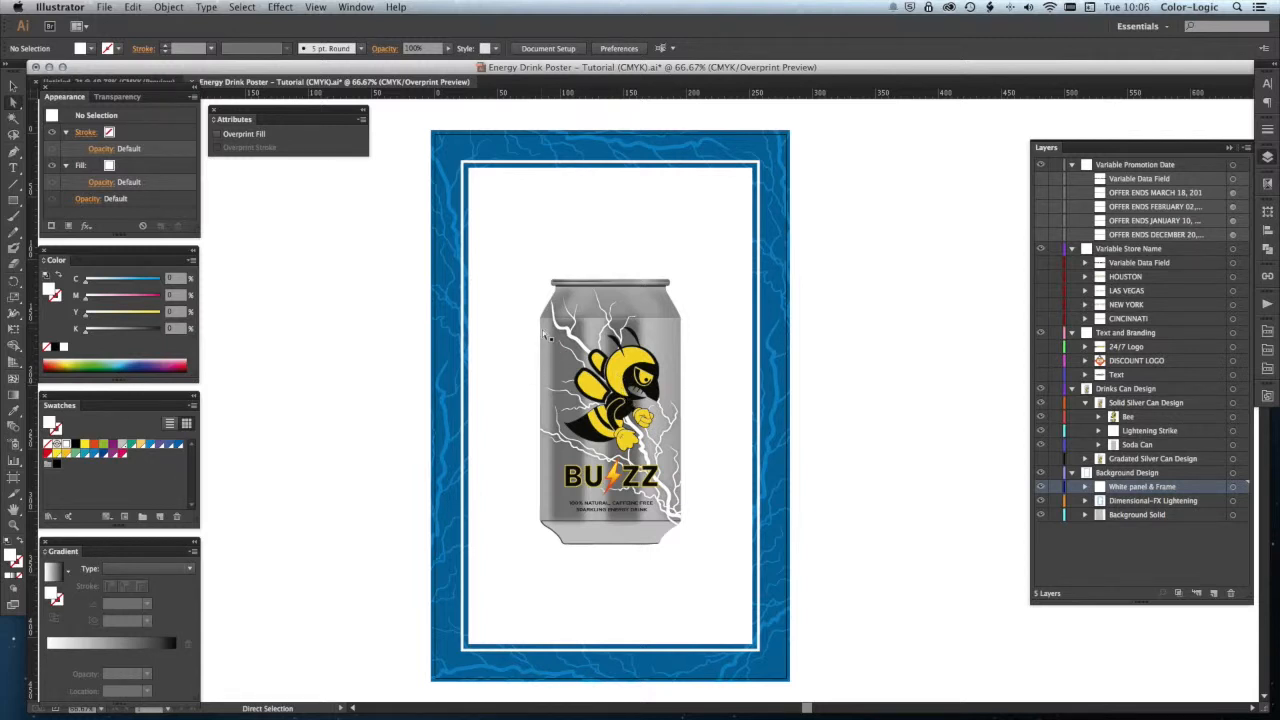
click(1041, 374)
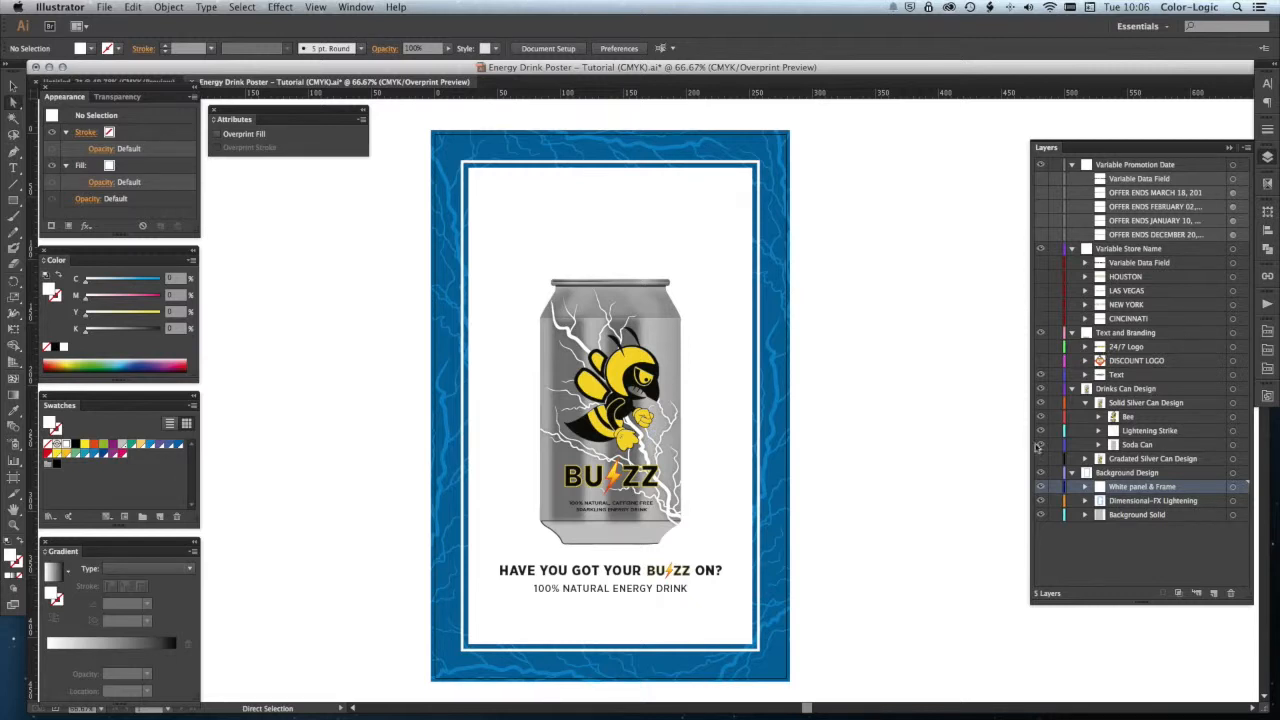
click(1041, 361)
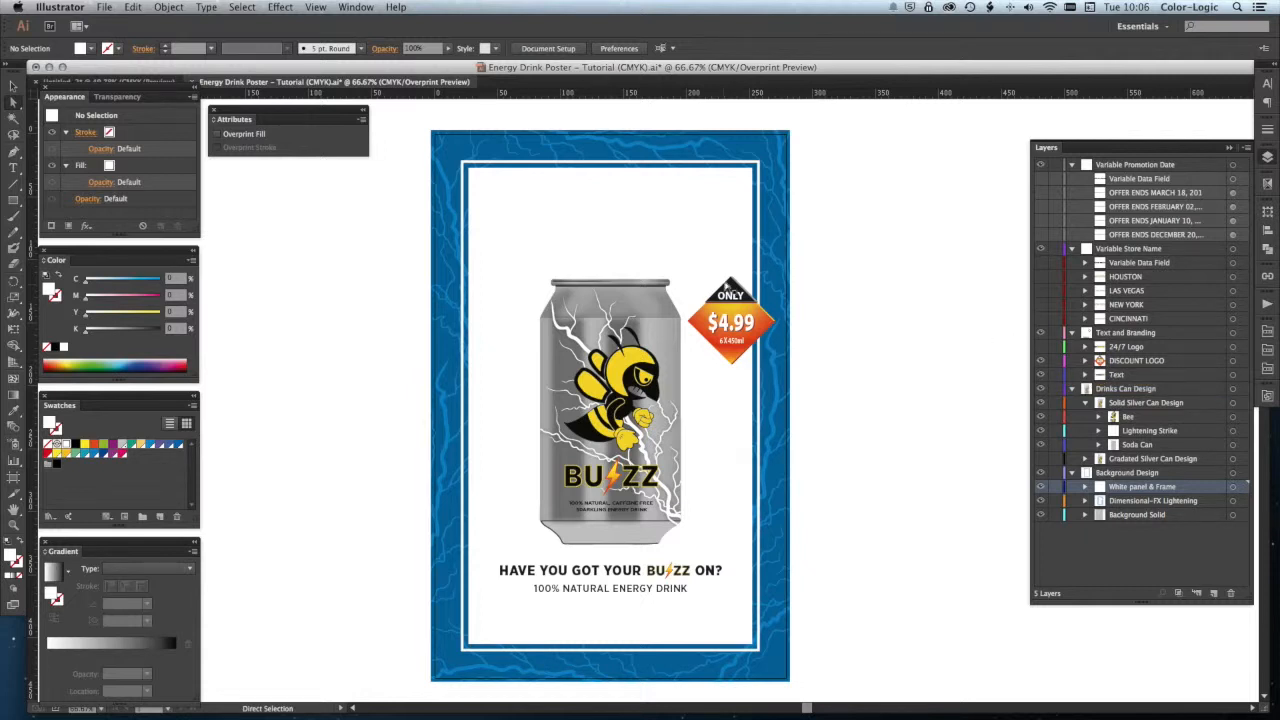
Step: Fill the black triangle at the top of the discount logo with the CL 4713 SILVER swatch
click(731, 290)
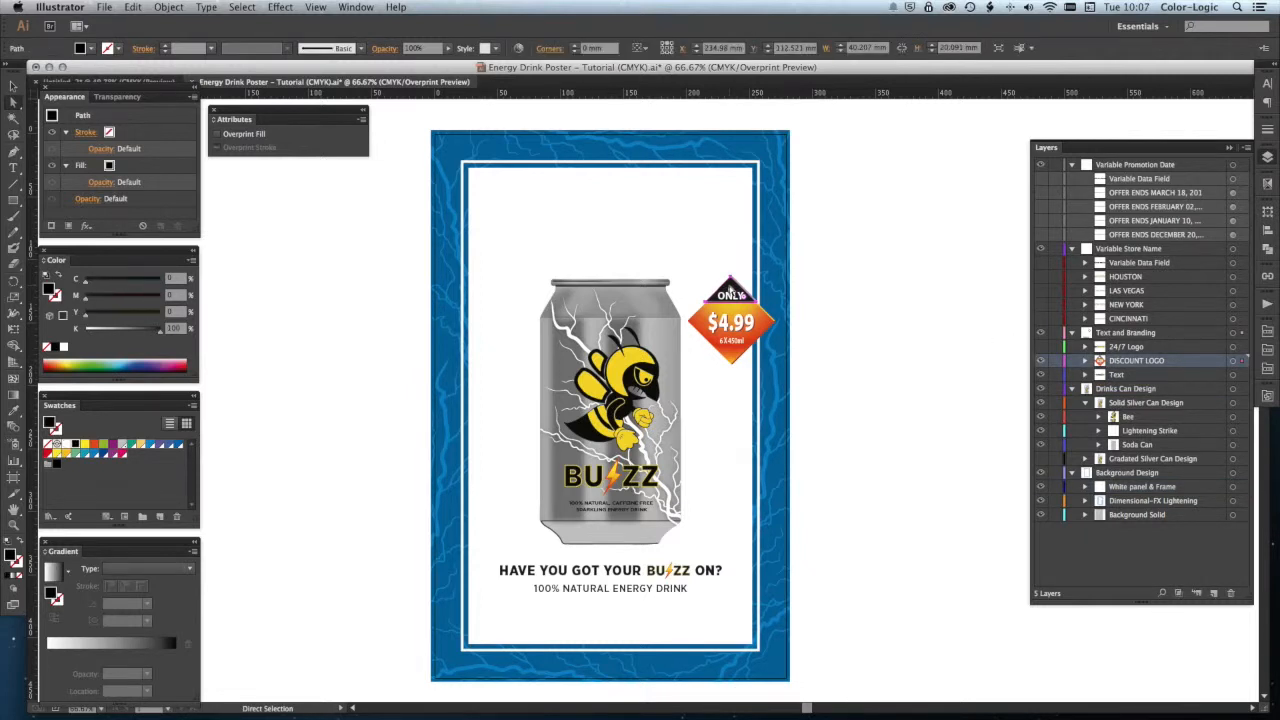
click(121, 446)
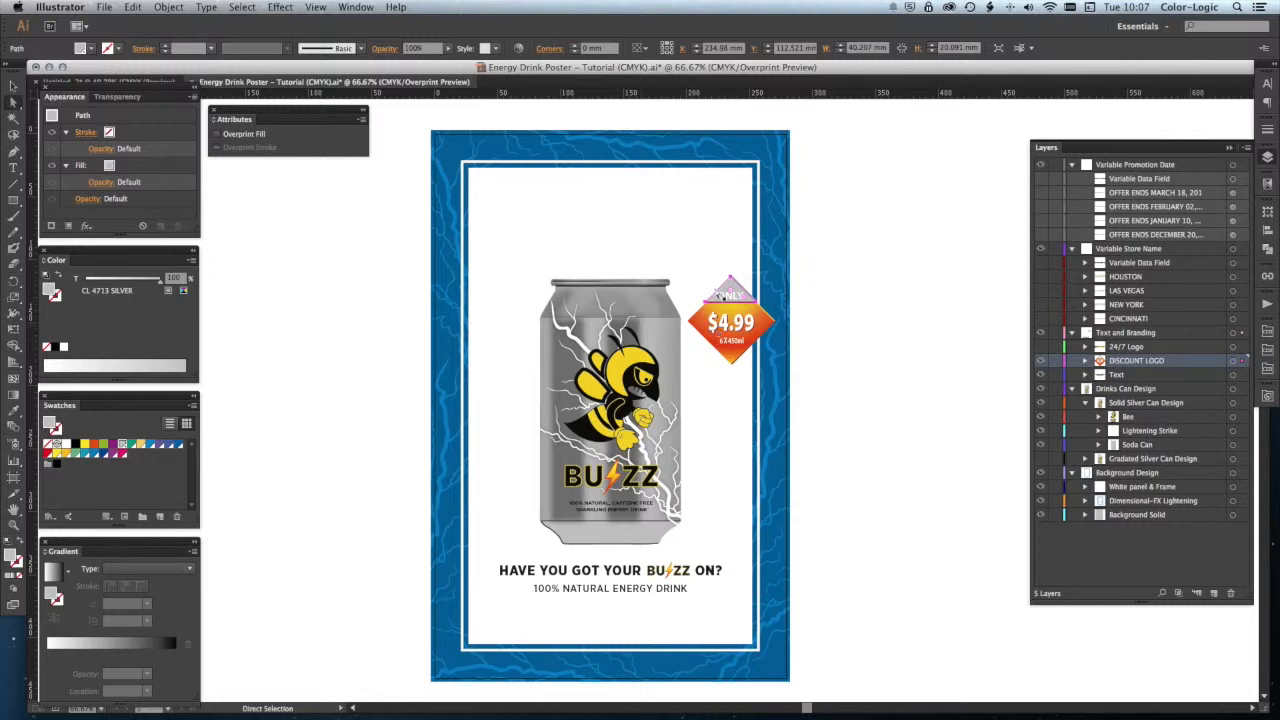
Step: Fill the ONLY text in the discount logo's silver triangle with black and set its fill to overprint
click(740, 308)
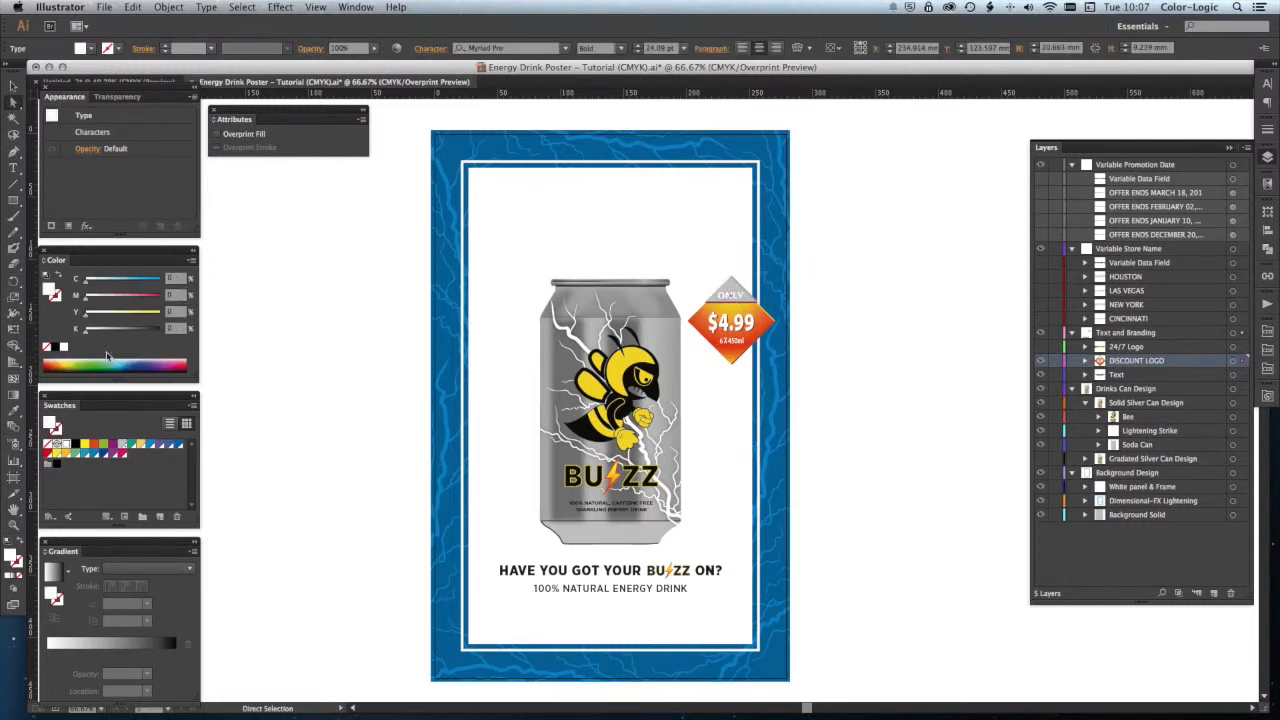
click(56, 348)
click(216, 134)
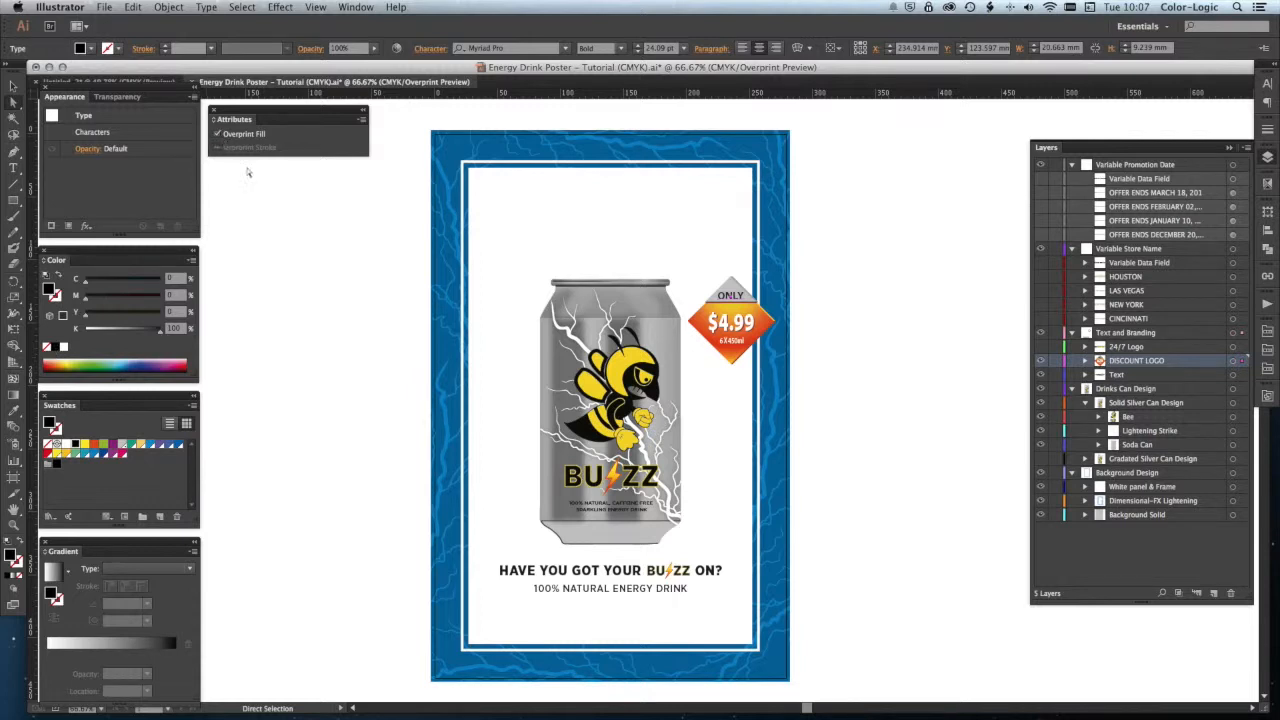
click(887, 344)
Step: Show the 24/7 Logo layer and the Variable Data Field layers for the store name and promotion date
click(1041, 347)
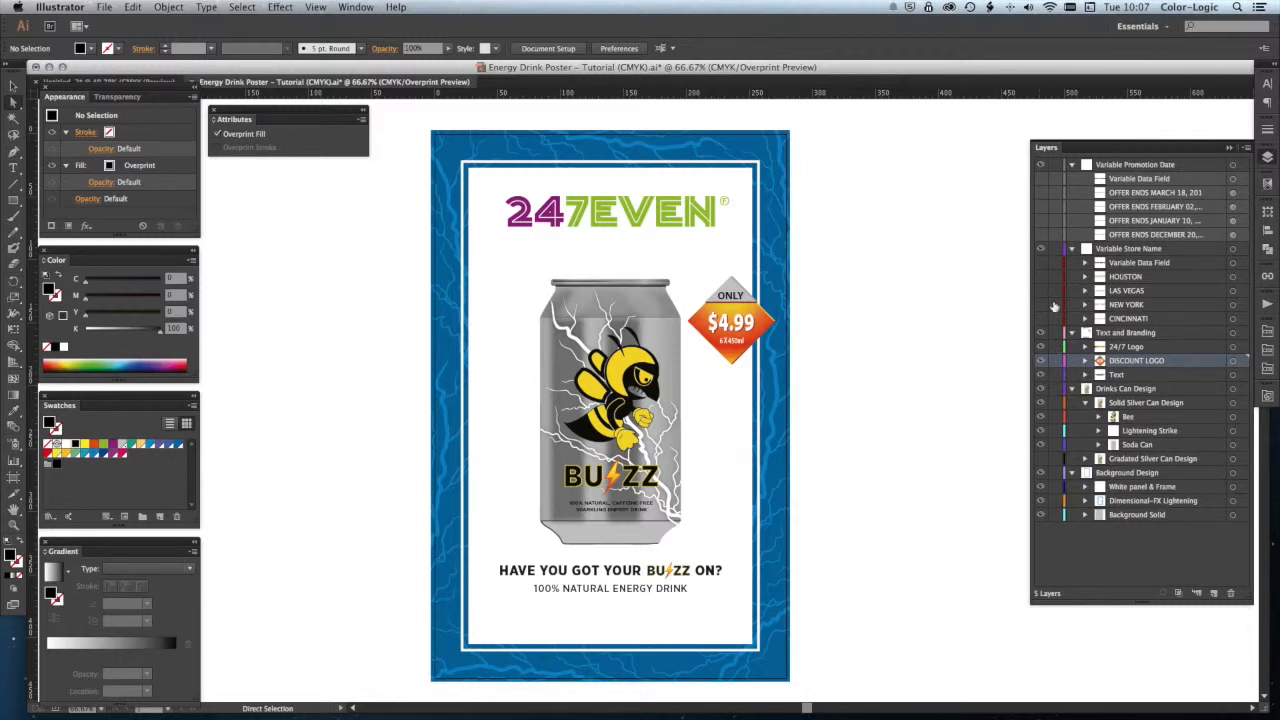
click(1041, 262)
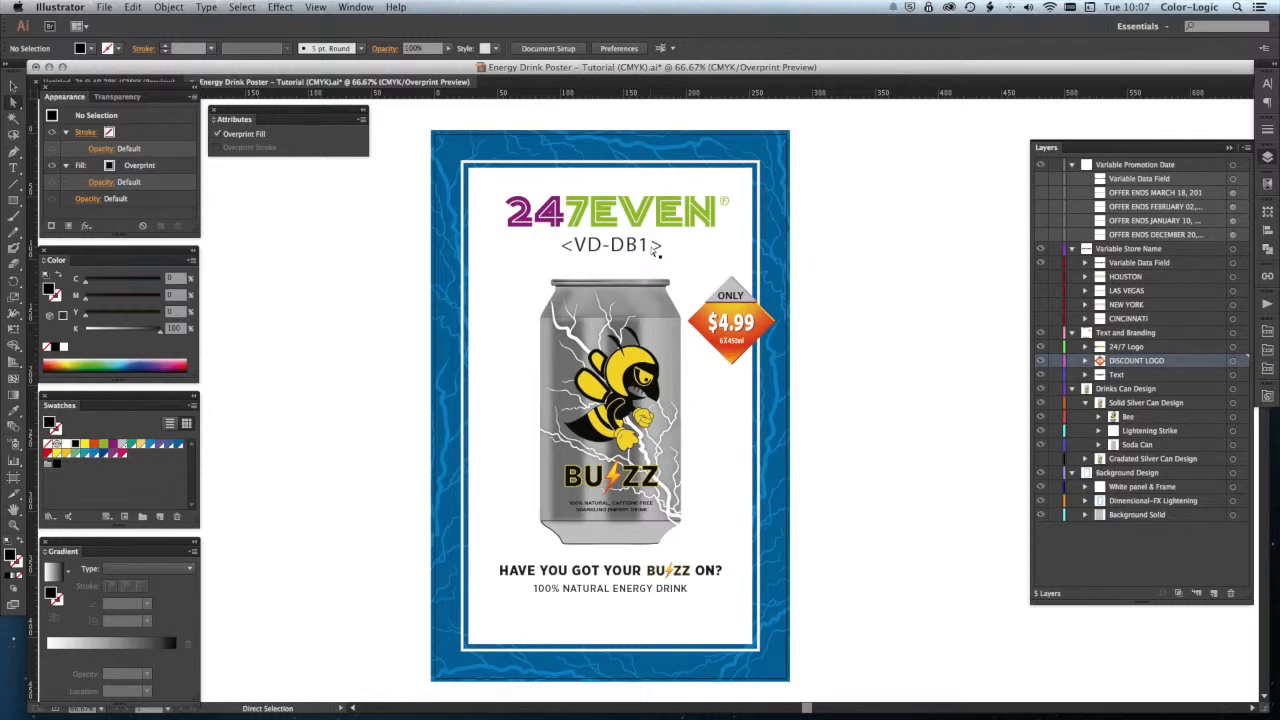
click(1041, 180)
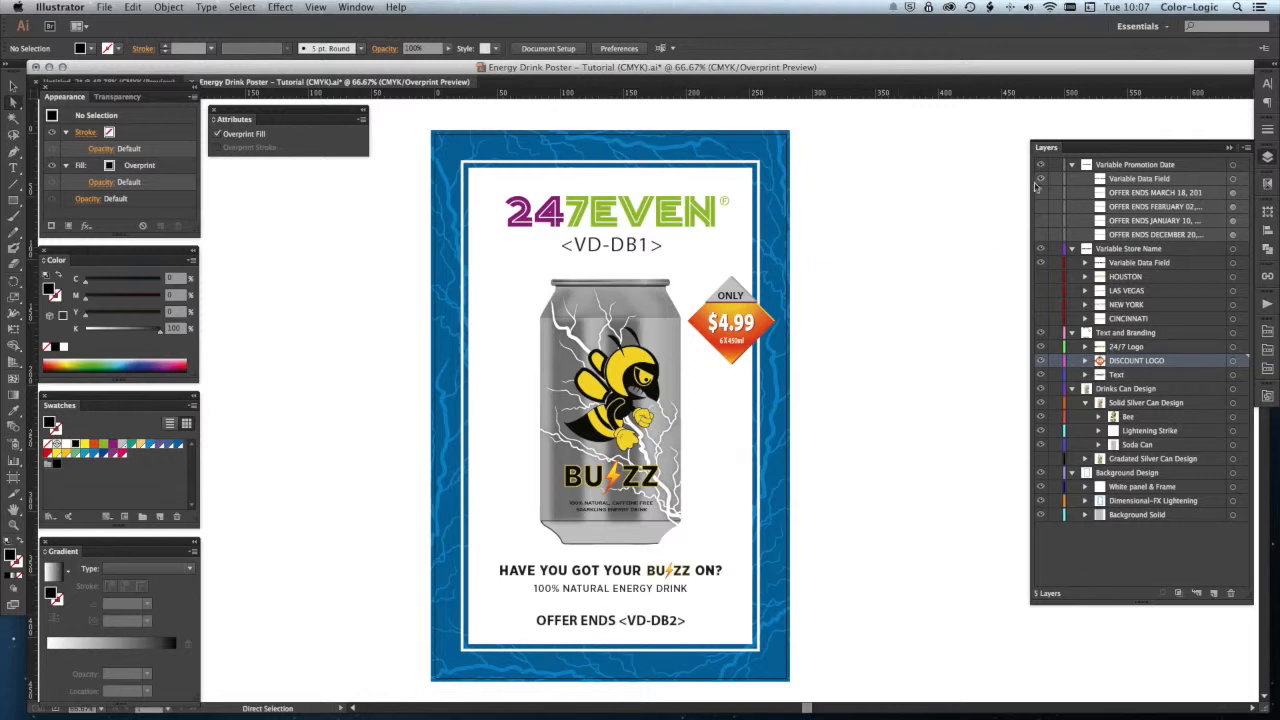
Step: Apply the Color-Logic metallic silver style CL017-S to the <VD-DB1> store name text below the 247EVEN logo
click(618, 246)
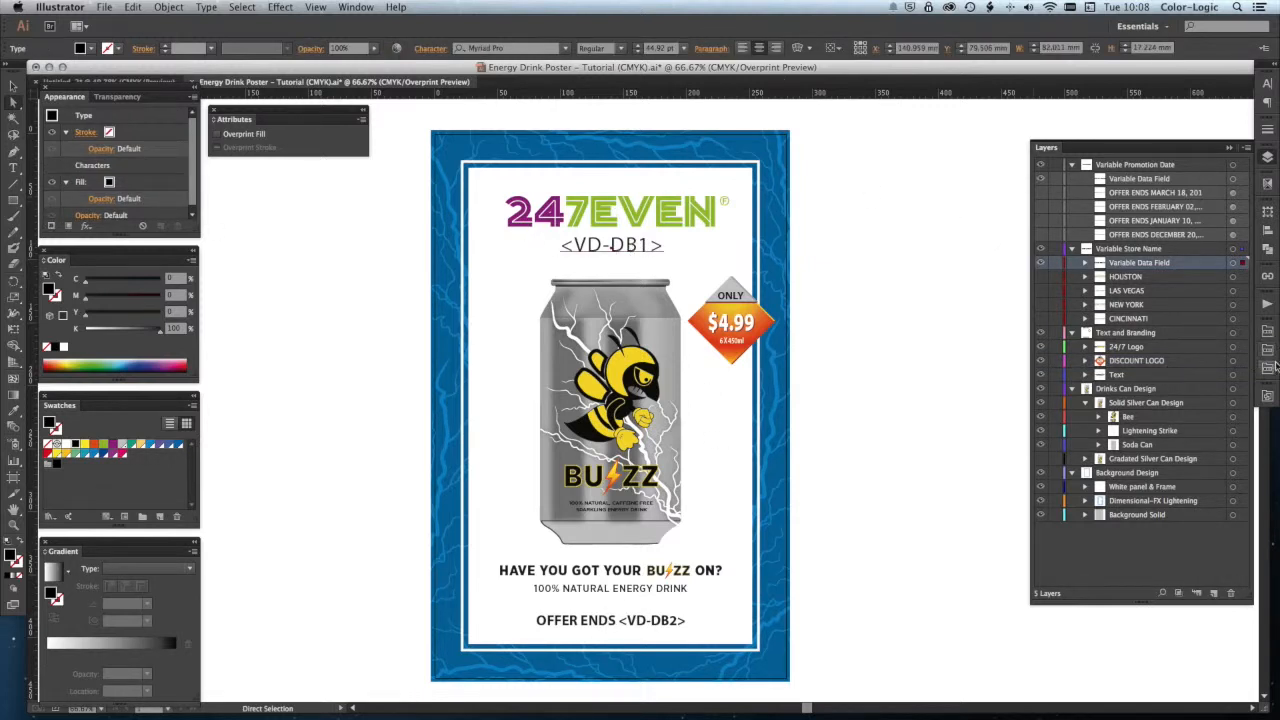
click(1268, 392)
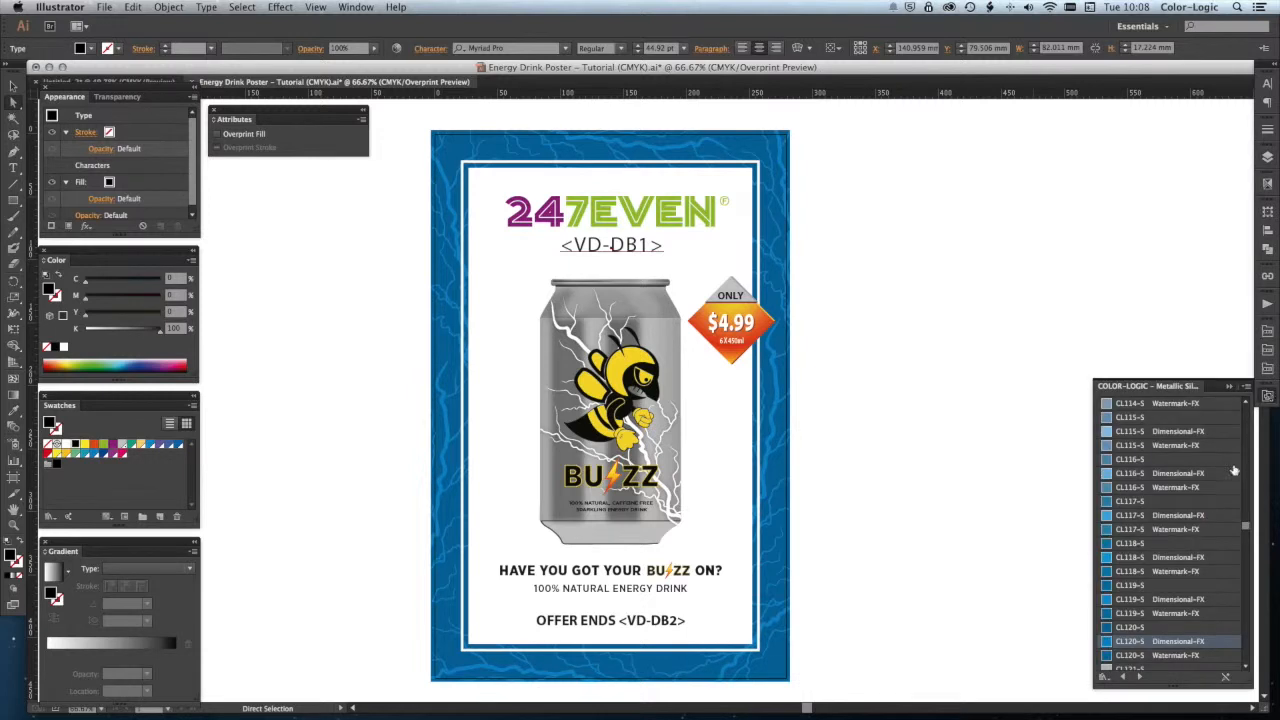
scroll(1166, 512, up, 15)
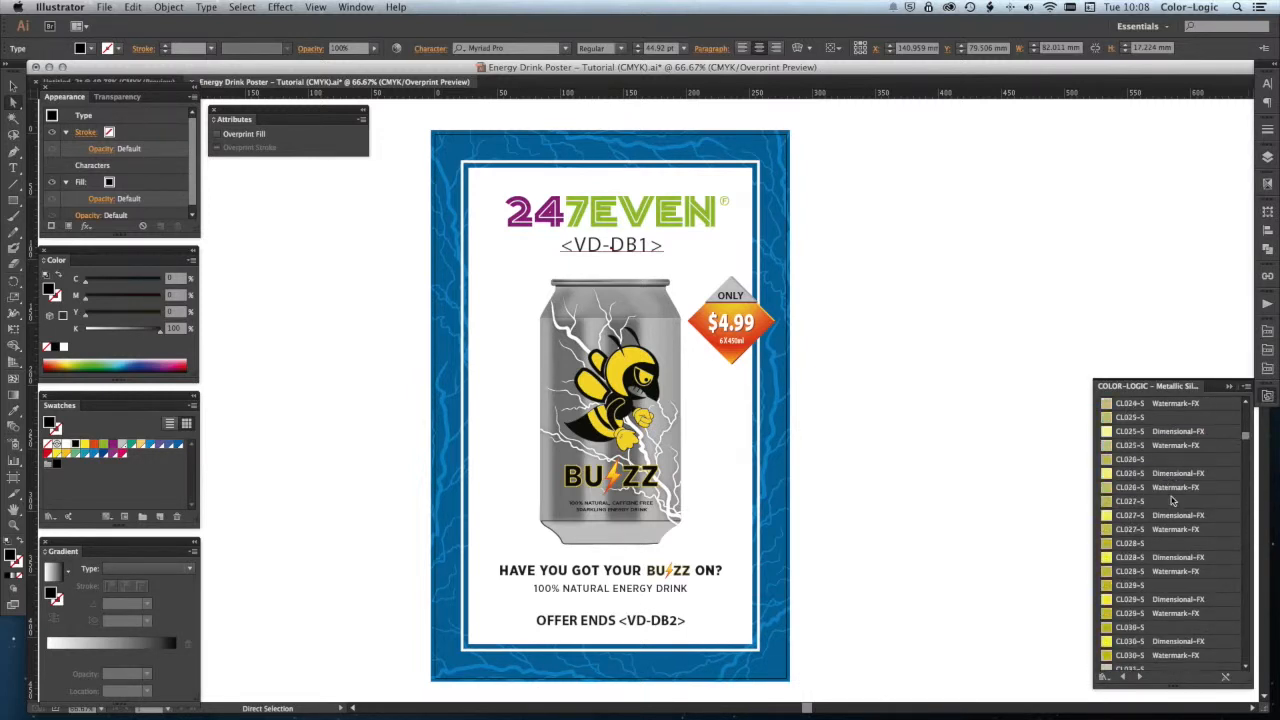
scroll(1172, 502, up, 3)
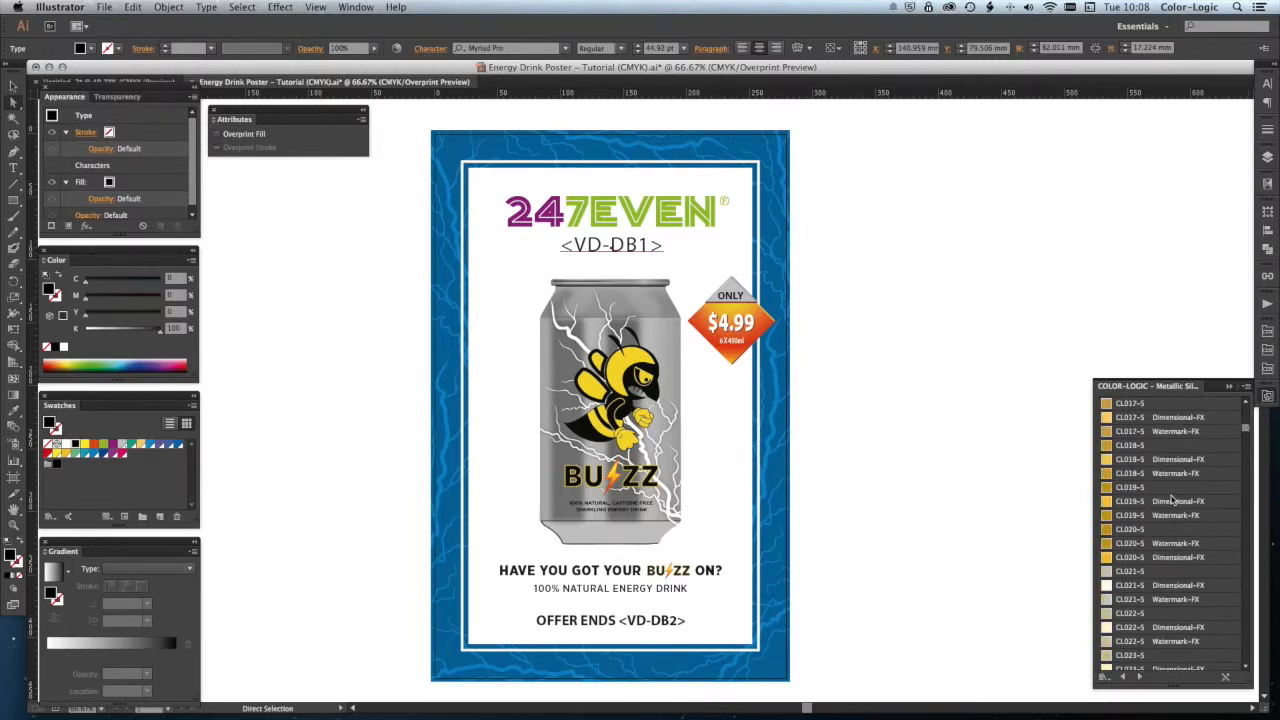
click(1145, 404)
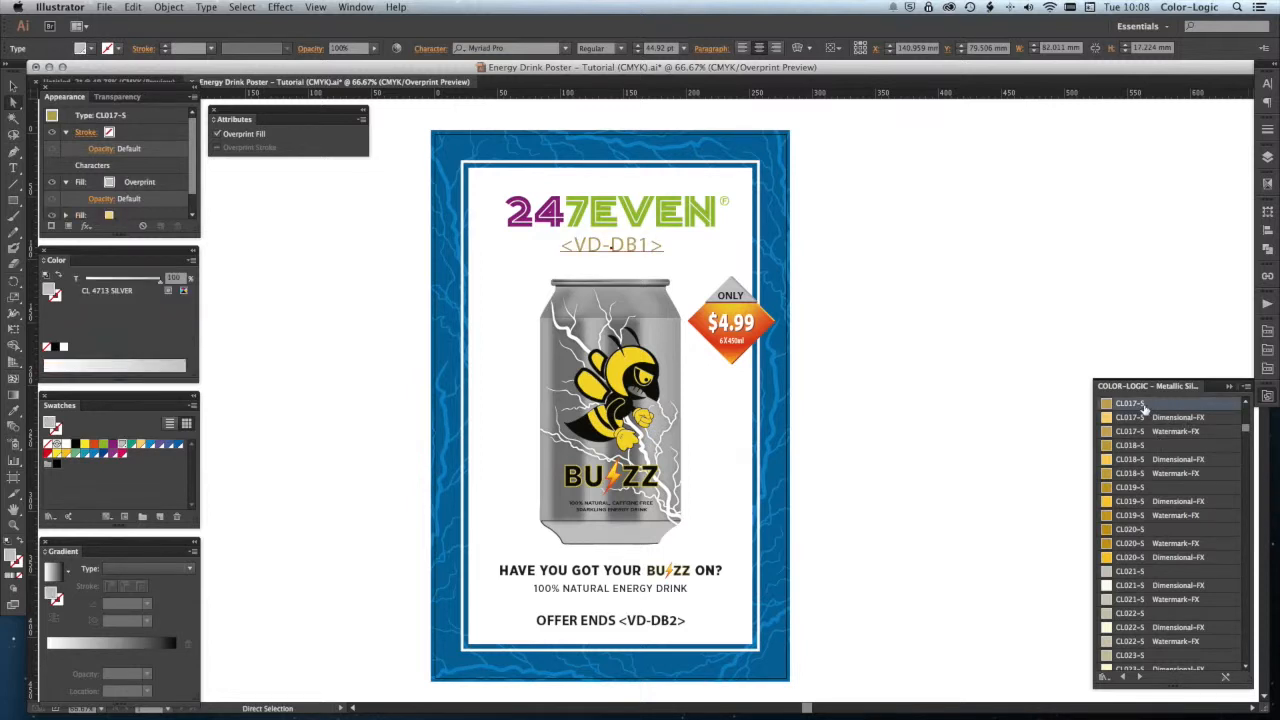
click(935, 320)
Step: Apply the CL017-S metallic style to the OFFER ENDS <VD-DB2> text at the foot of the poster
click(650, 627)
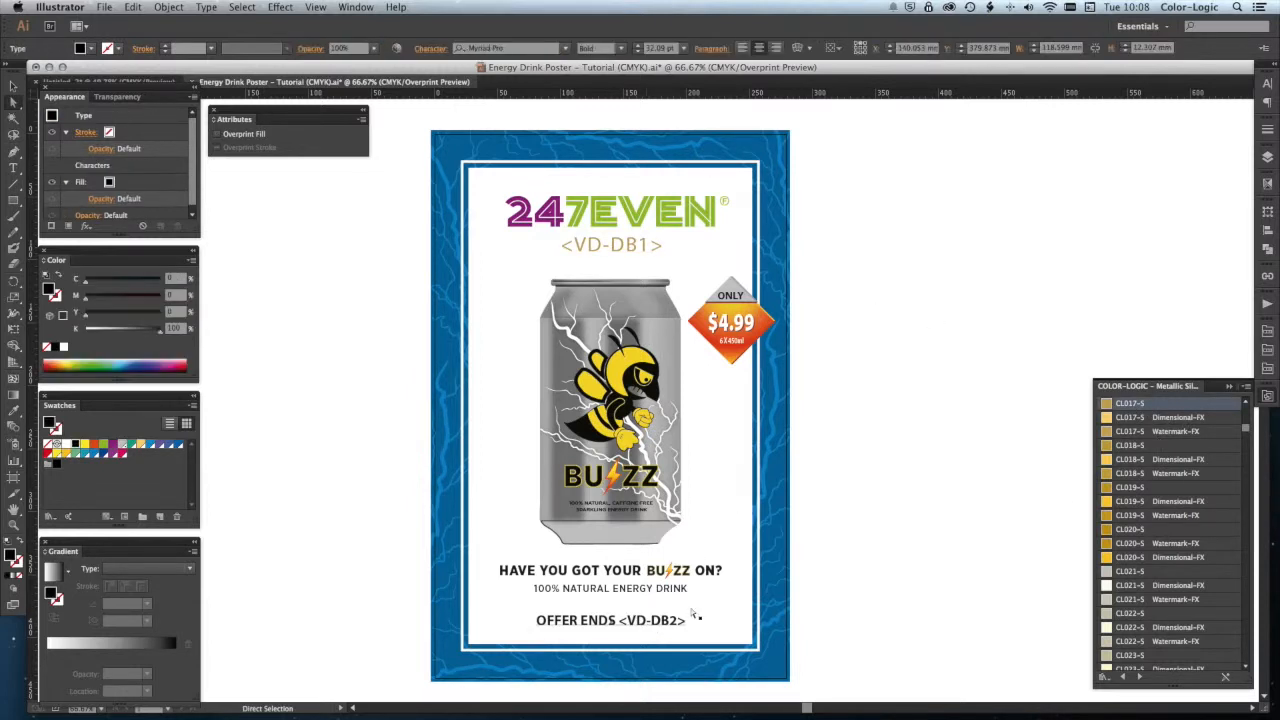
click(1138, 404)
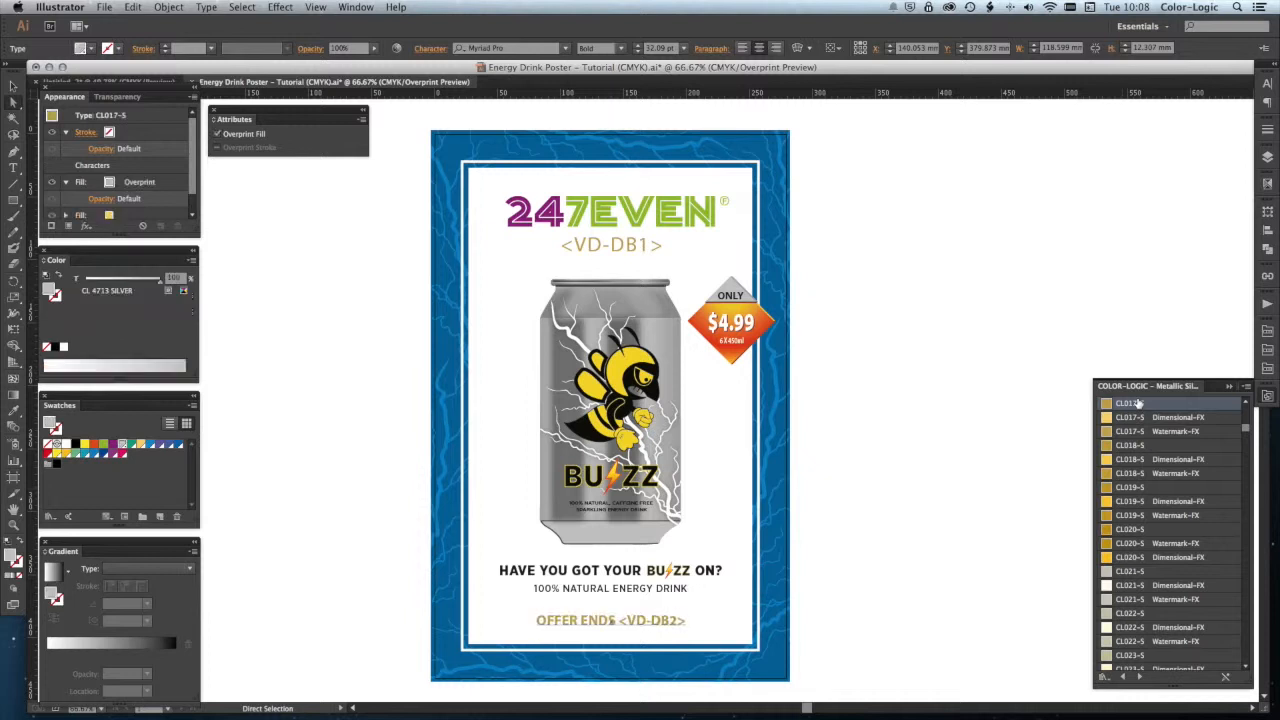
click(1019, 444)
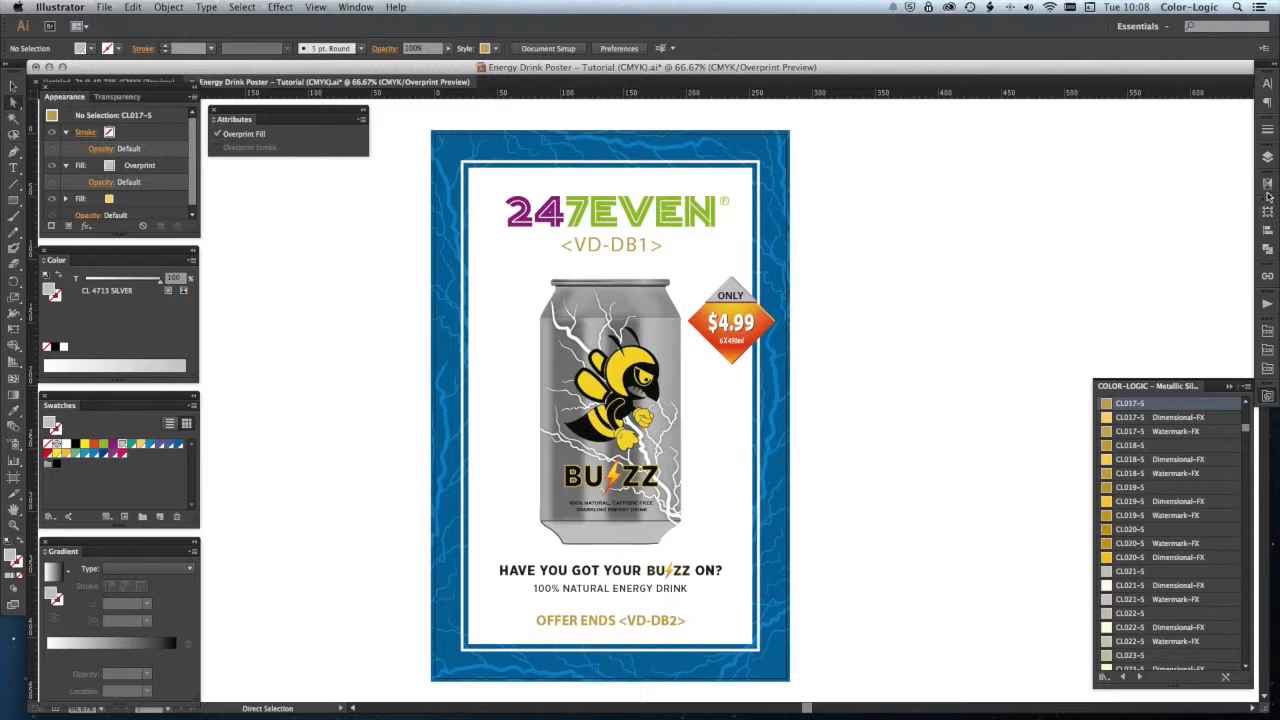
Step: Replace the store name's Variable Data Field with HOUSTON, LAS VEGAS and NEW YORK in turn, ending with the CINCINNATI layer shown
click(1267, 157)
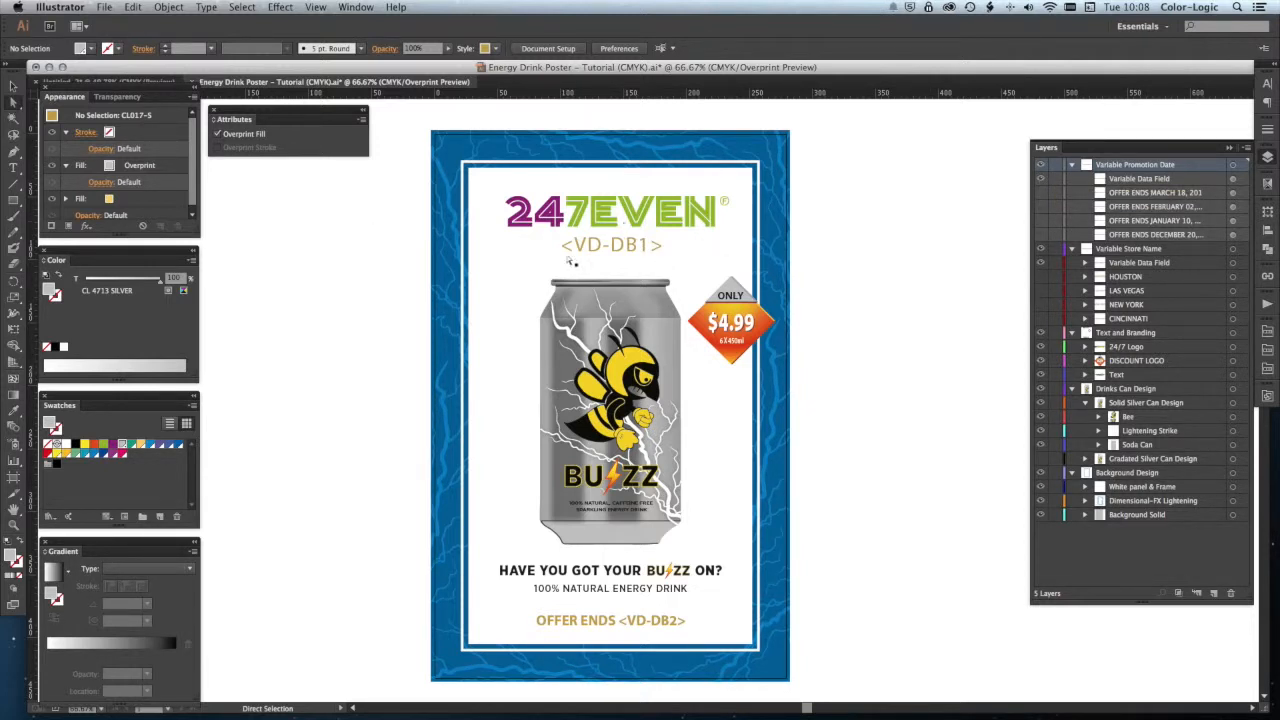
click(1040, 266)
click(1040, 277)
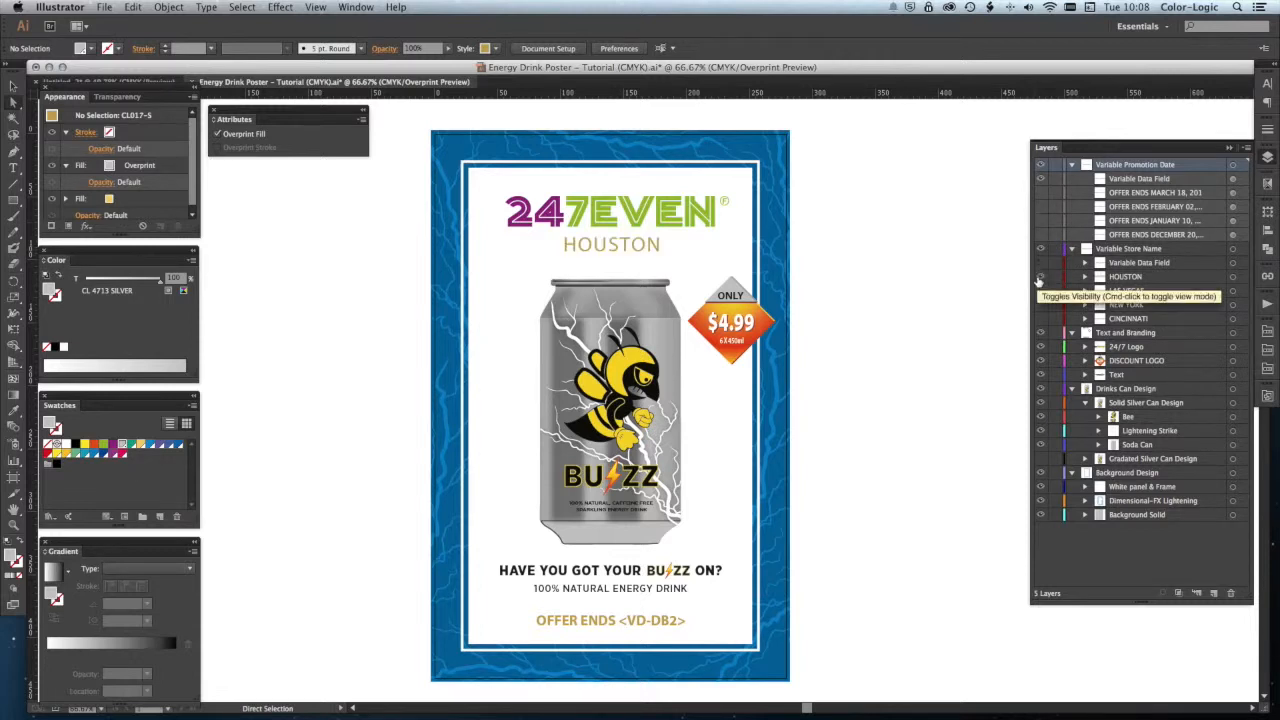
click(1040, 278)
click(1041, 291)
click(1041, 291)
click(1041, 305)
click(1041, 305)
click(1040, 319)
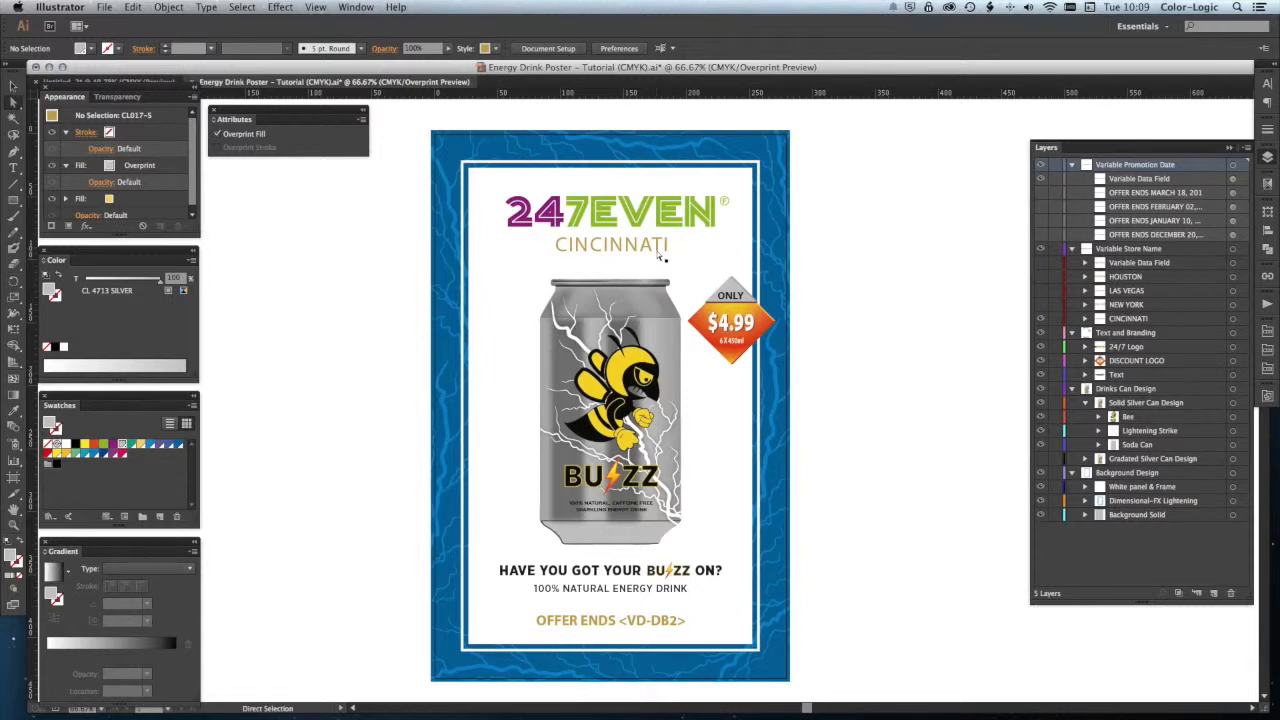
Step: Replace the promotion date's Variable Data Field with the March, February and January offer layers in turn, ending with OFFER ENDS DECEMBER 20, 2014 shown
click(582, 618)
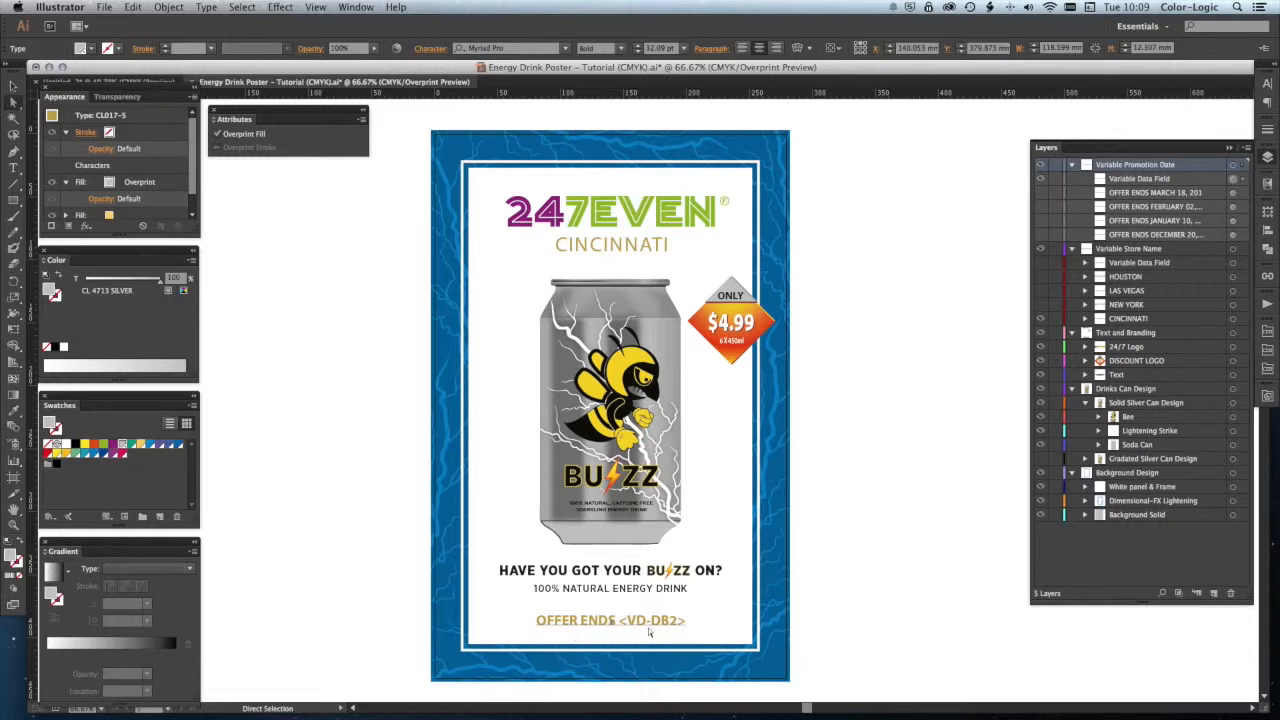
click(1040, 179)
click(1040, 192)
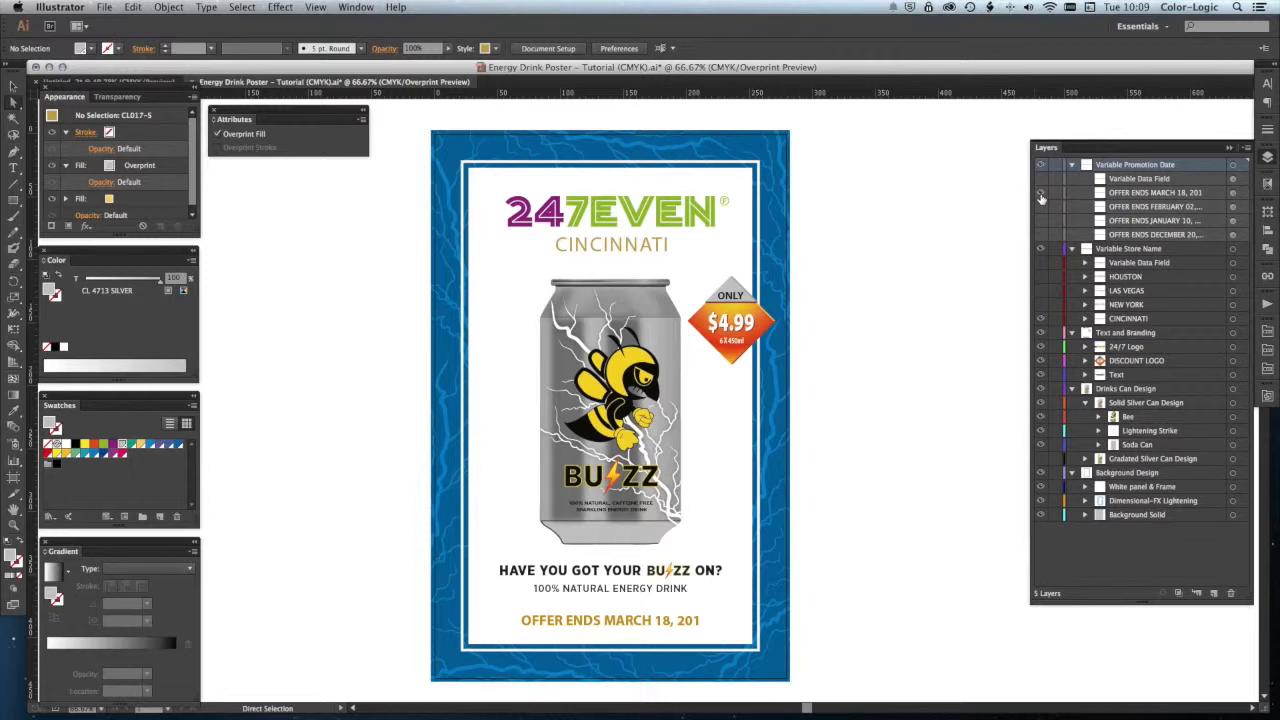
click(1041, 197)
click(1041, 207)
click(1041, 207)
click(1041, 220)
click(1041, 220)
click(1040, 236)
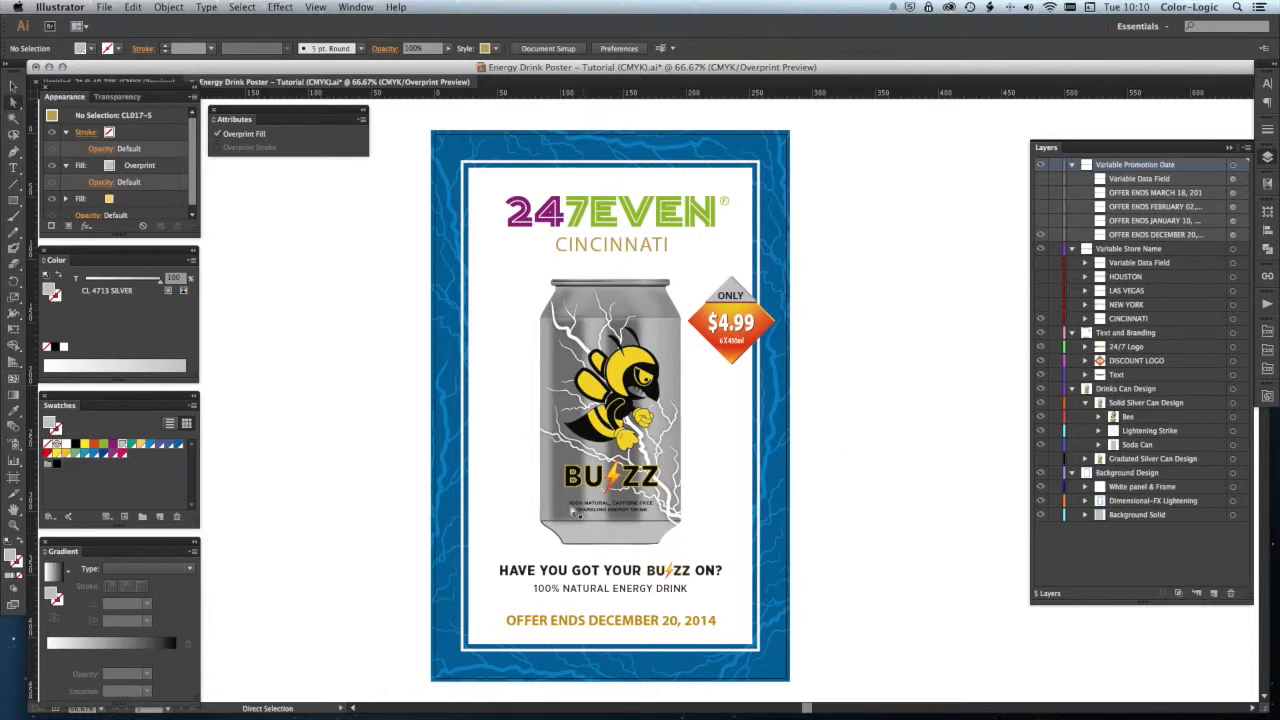
Step: Swap the Solid Silver Can Design for the Gradated Silver Can Design and inspect the CL 4713 SILVER separation without the CMYK plates
click(1040, 403)
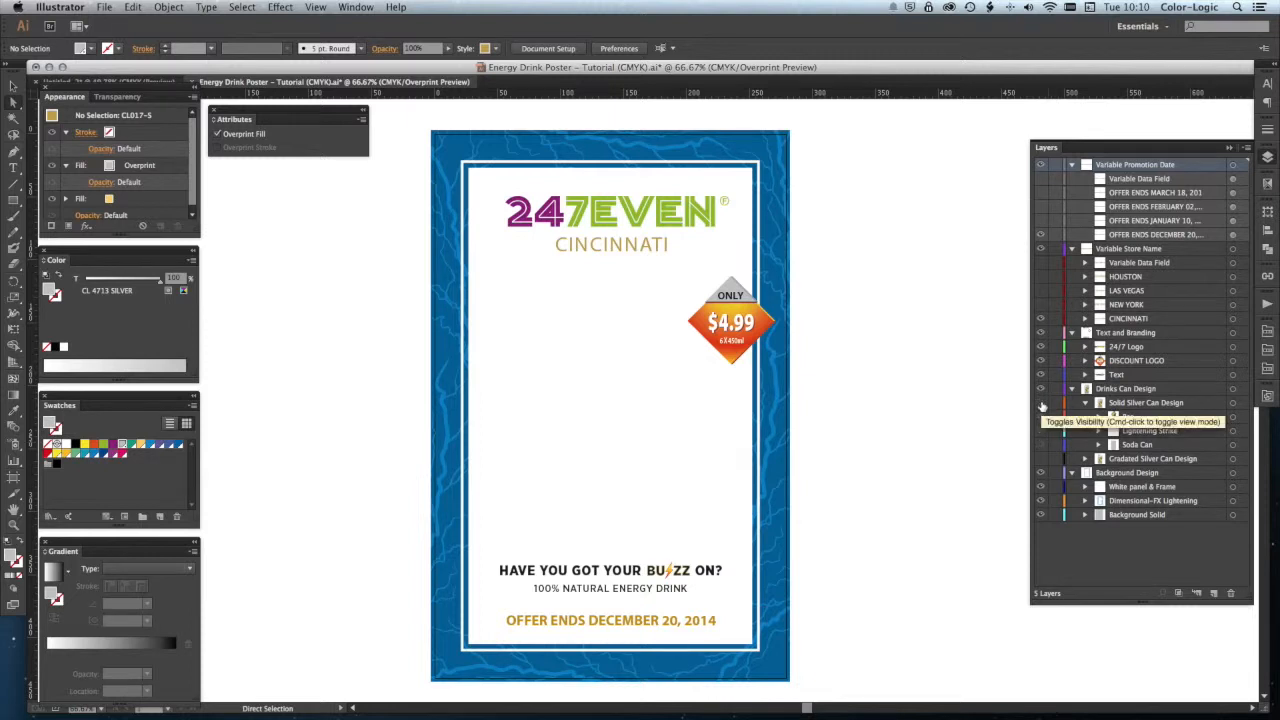
click(1040, 459)
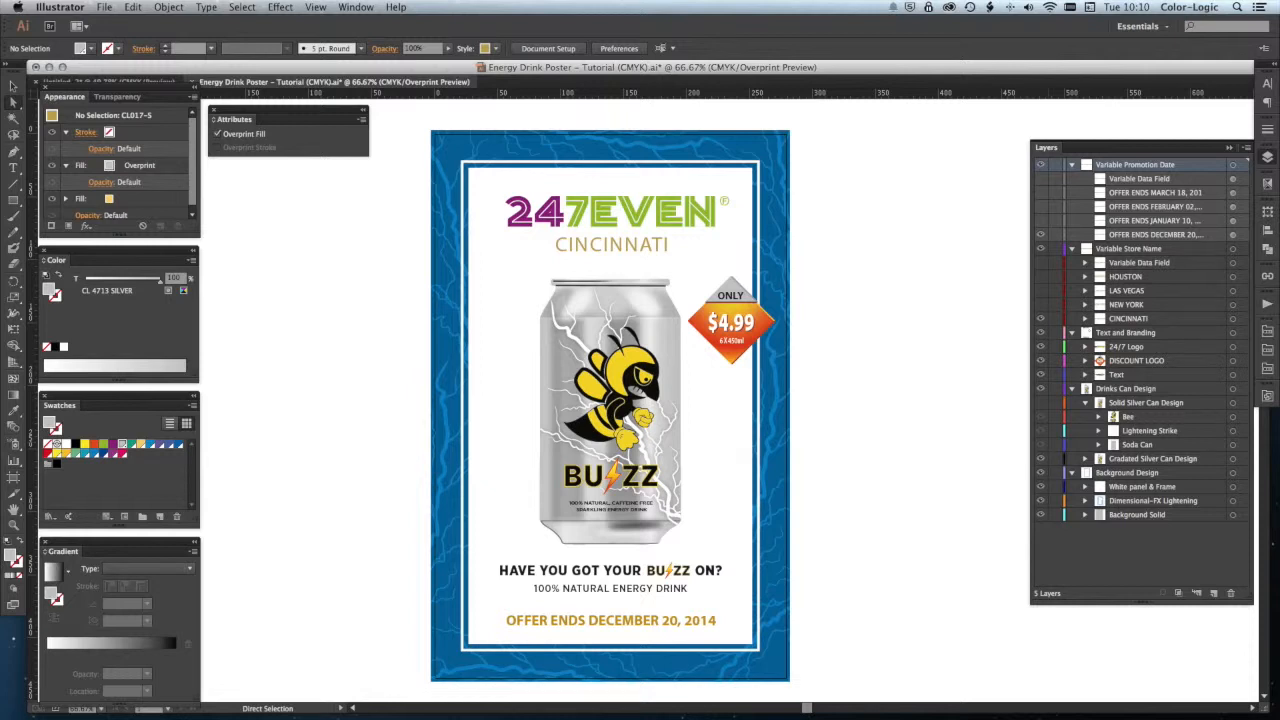
click(1267, 184)
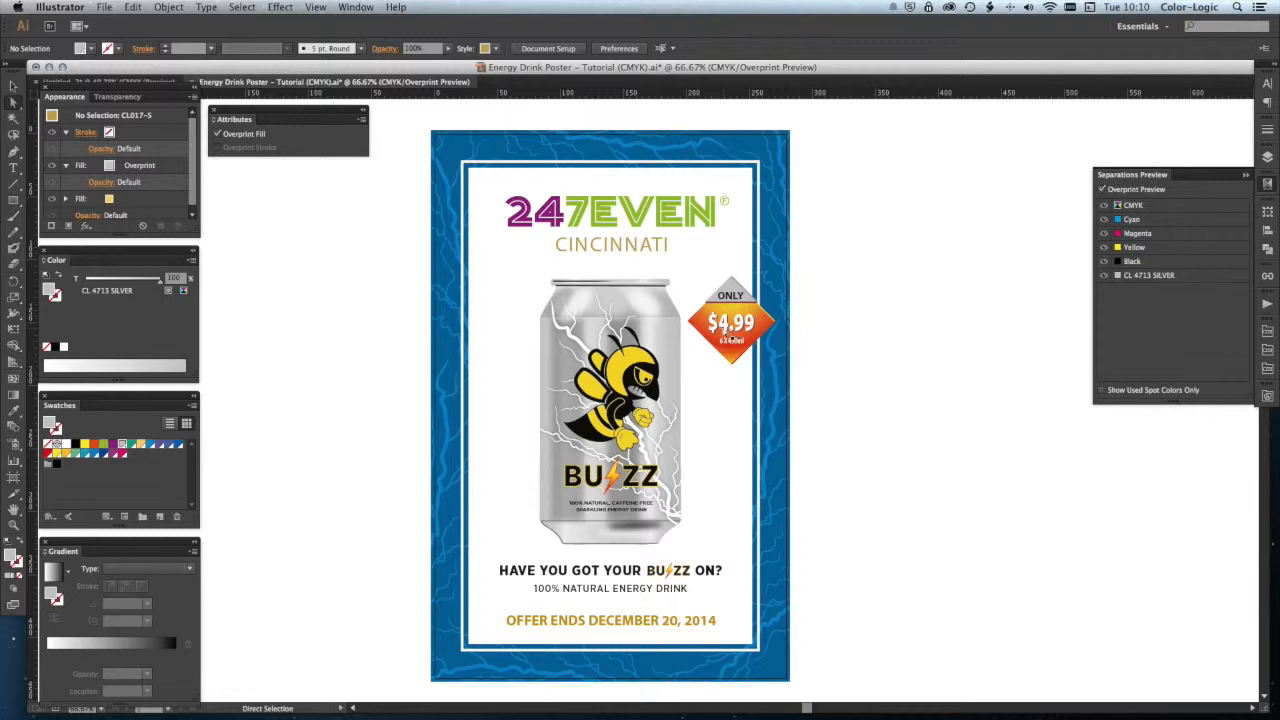
click(1105, 205)
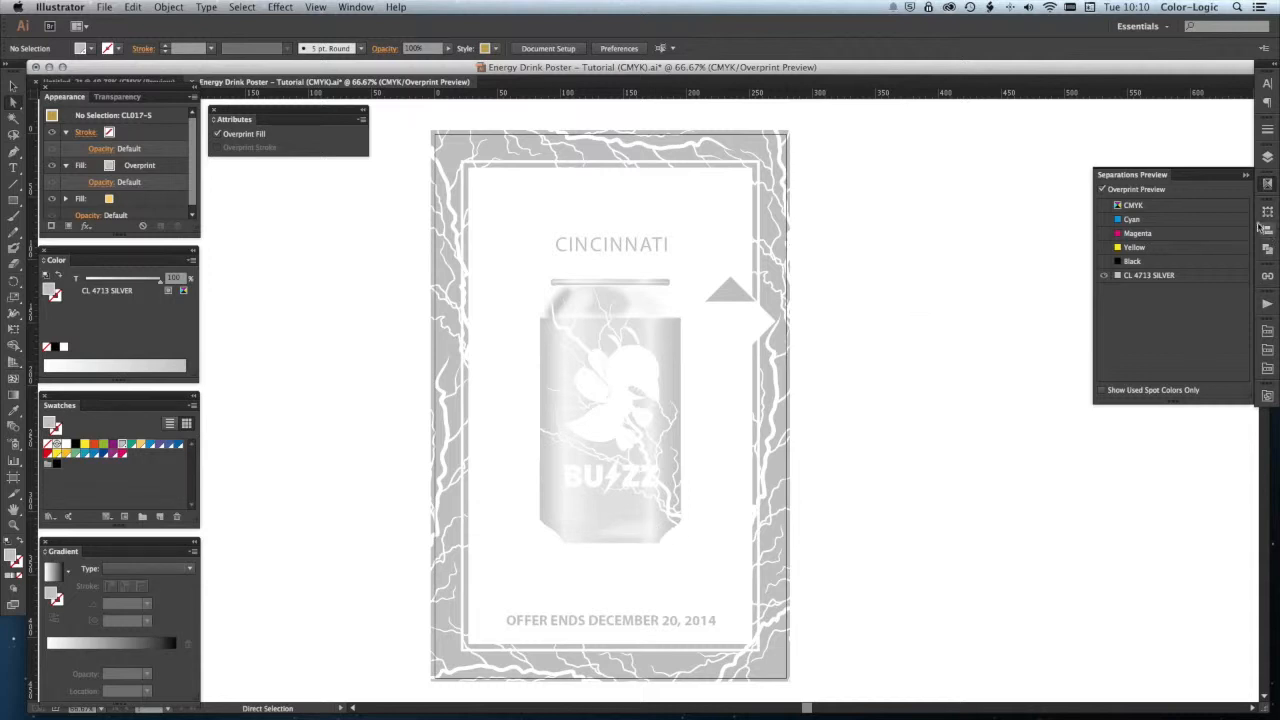
click(1104, 205)
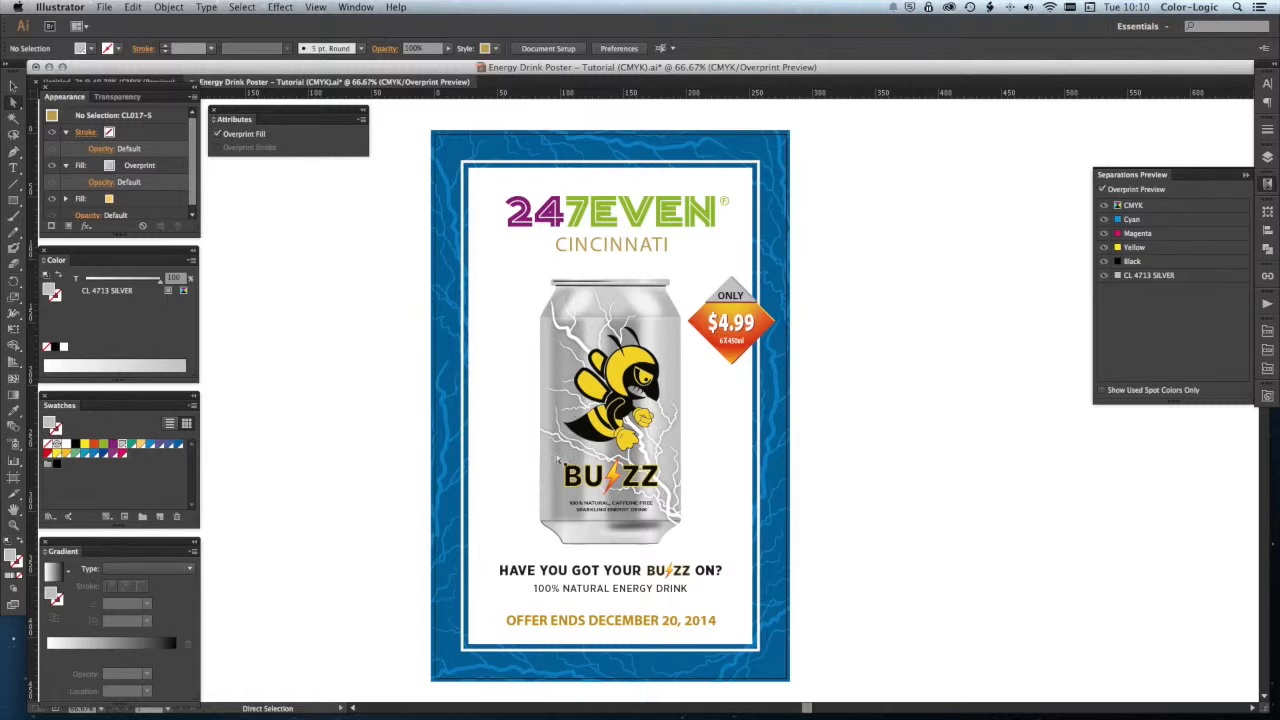
Step: Hide the Gradated Silver Can Design layer and show the Solid Silver Can Design layer again
click(1267, 157)
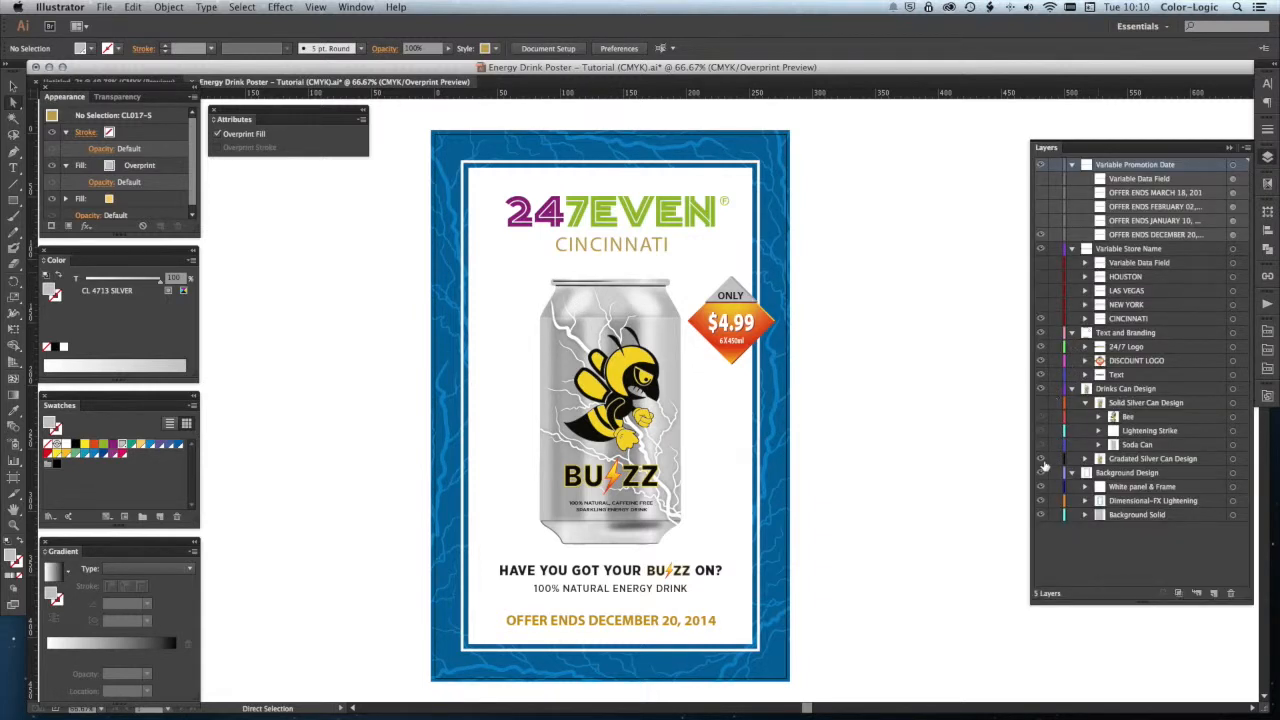
click(1042, 459)
click(1041, 403)
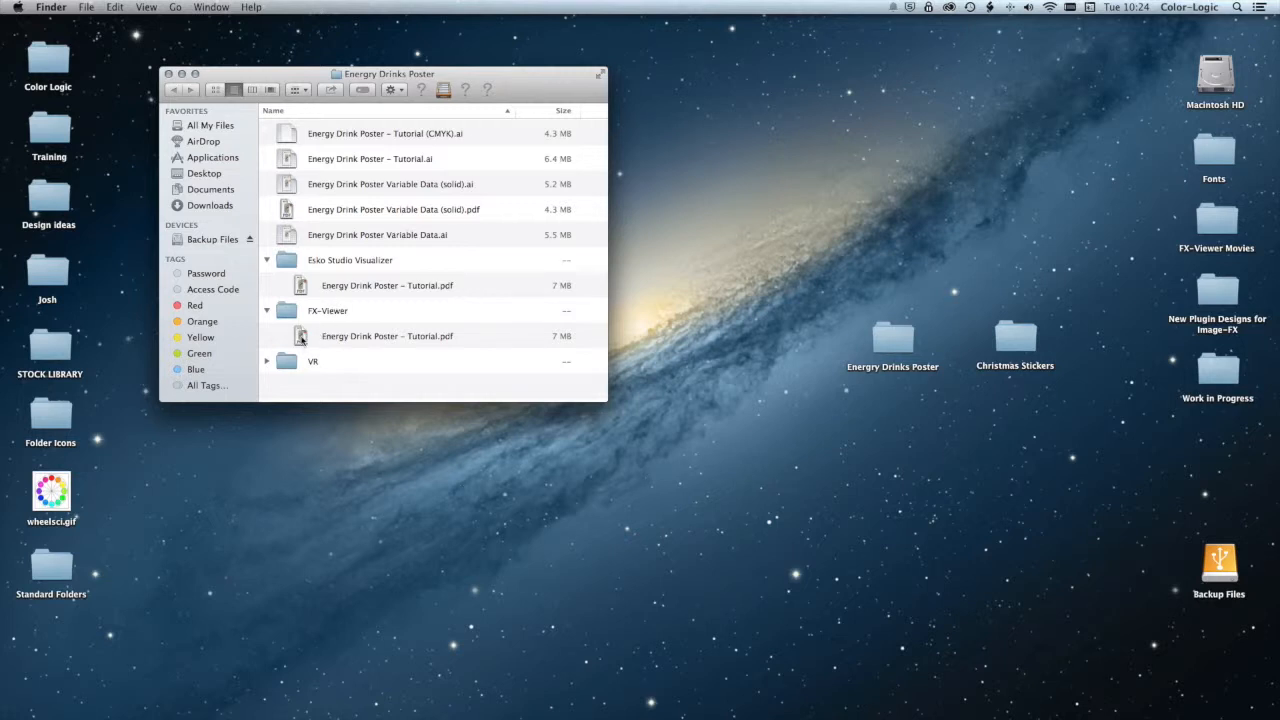
Step: Open Energy Drink Poster – Tutorial.pdf from the FX-Viewer folder in FX-Viewer and enlarge its window to nearly the full screen width
click(389, 338)
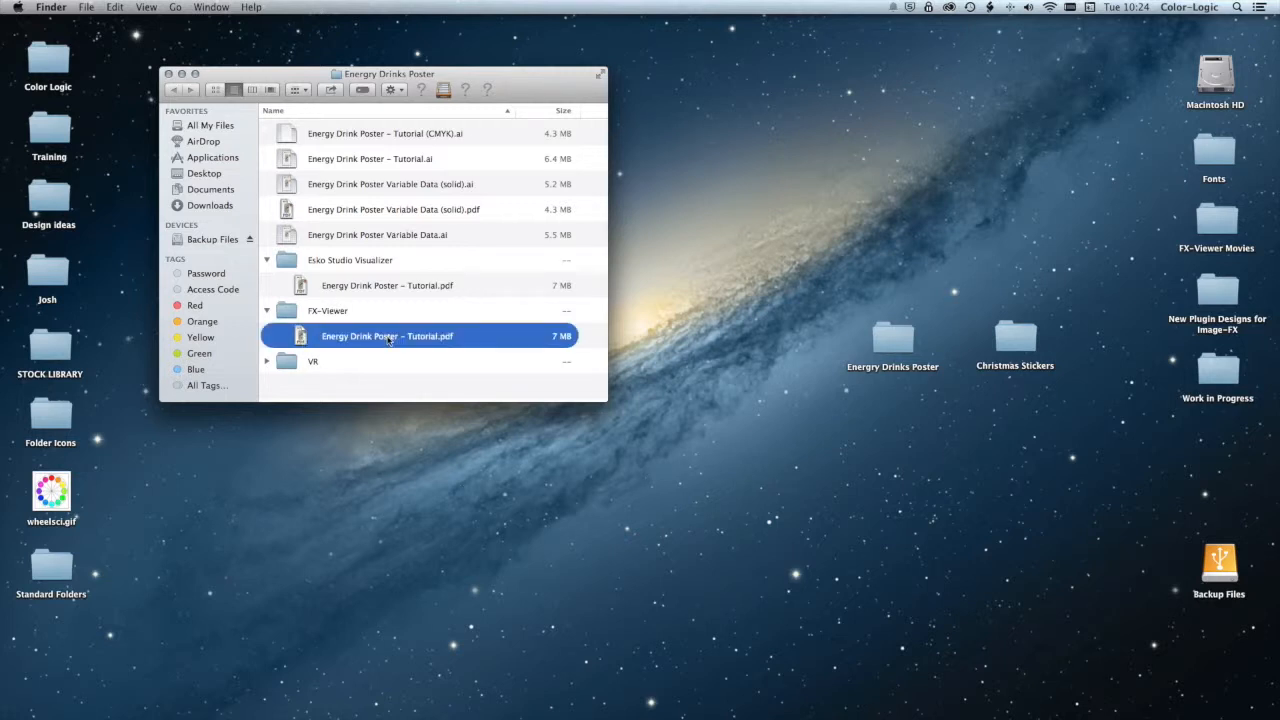
drag(303, 338, 575, 705)
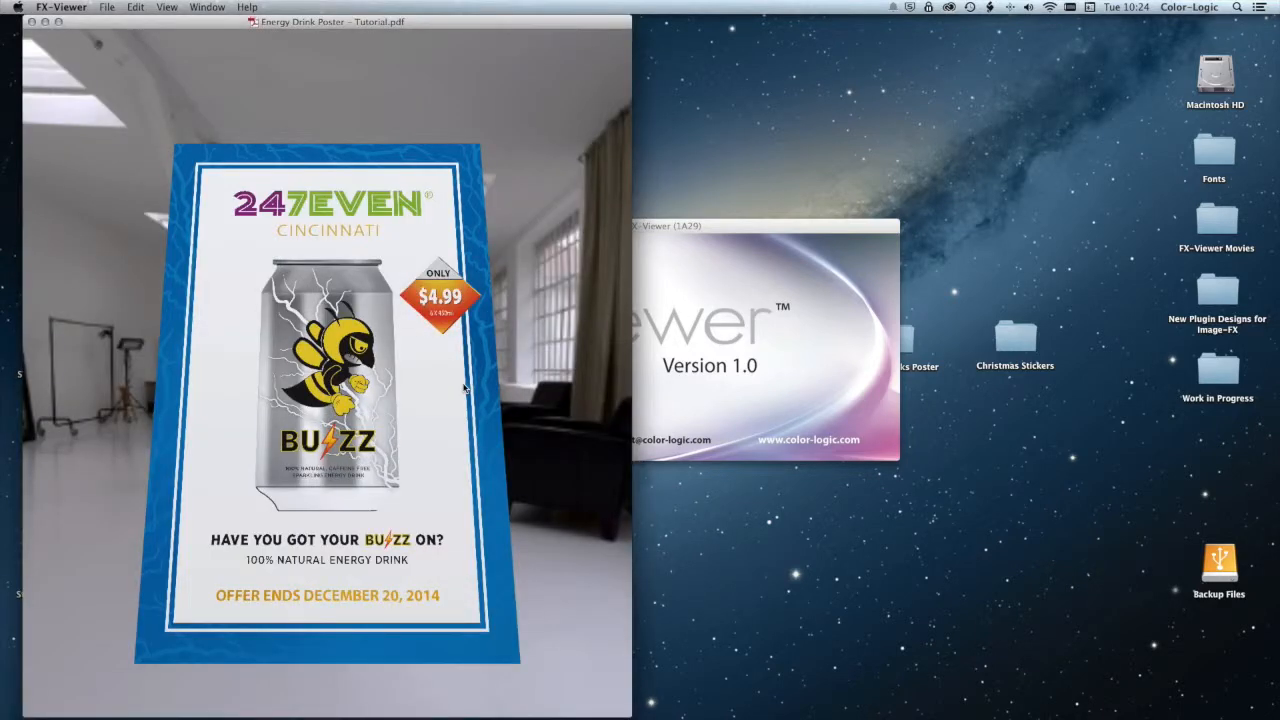
drag(631, 715, 1258, 703)
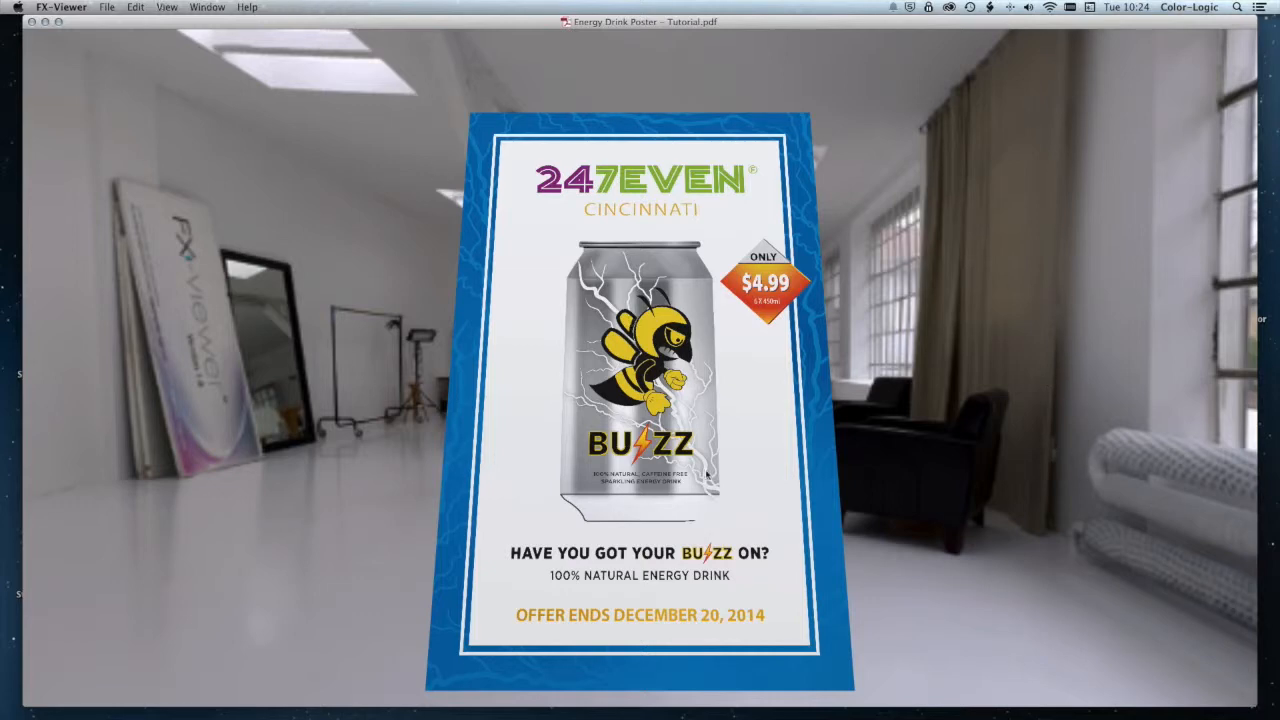
Step: View the poster from farther away in the studio environment and reset the view
drag(679, 560, 679, 289)
drag(970, 328, 834, 342)
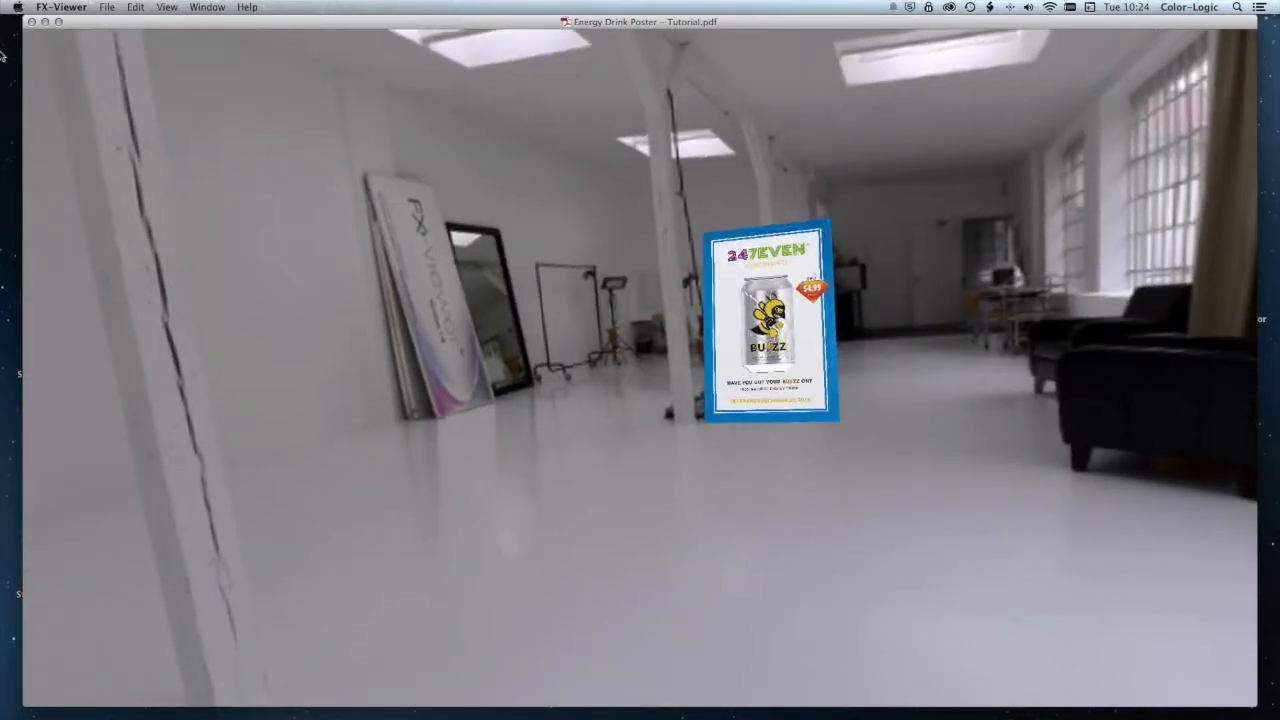
click(198, 6)
click(166, 6)
click(166, 6)
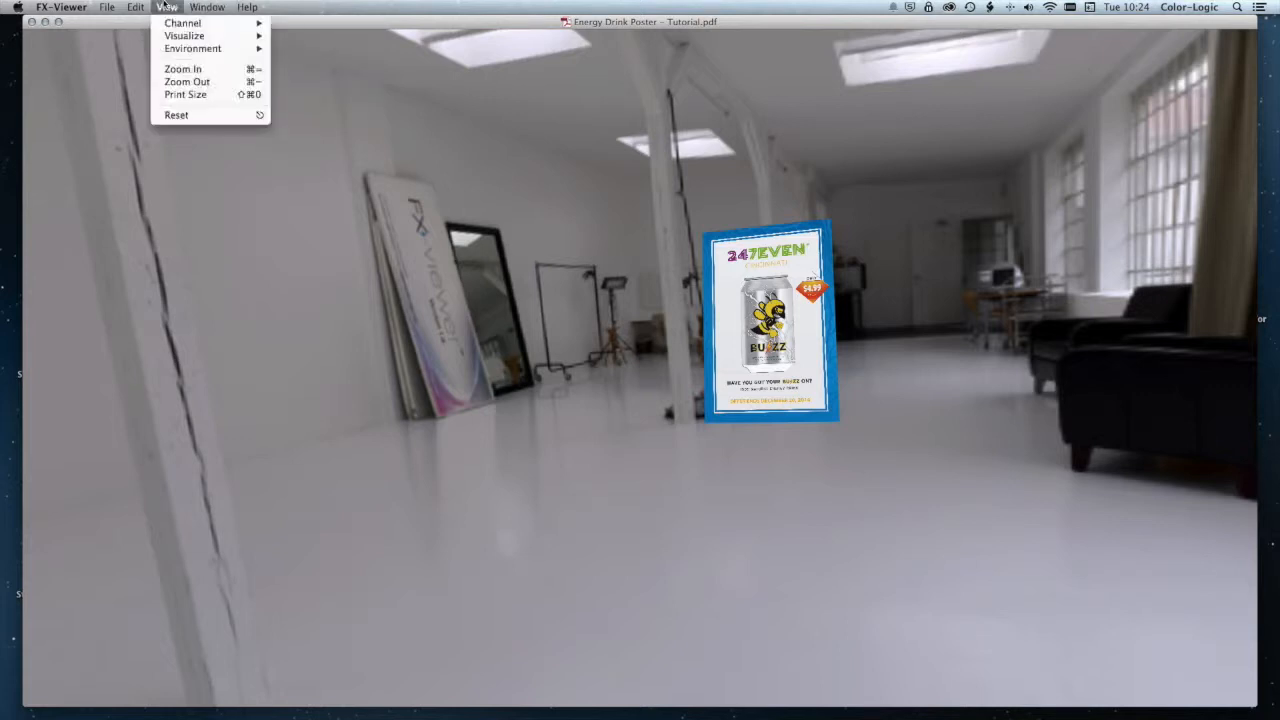
click(190, 115)
drag(174, 19, 152, 18)
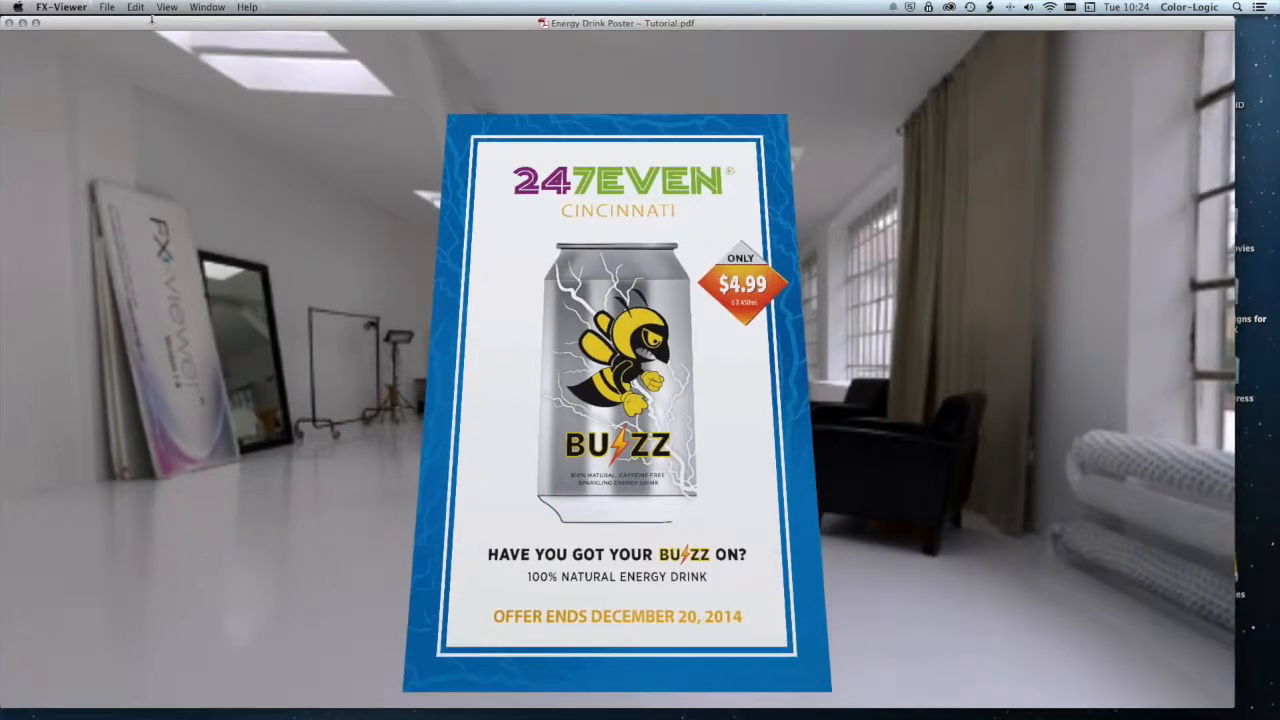
Step: Switch the poster's visualization from Metallic Ink to Foil and tilt the poster to examine its reflections
click(166, 7)
mouse_move(185, 36)
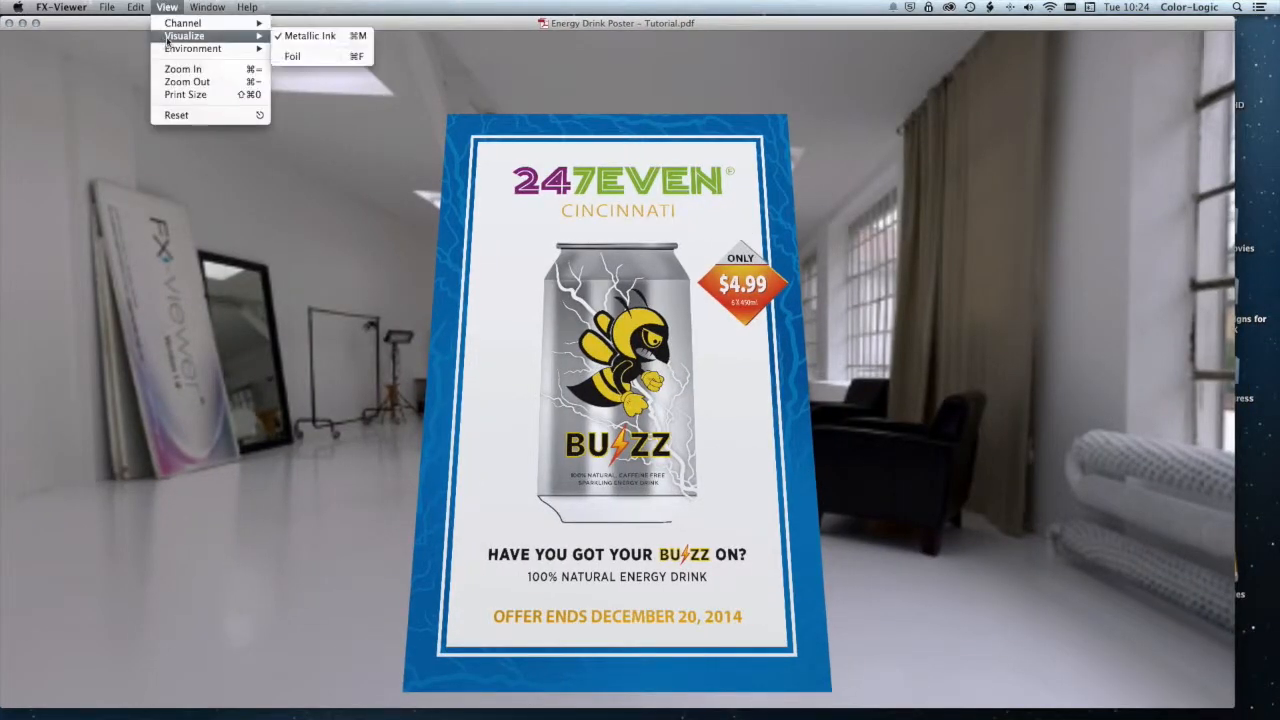
click(316, 57)
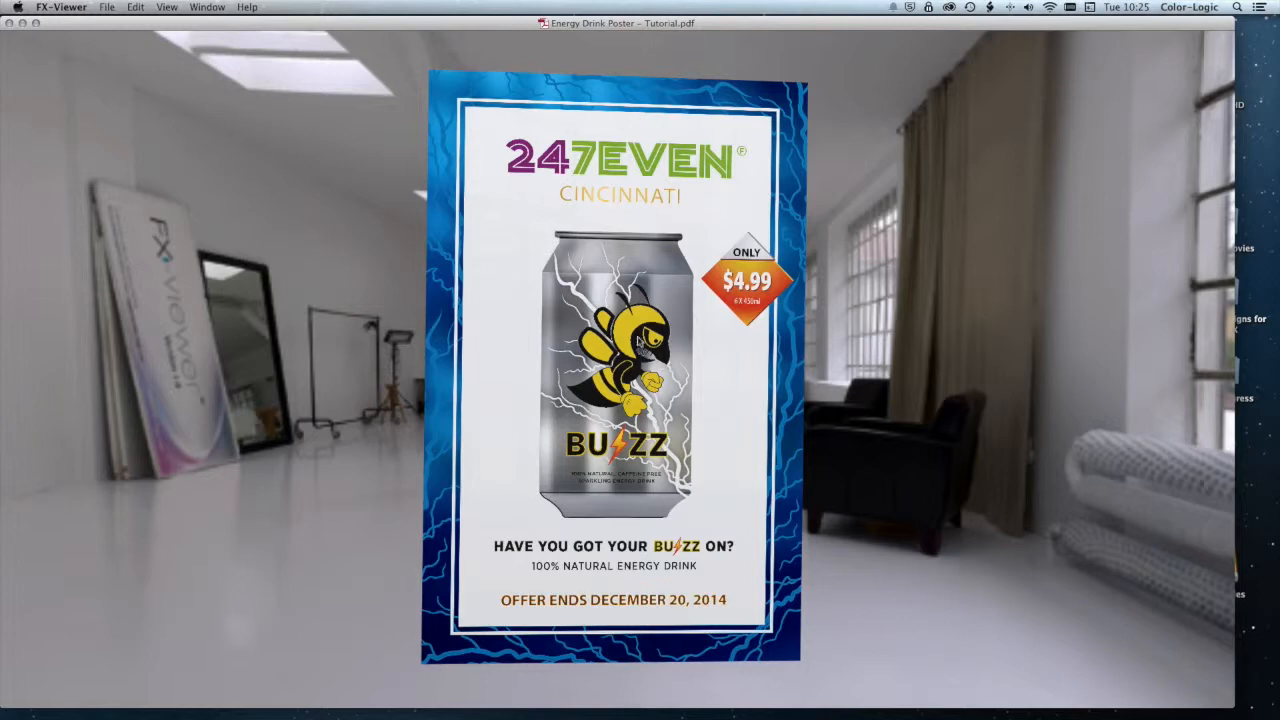
drag(649, 355, 616, 331)
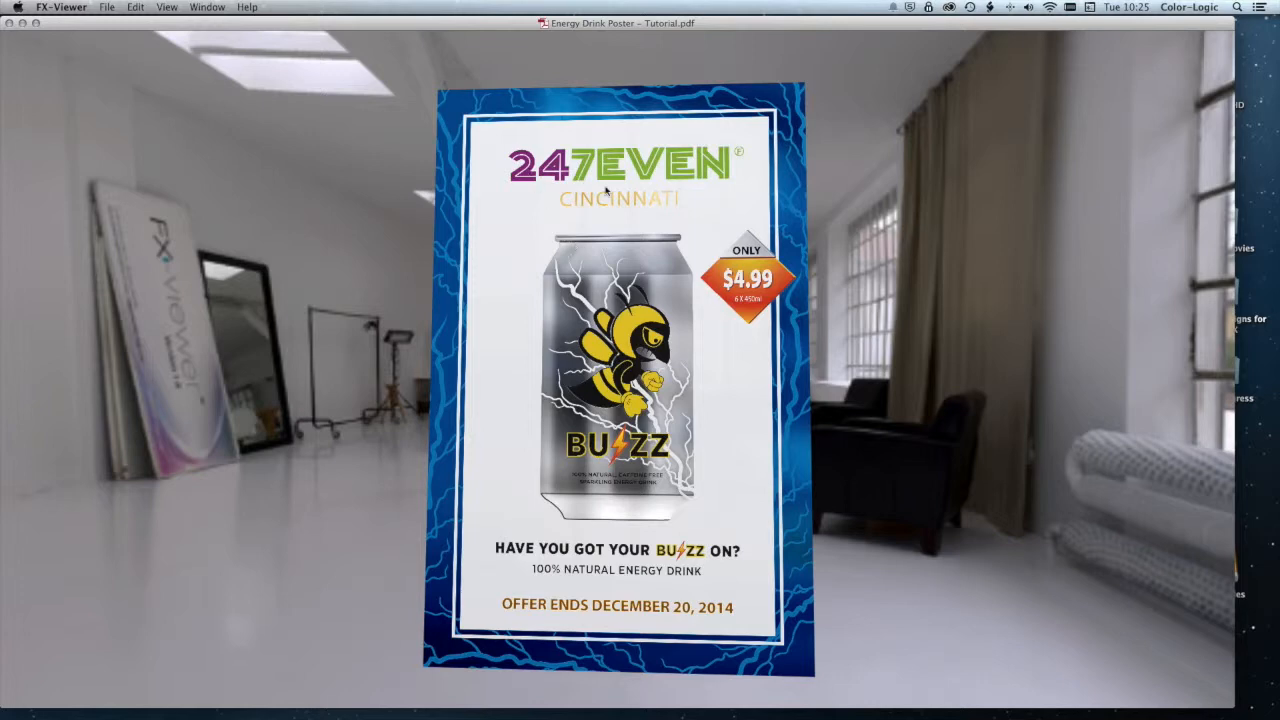
Step: Tilt the poster further in the studio environment to examine its foil reflections
drag(596, 346, 602, 397)
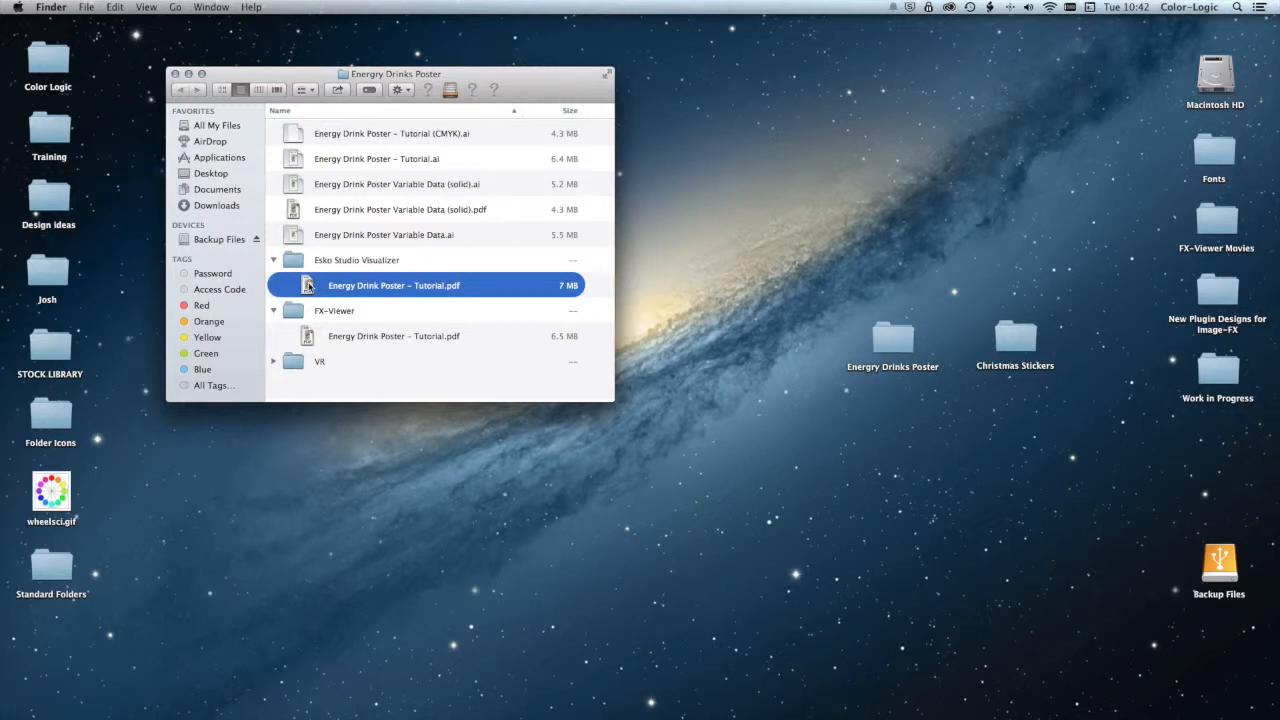
Step: Open Energy Drink Poster – Tutorial.pdf from the Esko Studio Visualizer folder in Studio Visualizer, building the print model at Very High resolution
drag(308, 286, 644, 706)
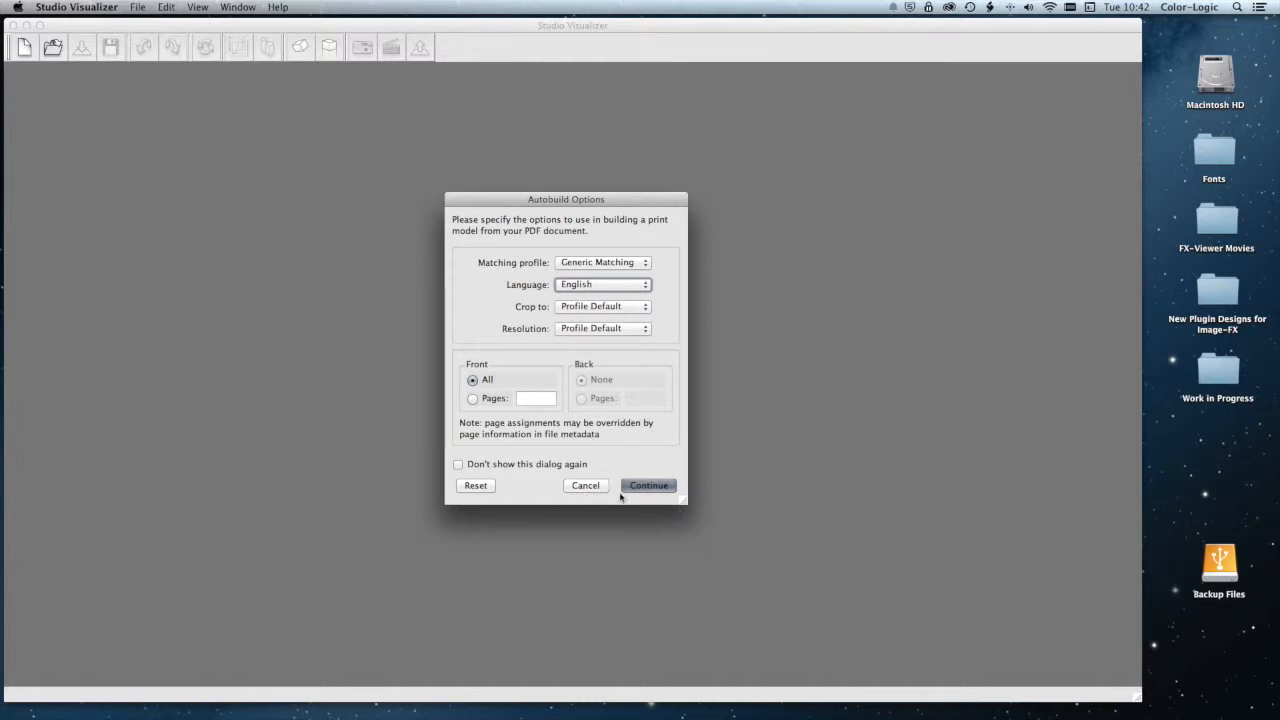
click(614, 330)
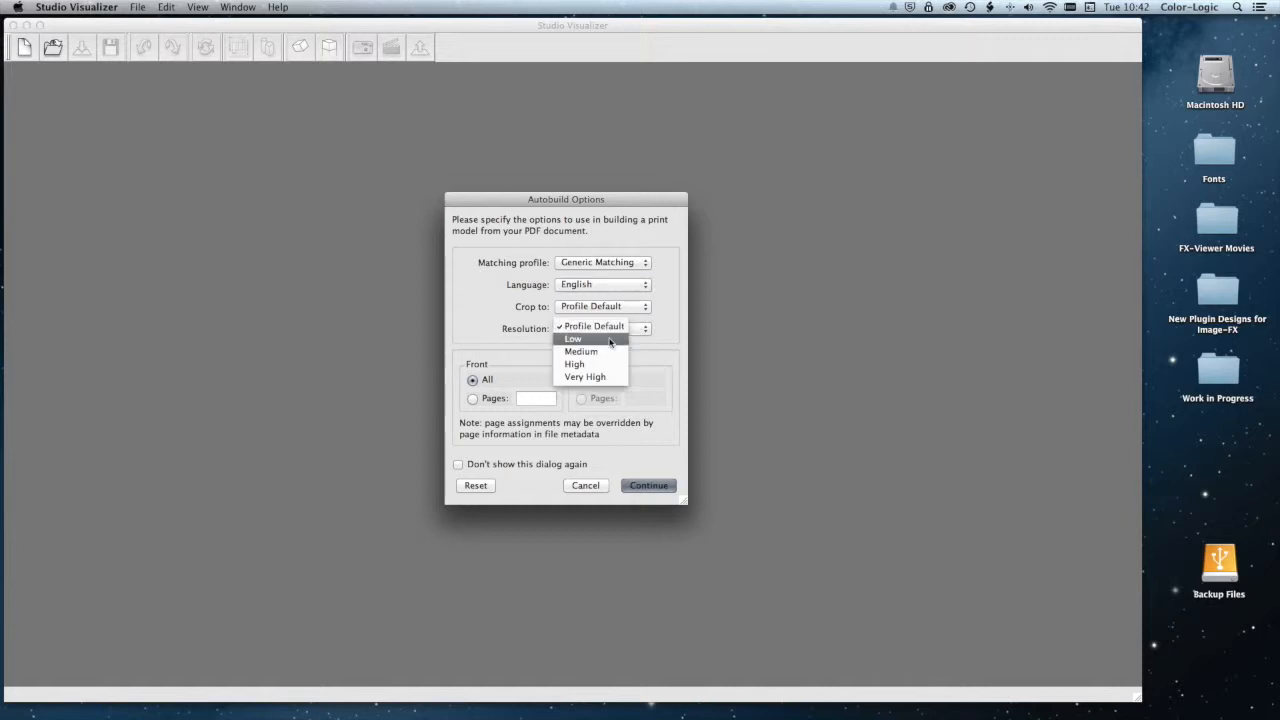
click(601, 378)
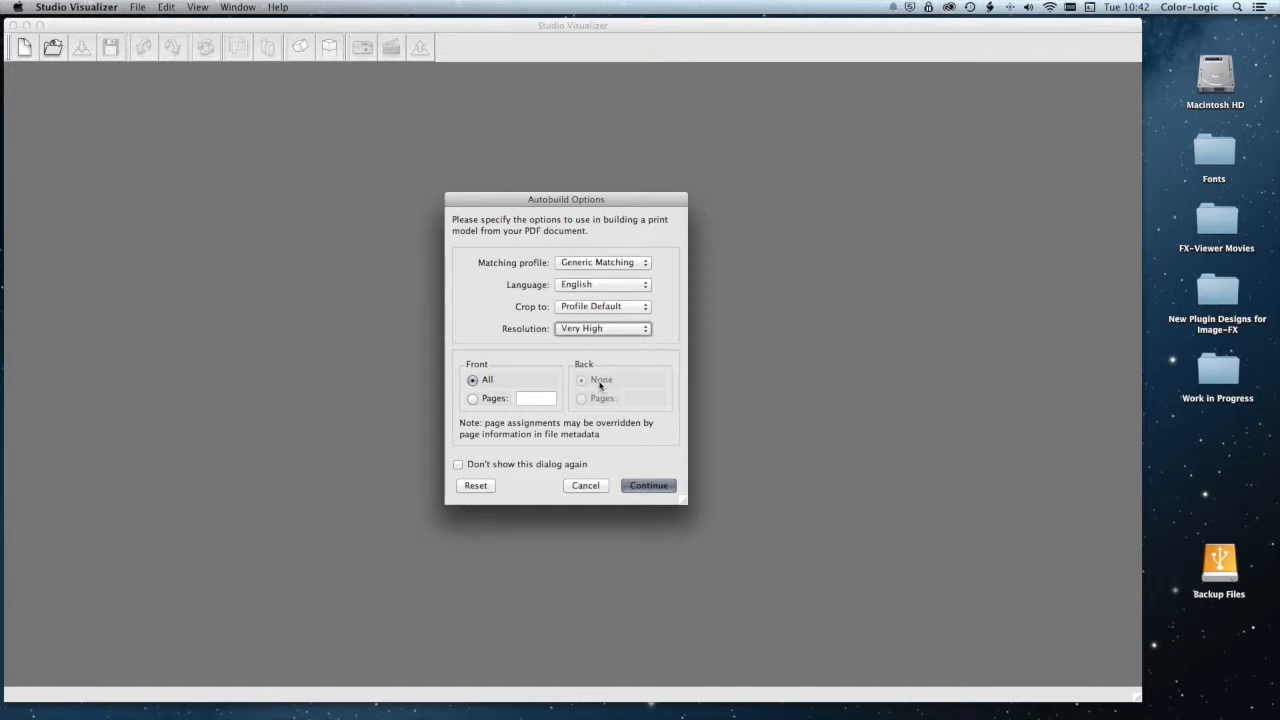
click(651, 489)
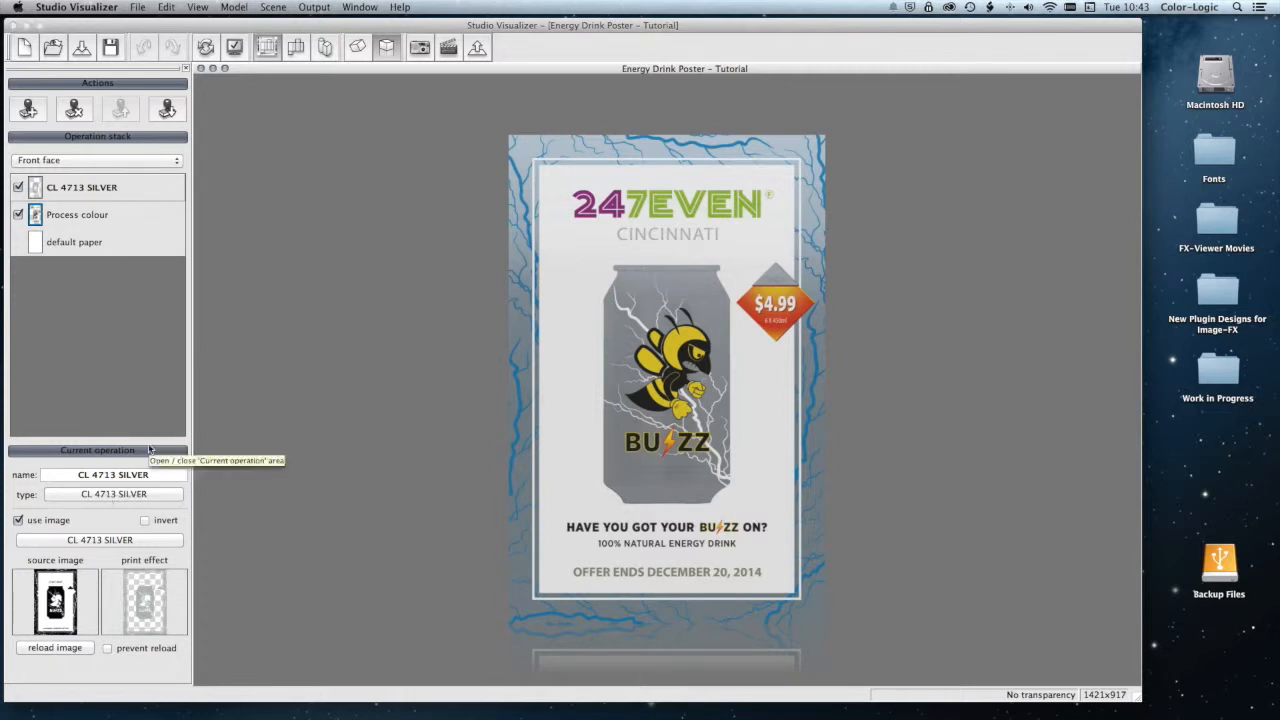
Step: Turn off automatic model updating and move the CL 4713 SILVER operation below Process colour in the stack
click(234, 48)
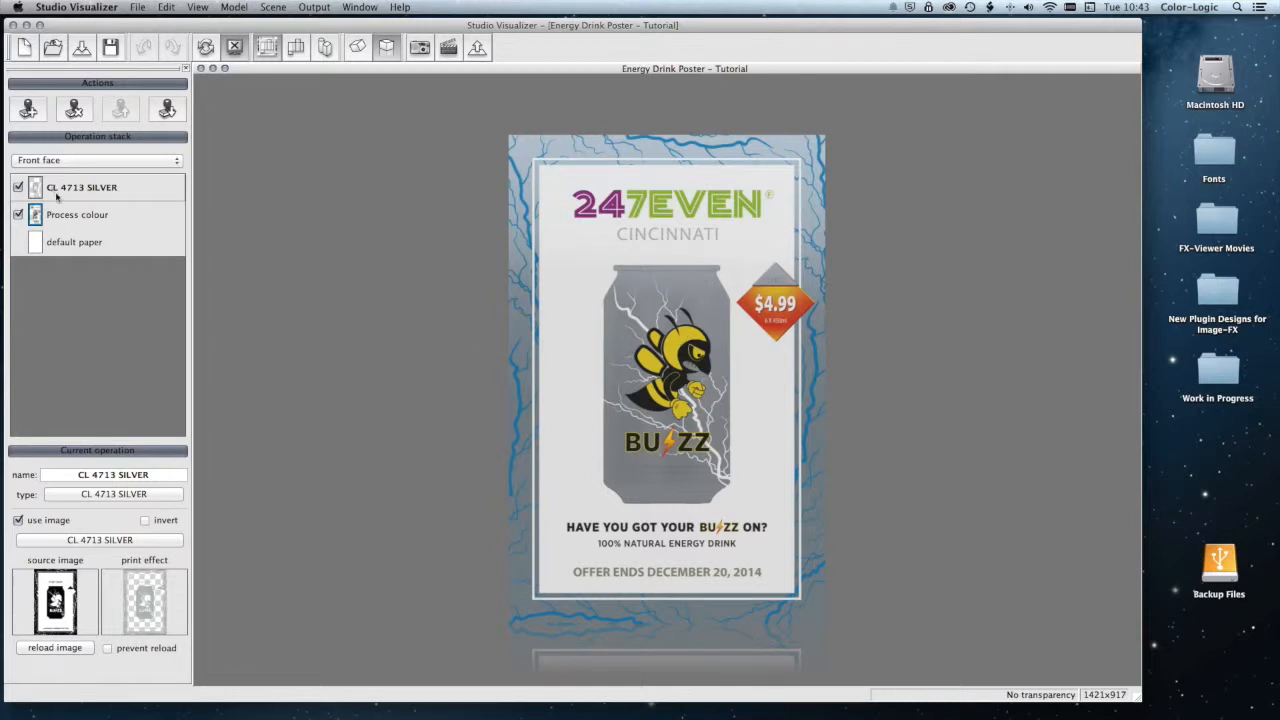
drag(60, 192, 50, 220)
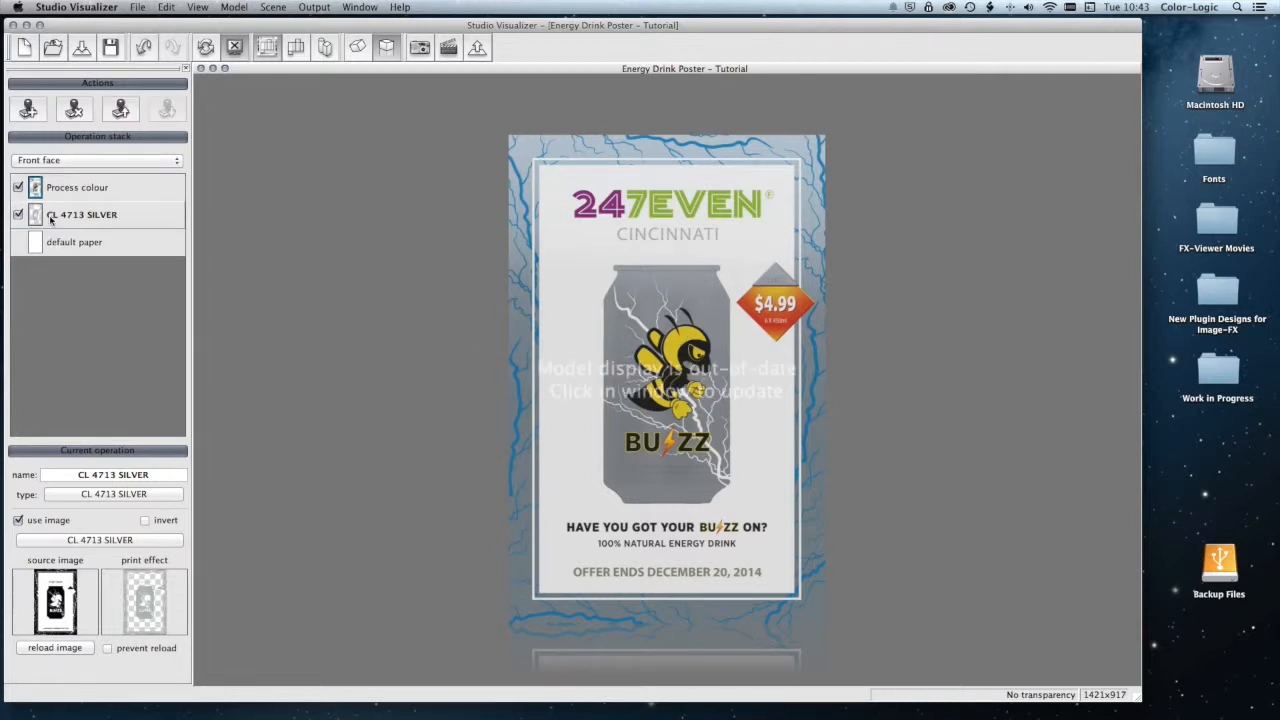
Step: Replace the CL 4713 SILVER operation type with opaque white spot color, invert its image and update the model display
double_click(128, 224)
click(401, 195)
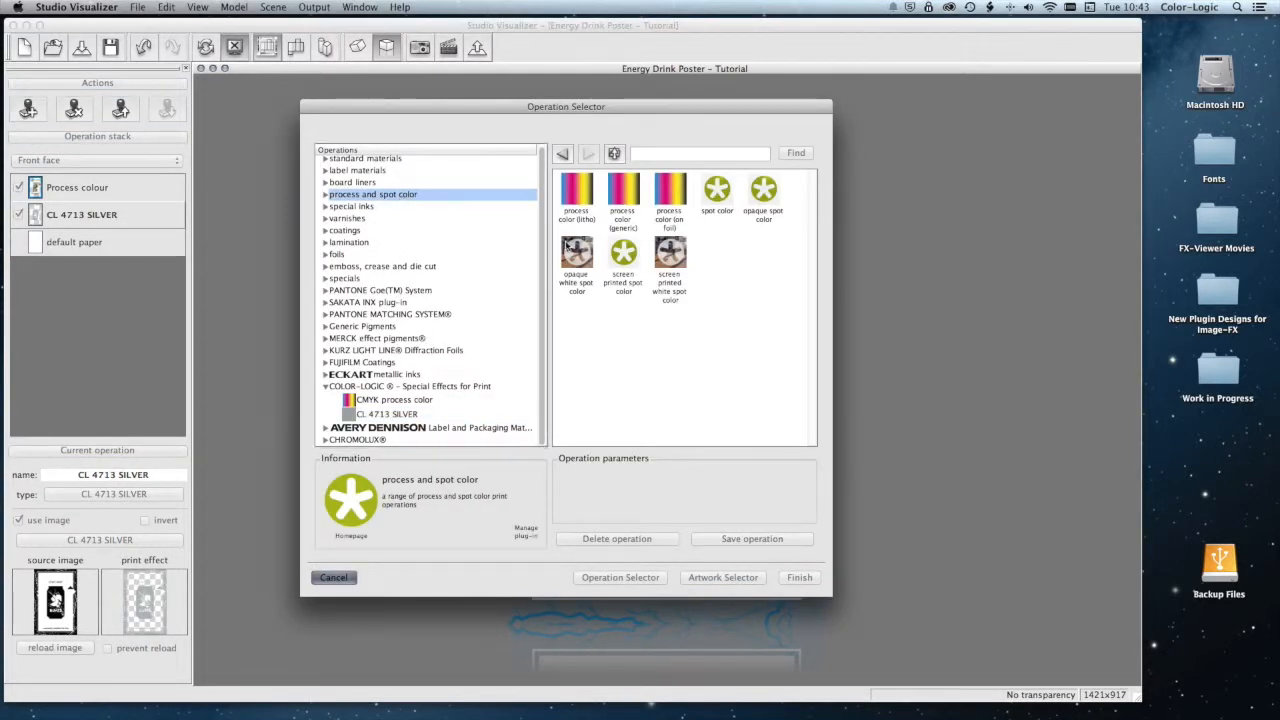
click(567, 247)
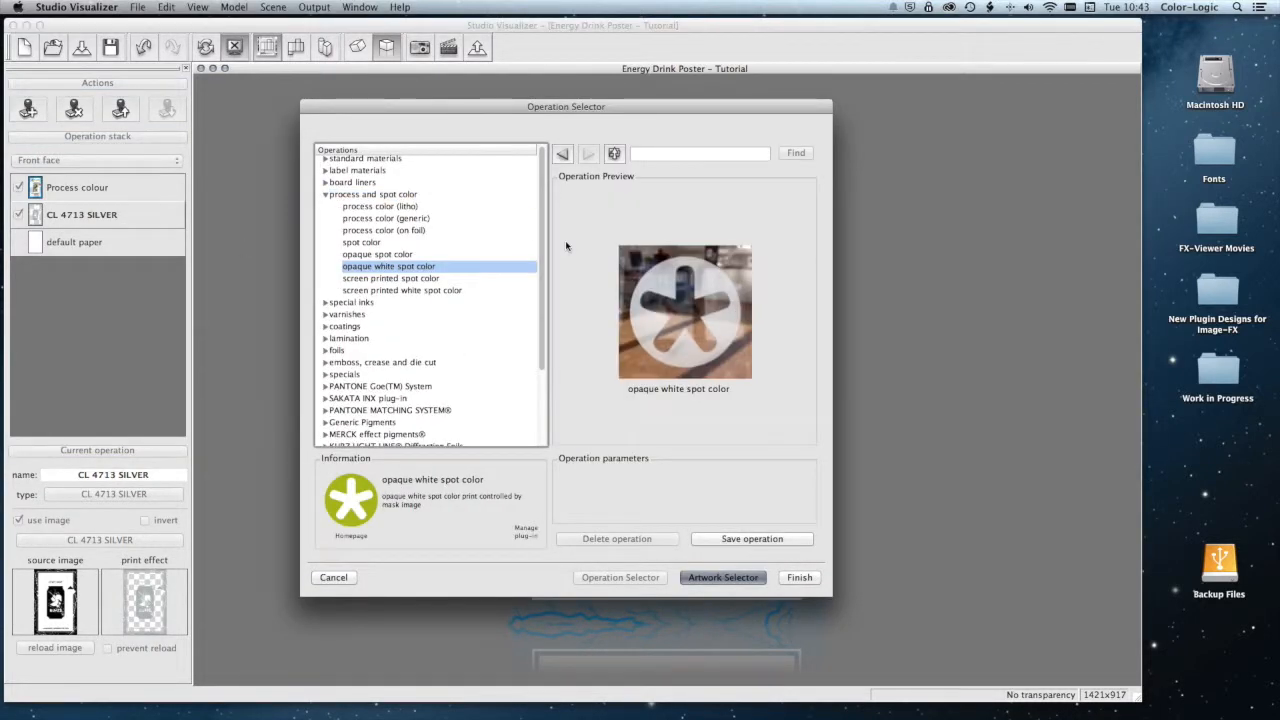
click(801, 577)
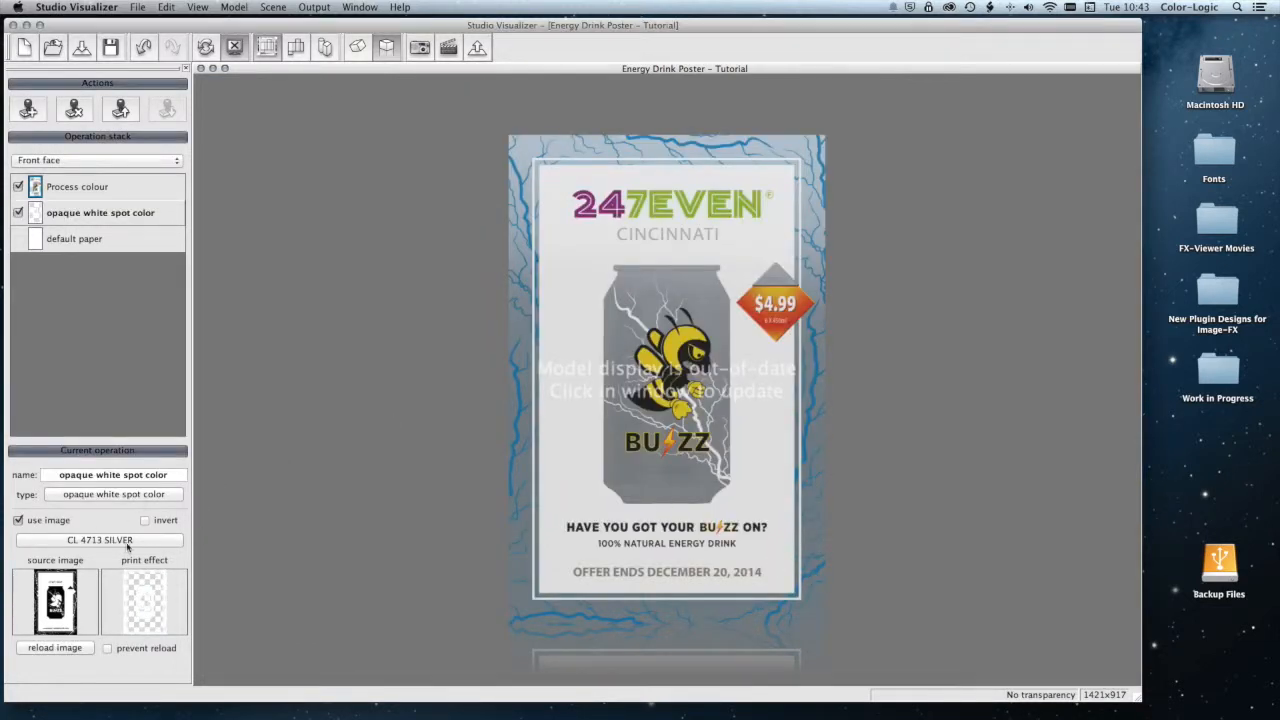
click(160, 521)
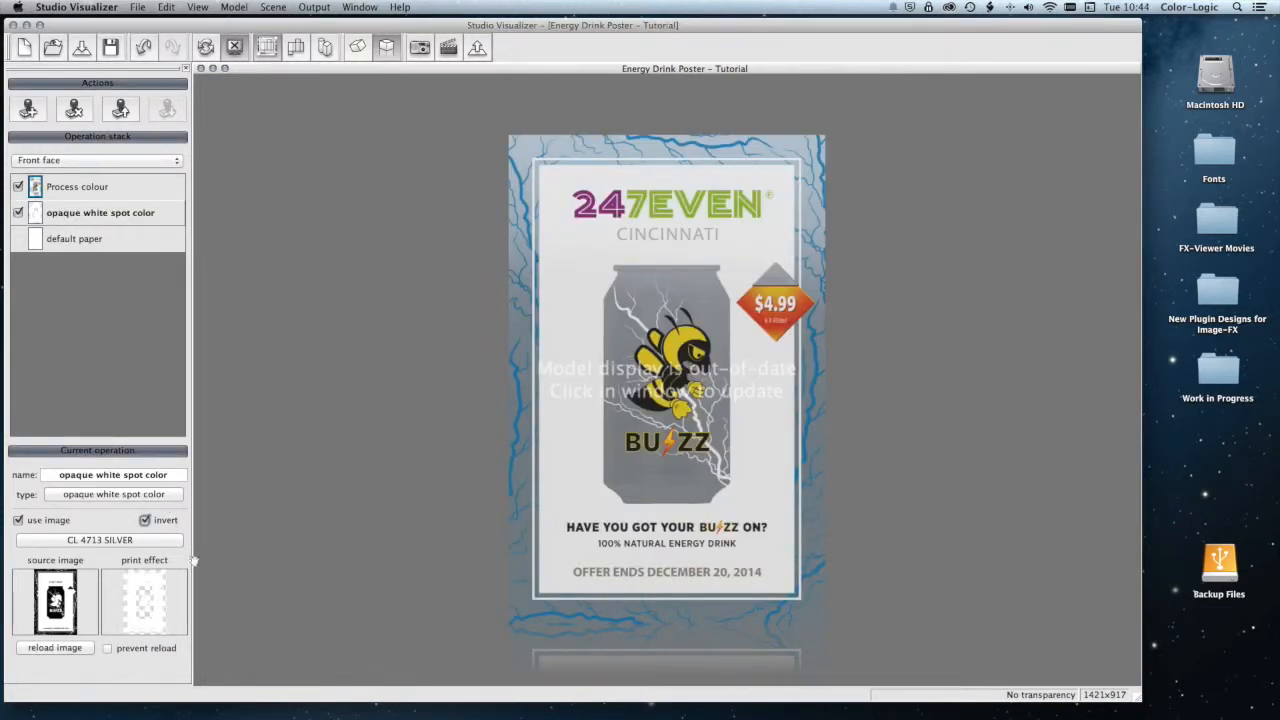
click(651, 342)
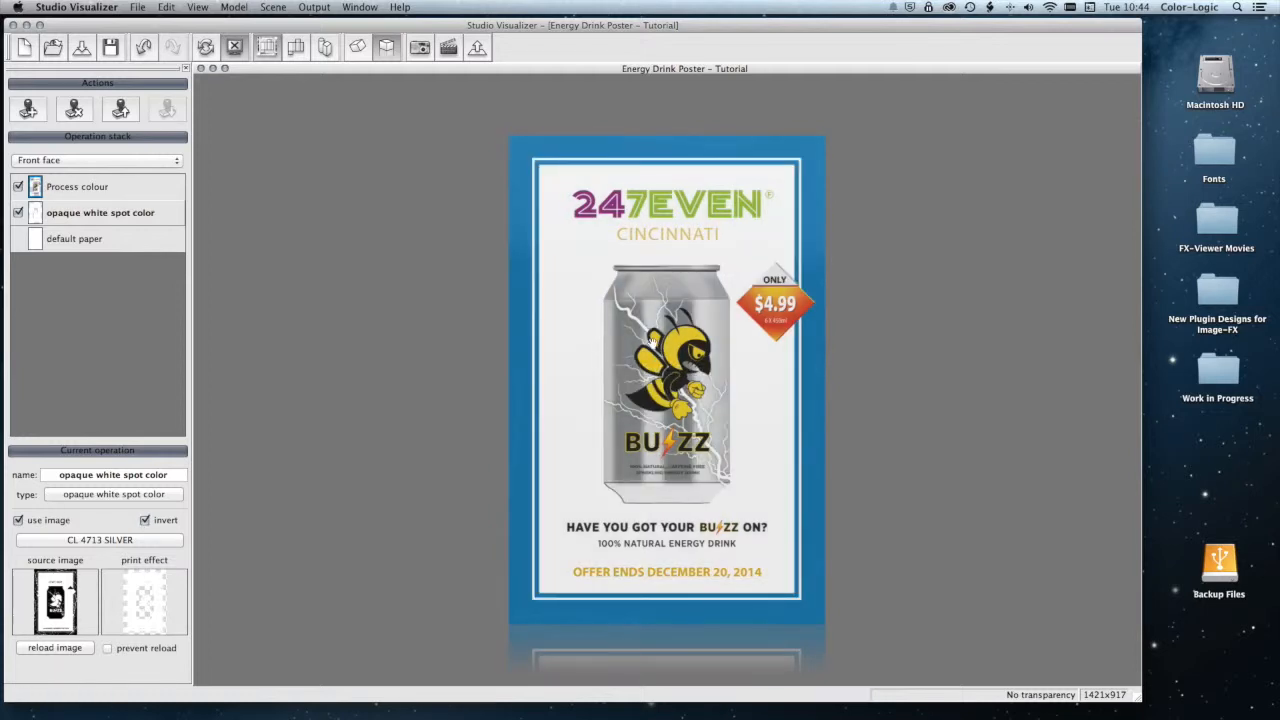
Step: Change the poster's substrate from default paper to foil board from the standard materials
click(84, 239)
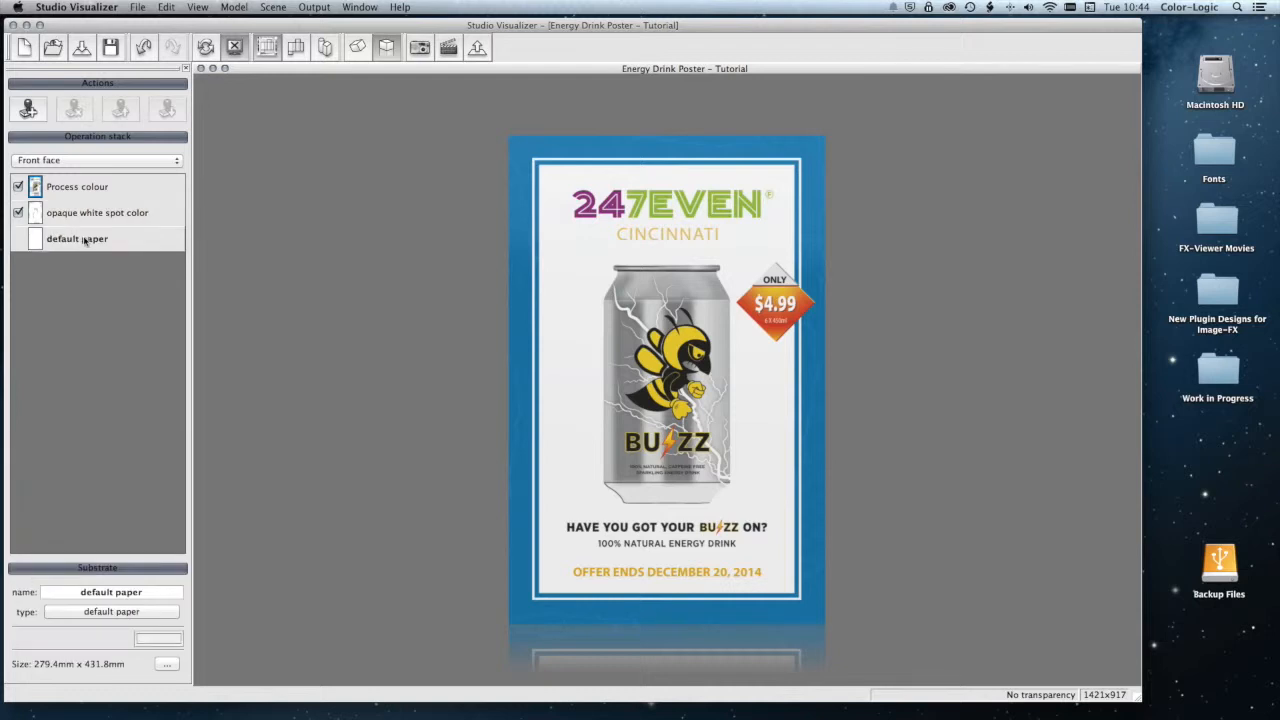
double_click(160, 239)
click(378, 135)
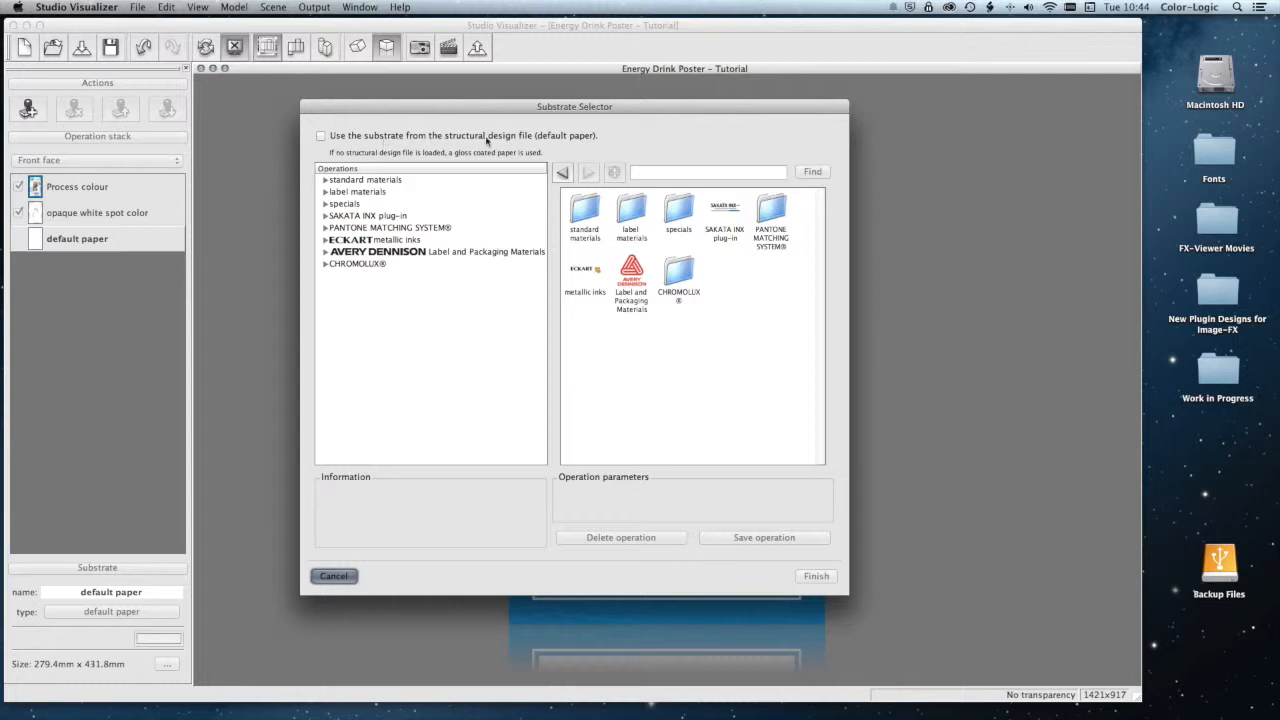
click(377, 184)
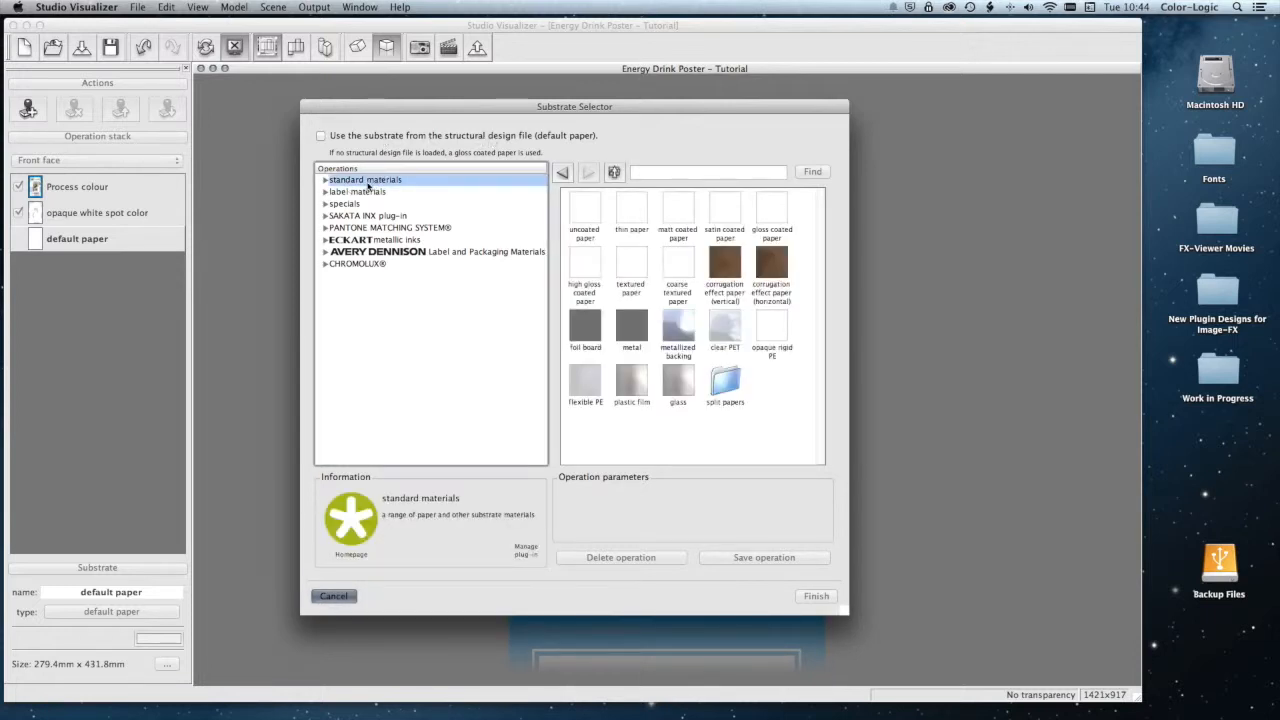
double_click(597, 336)
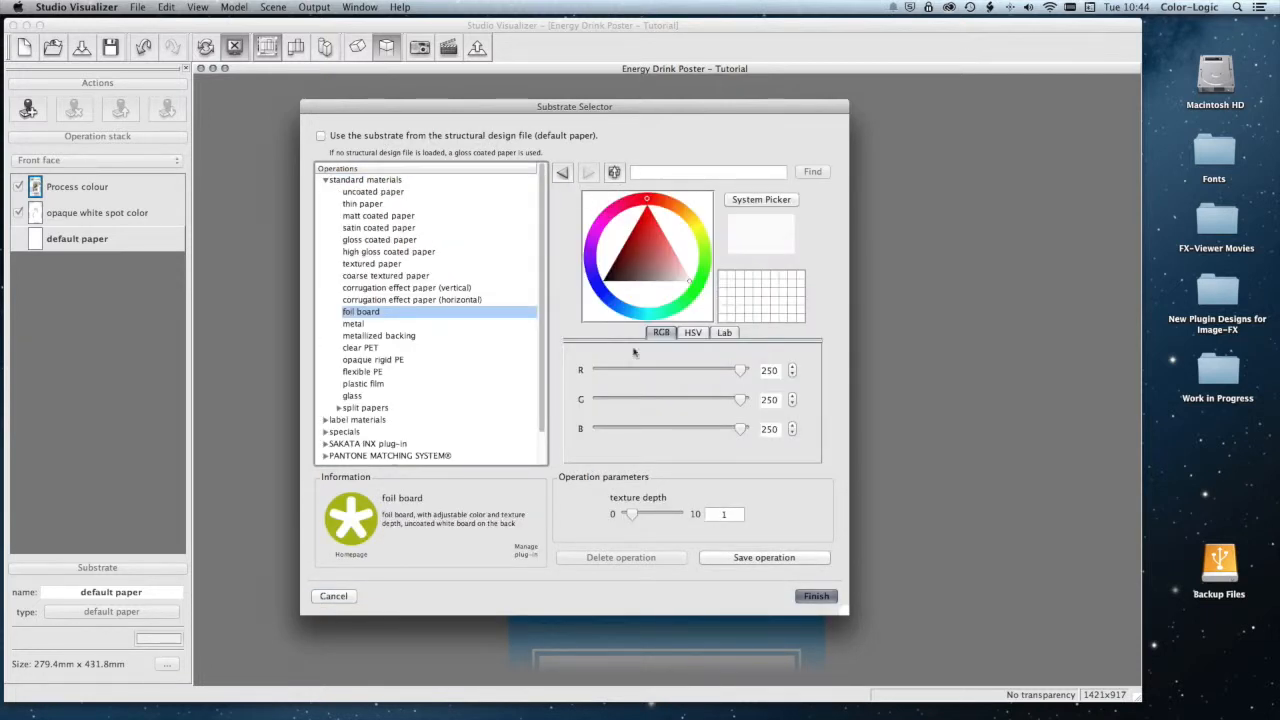
click(816, 596)
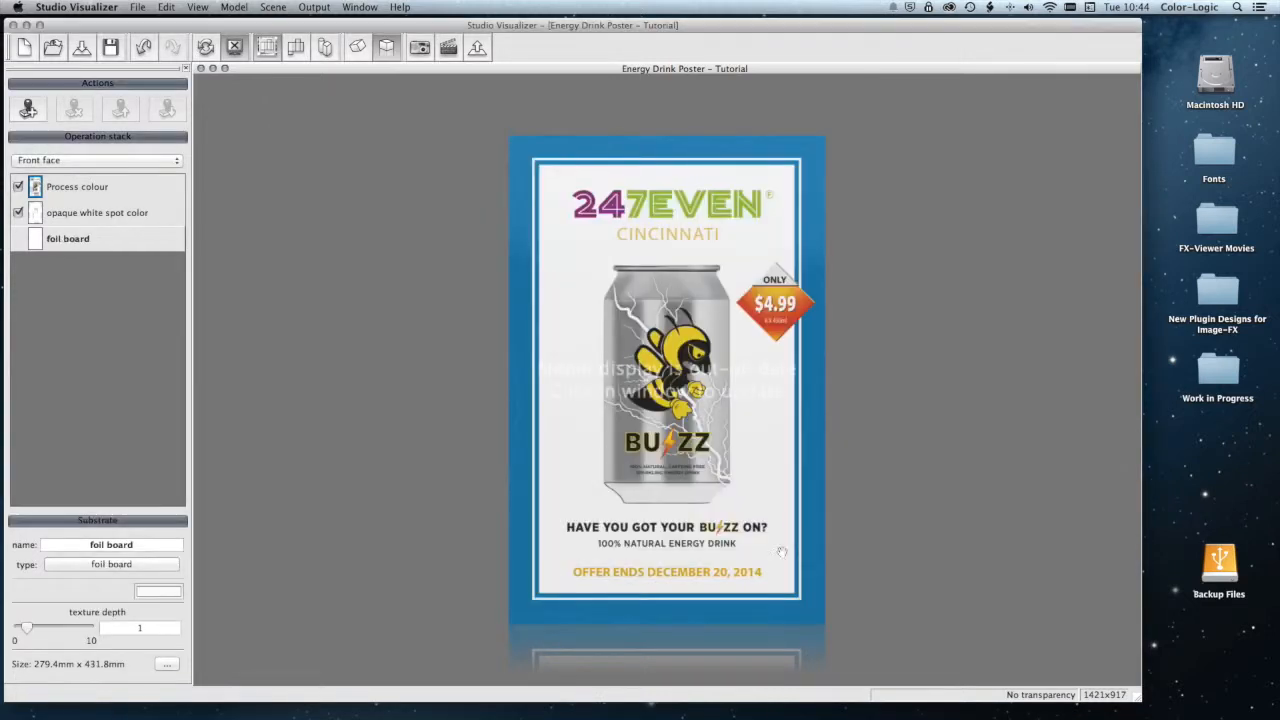
Step: Set the scene environment to Office, update the model display and tilt the poster to examine the foil board's reflections
click(297, 6)
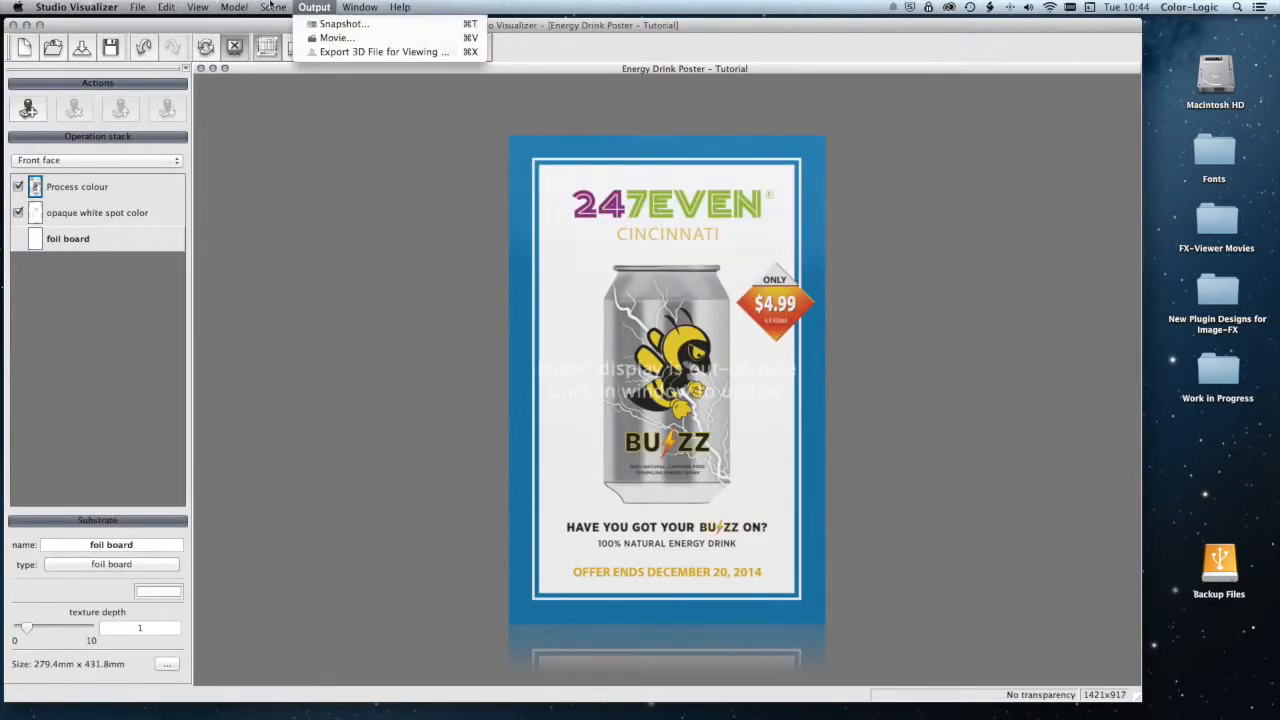
mouse_move(272, 5)
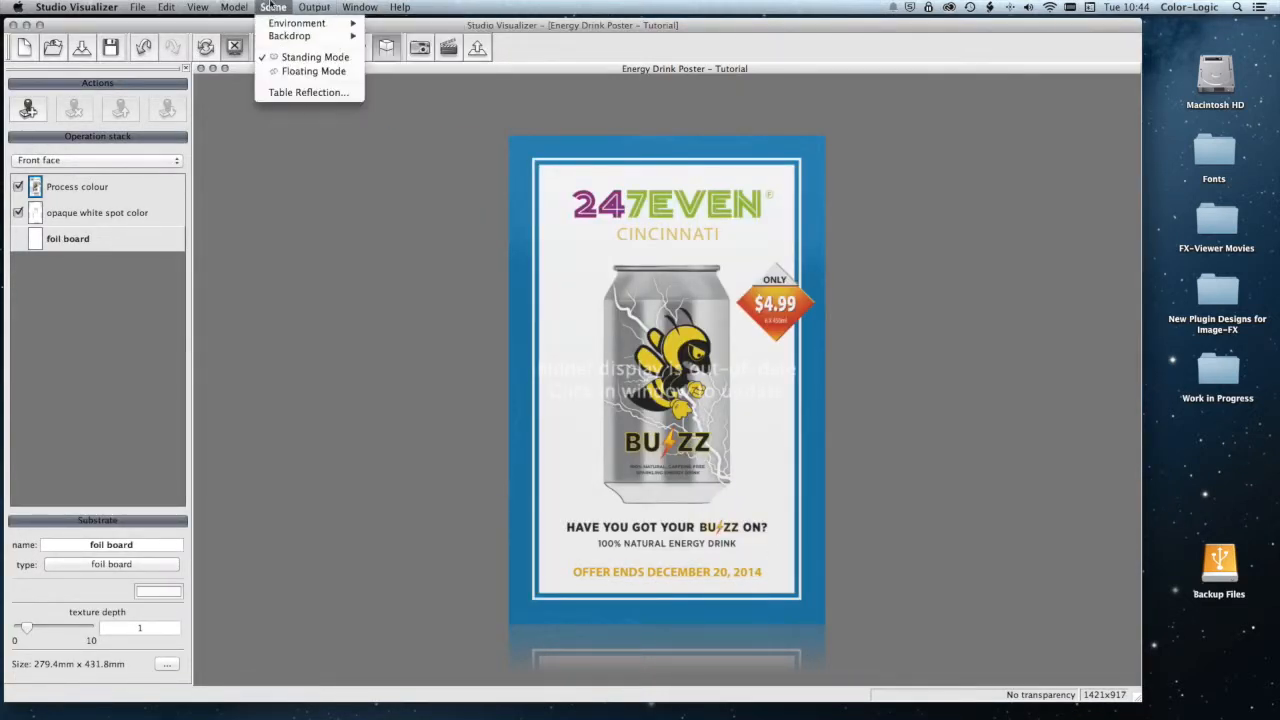
mouse_move(297, 23)
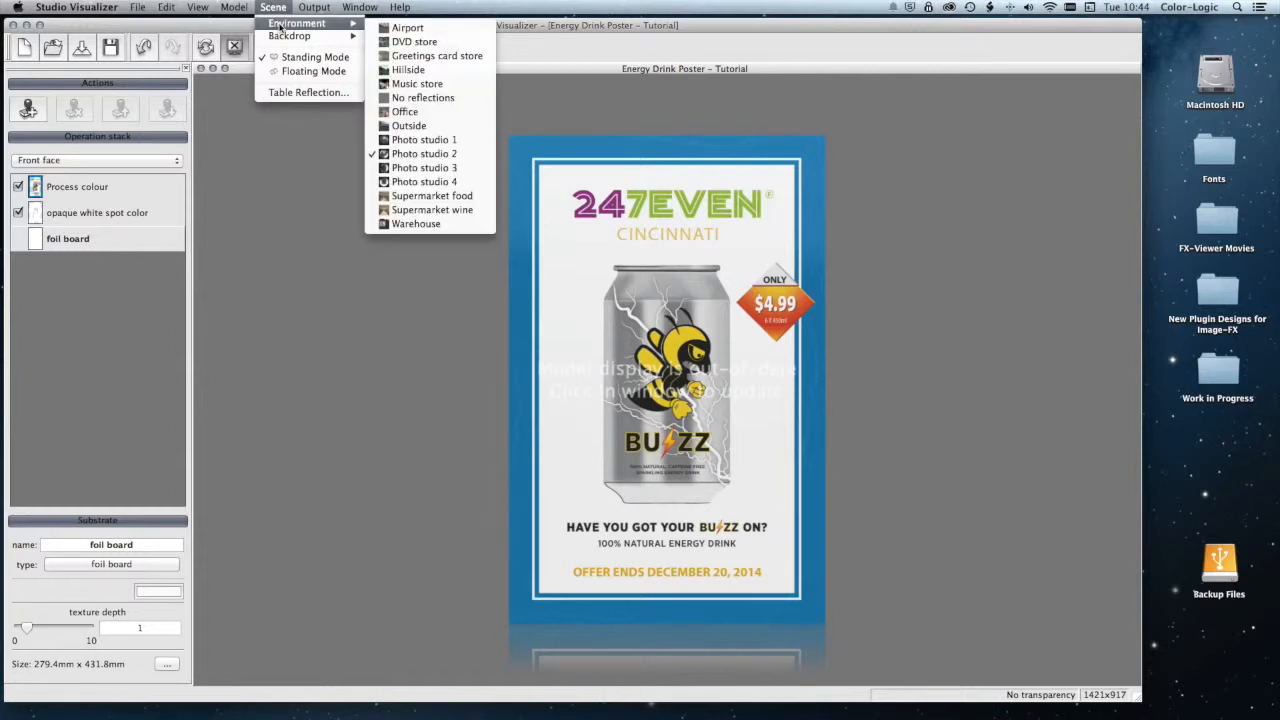
click(449, 112)
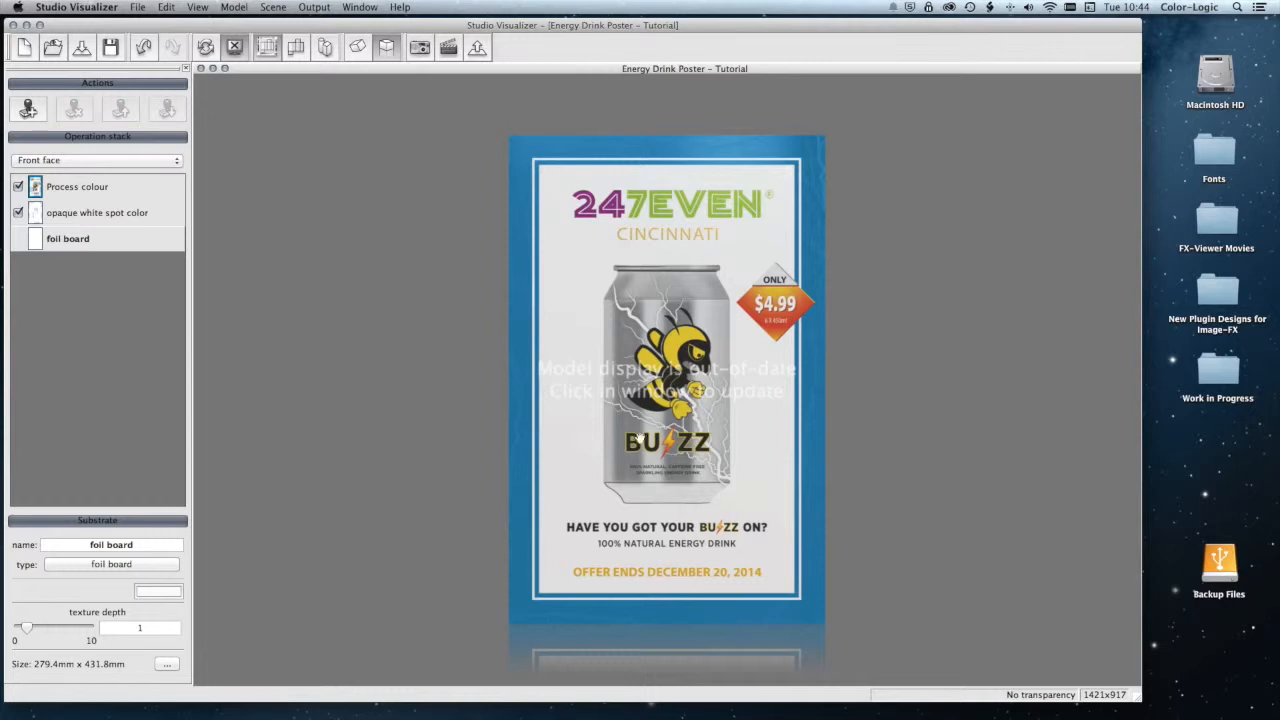
click(632, 374)
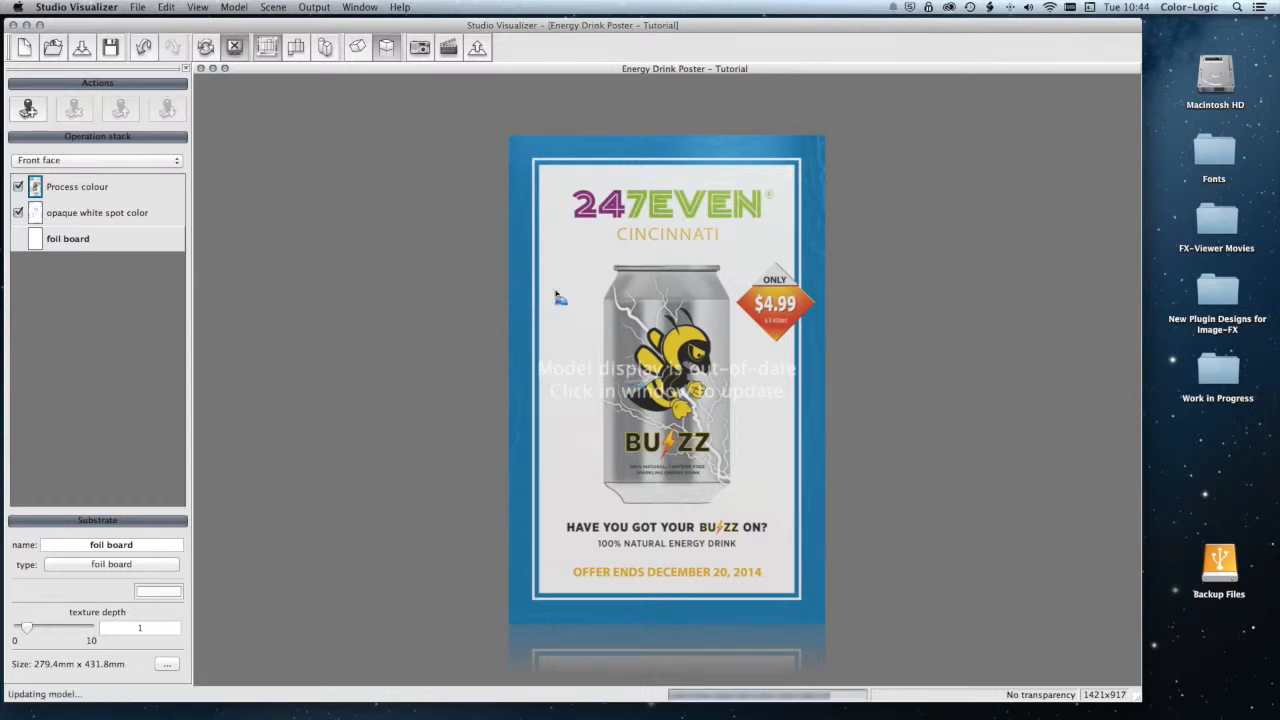
drag(639, 398, 668, 407)
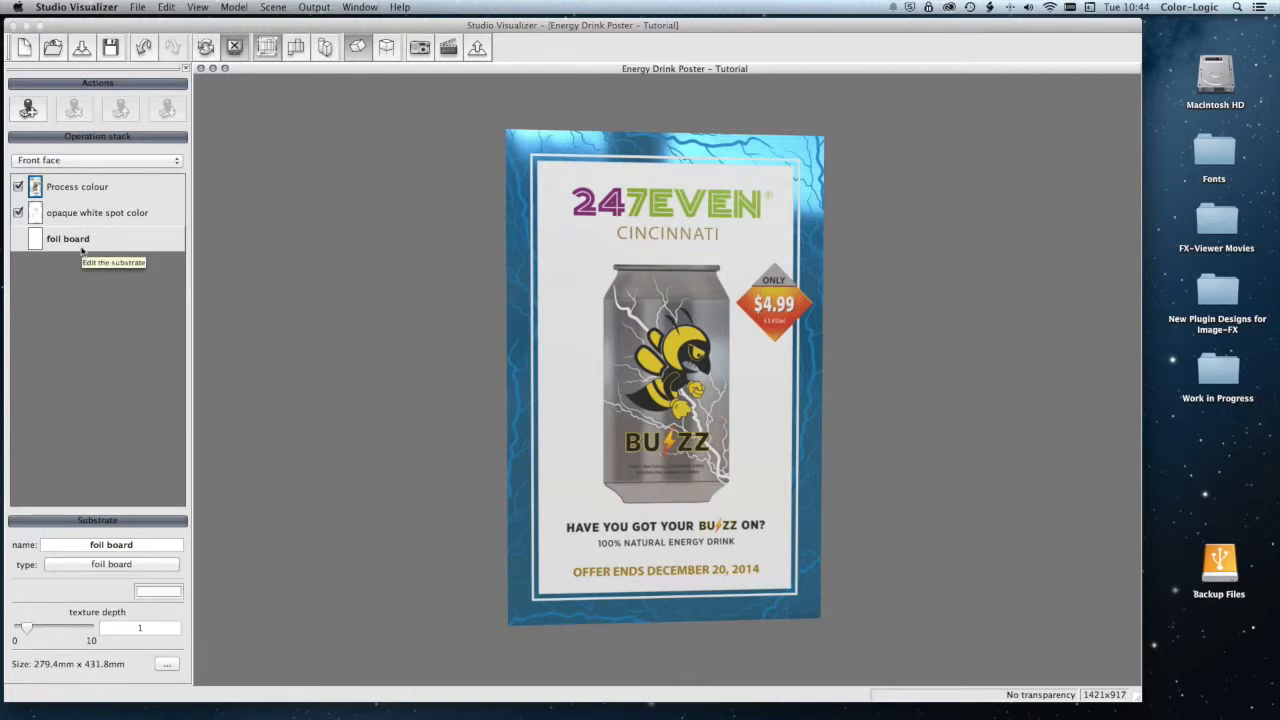
Step: Add the KURZ LIGHT LINE Laser Select diffraction foil above the foil board without artwork and update the model display
click(28, 108)
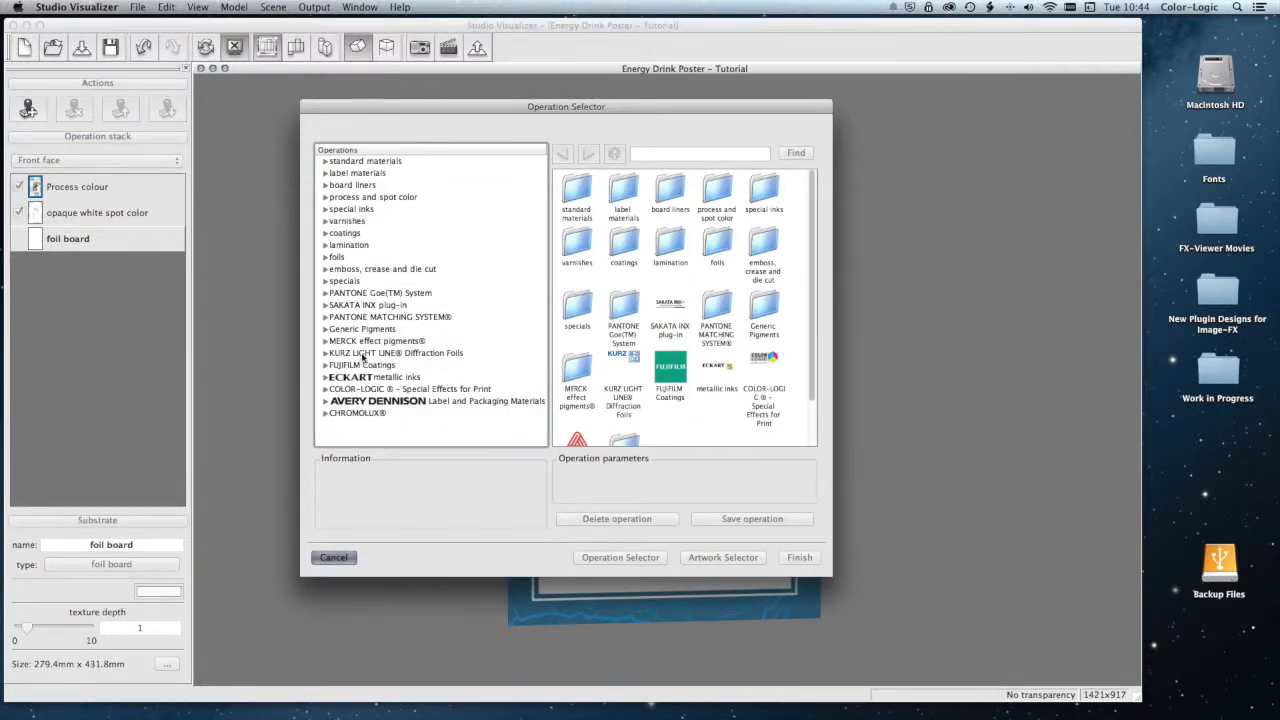
click(363, 356)
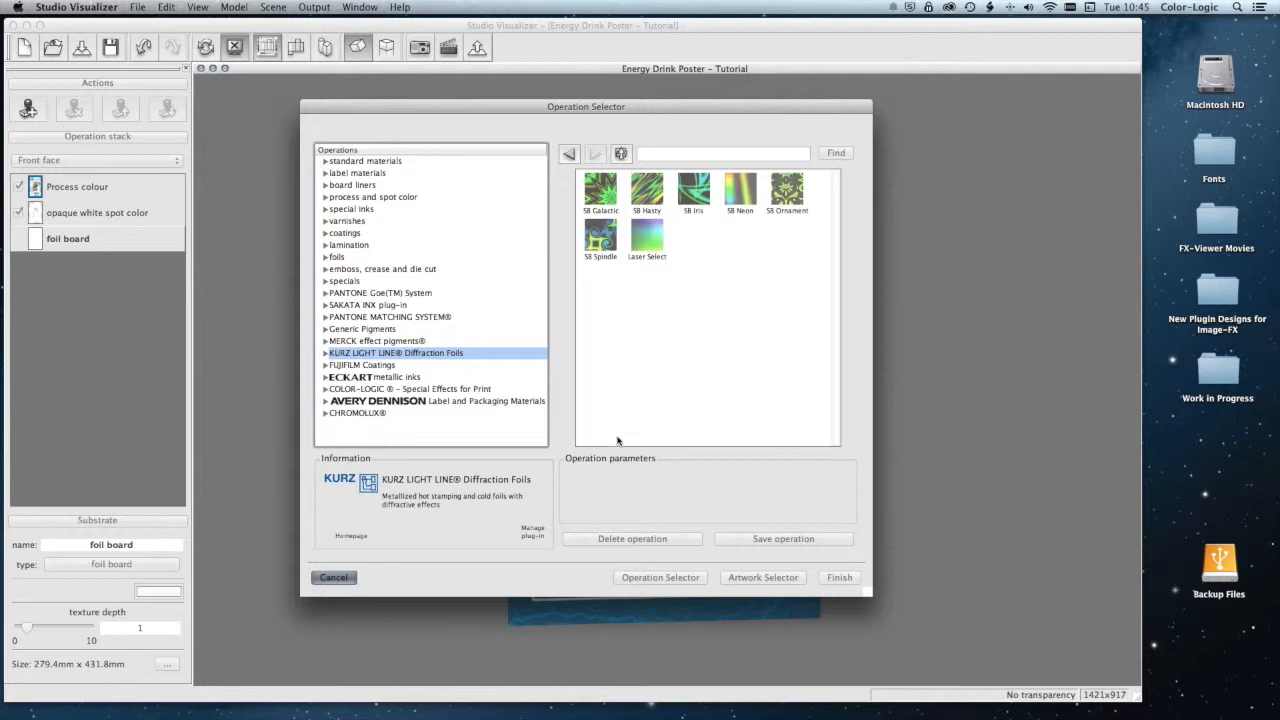
double_click(657, 238)
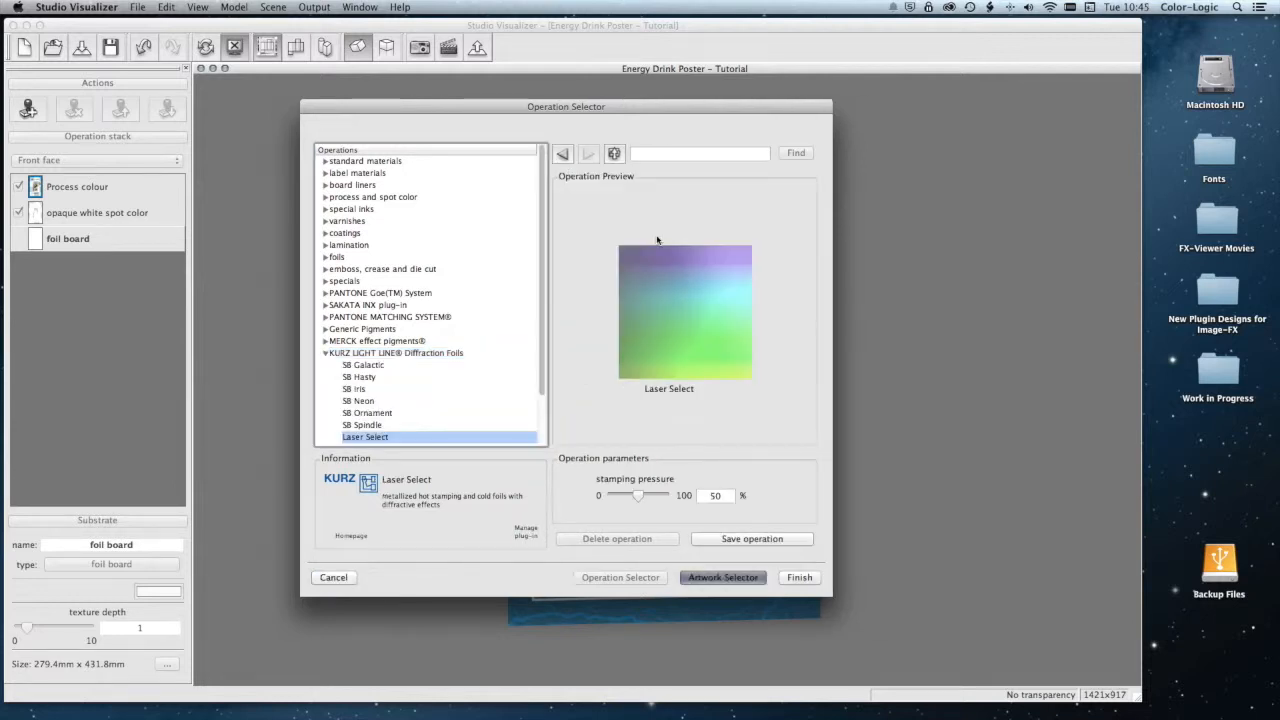
click(797, 578)
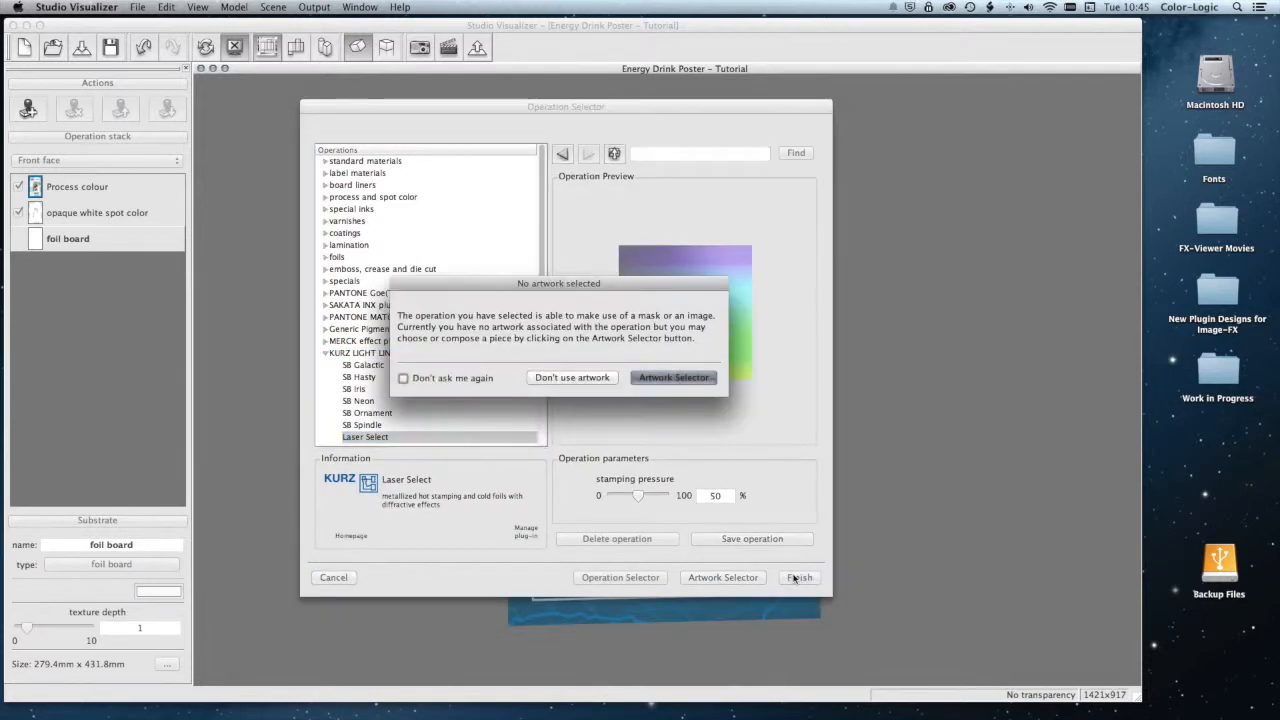
click(595, 378)
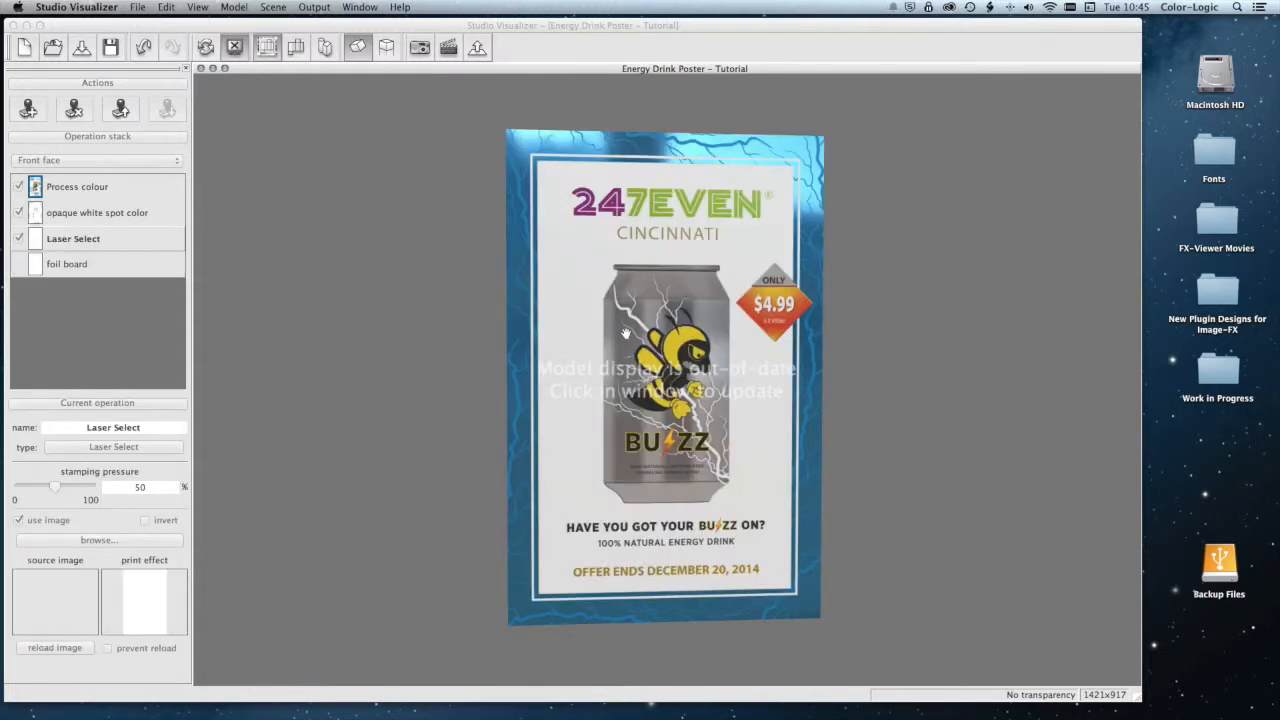
click(675, 355)
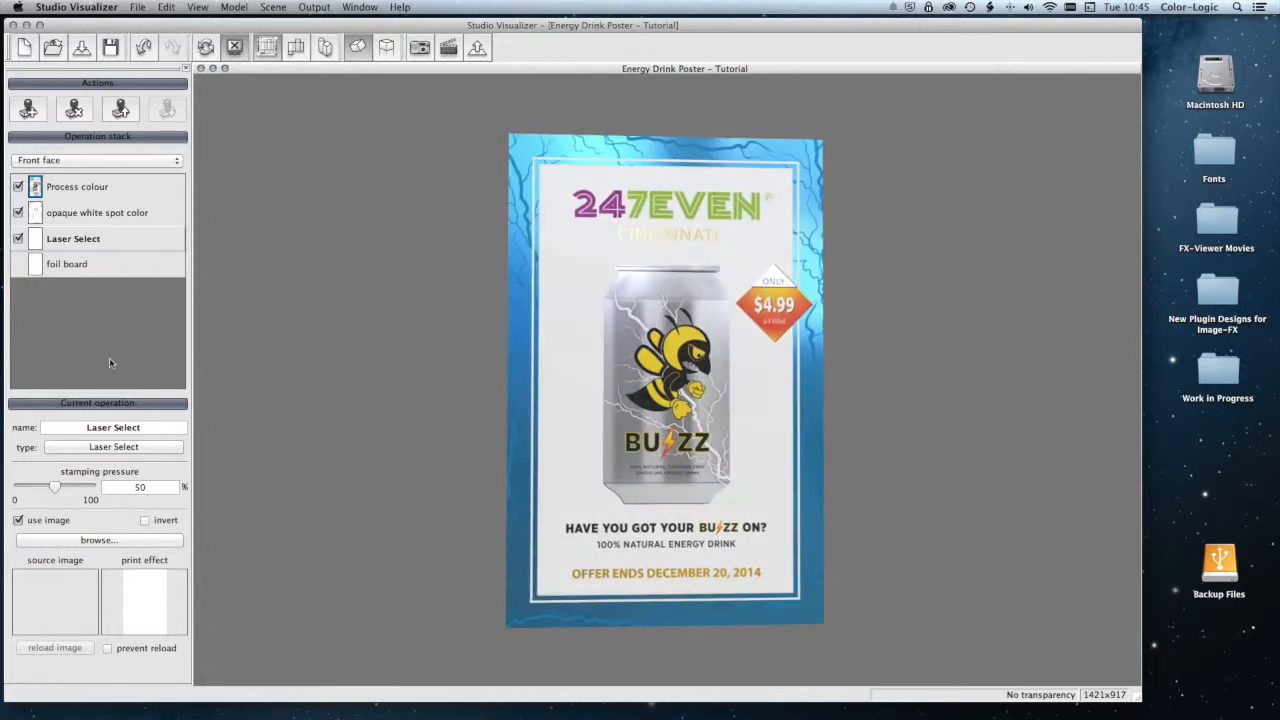
Step: Add a gloss spot UV varnish above Process colour, using the CL 4713 SILVER image as its artwork
click(108, 213)
click(72, 190)
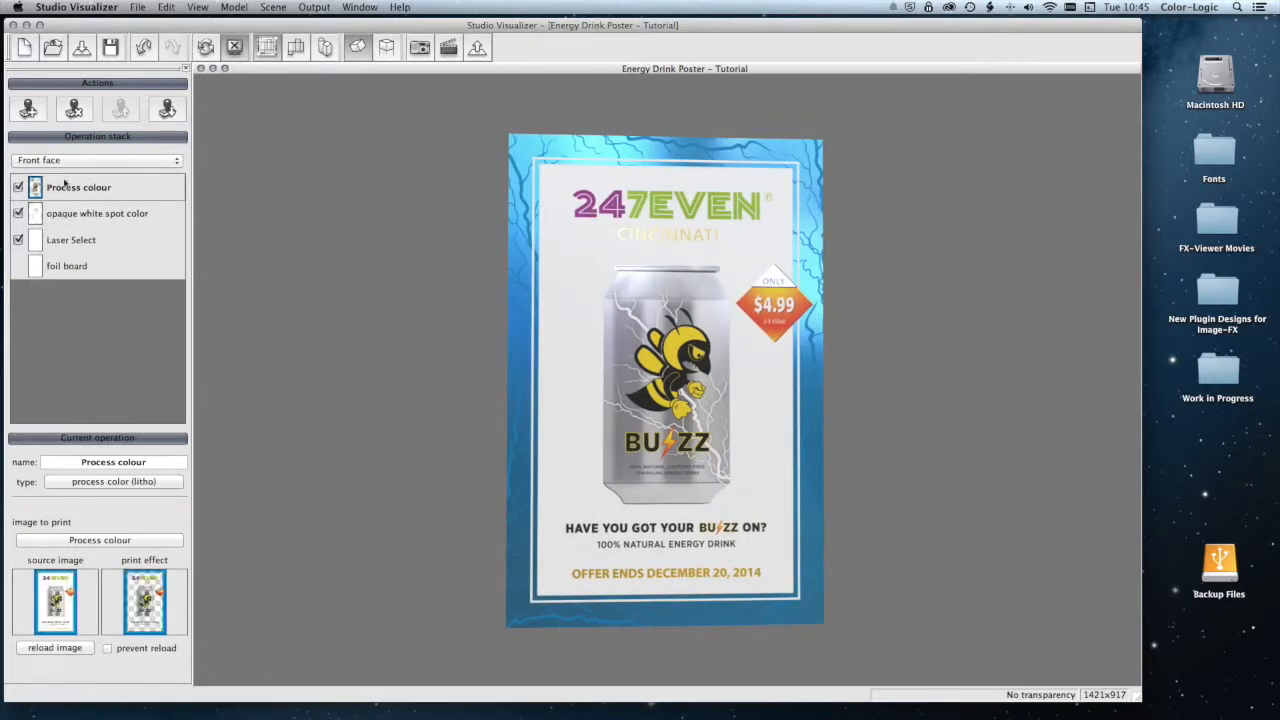
click(28, 110)
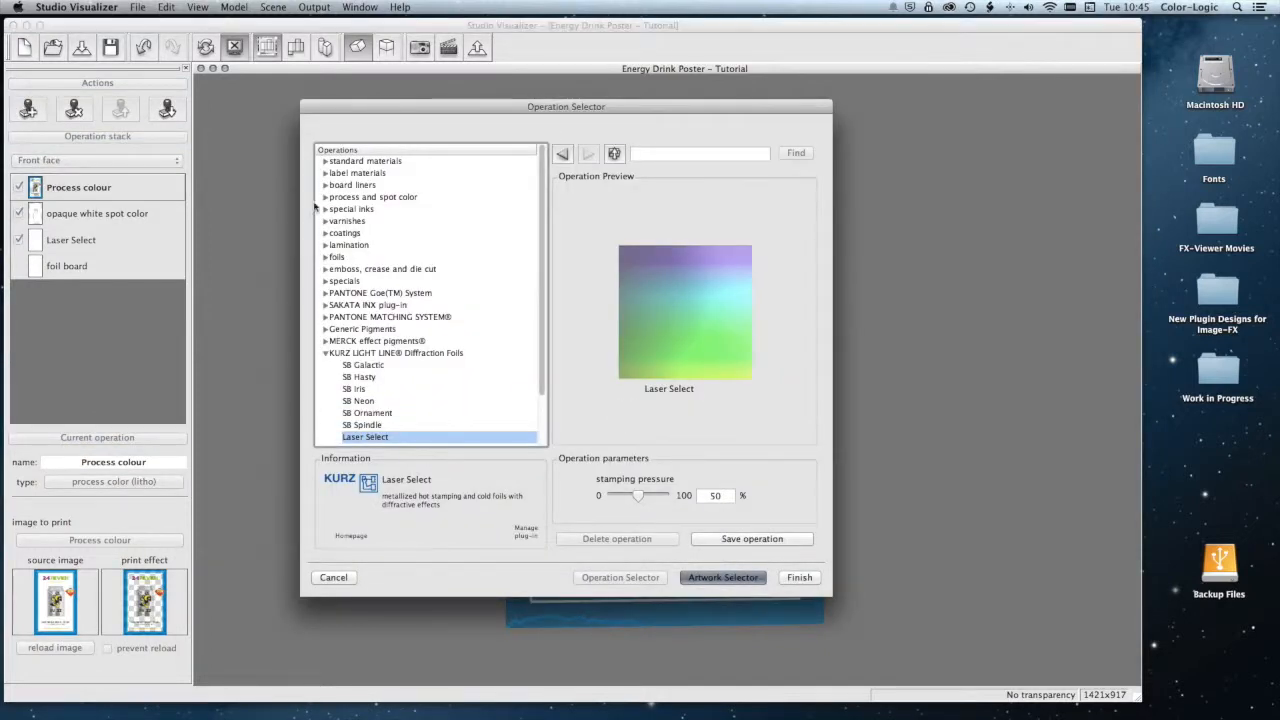
click(369, 222)
click(678, 196)
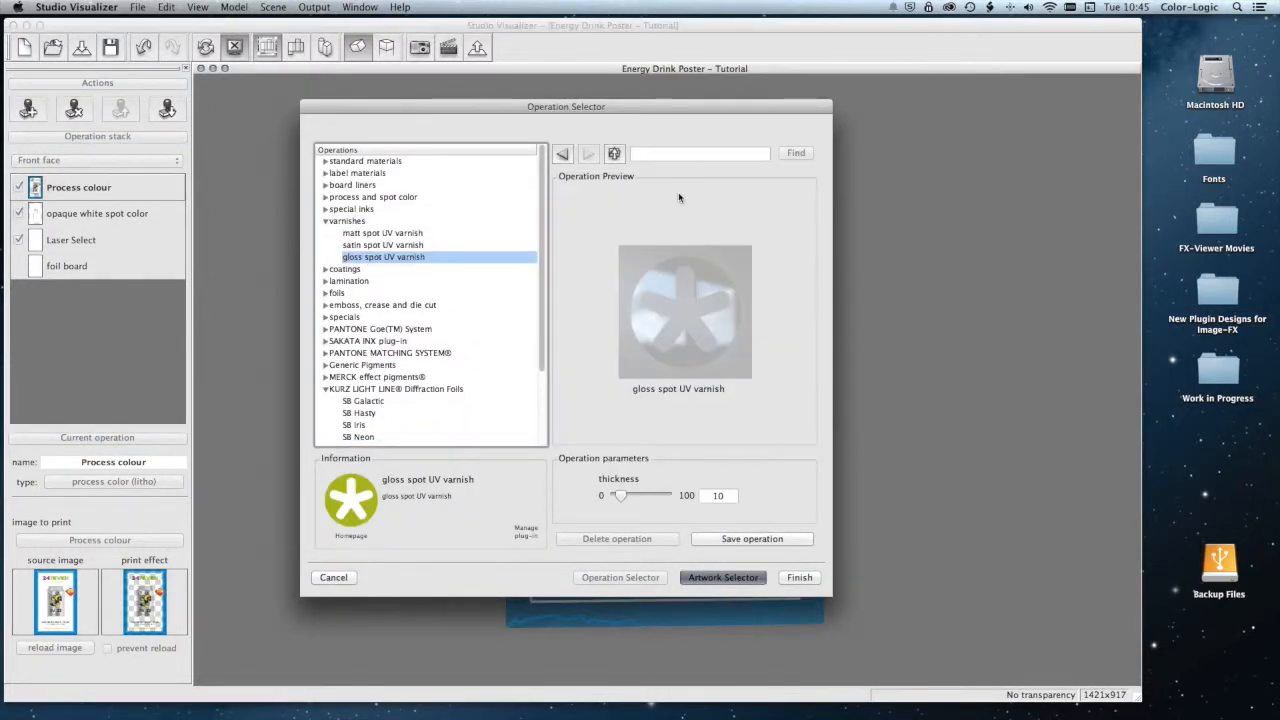
click(745, 580)
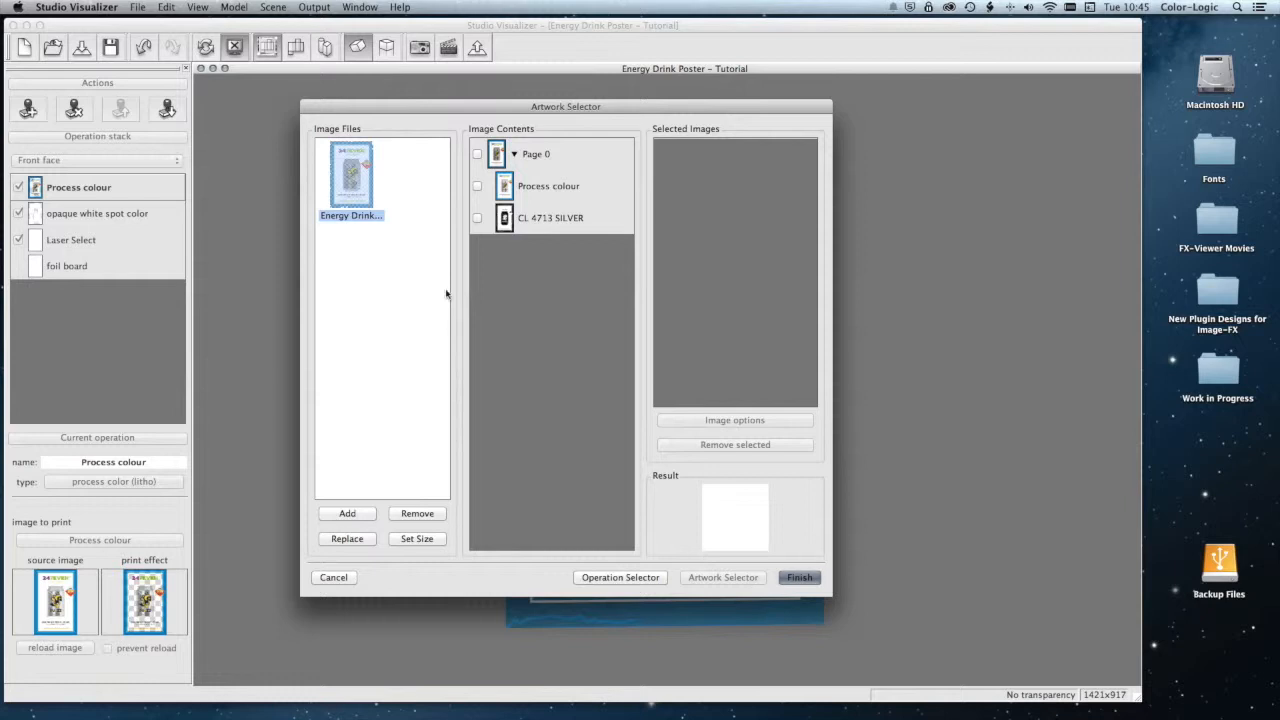
click(508, 222)
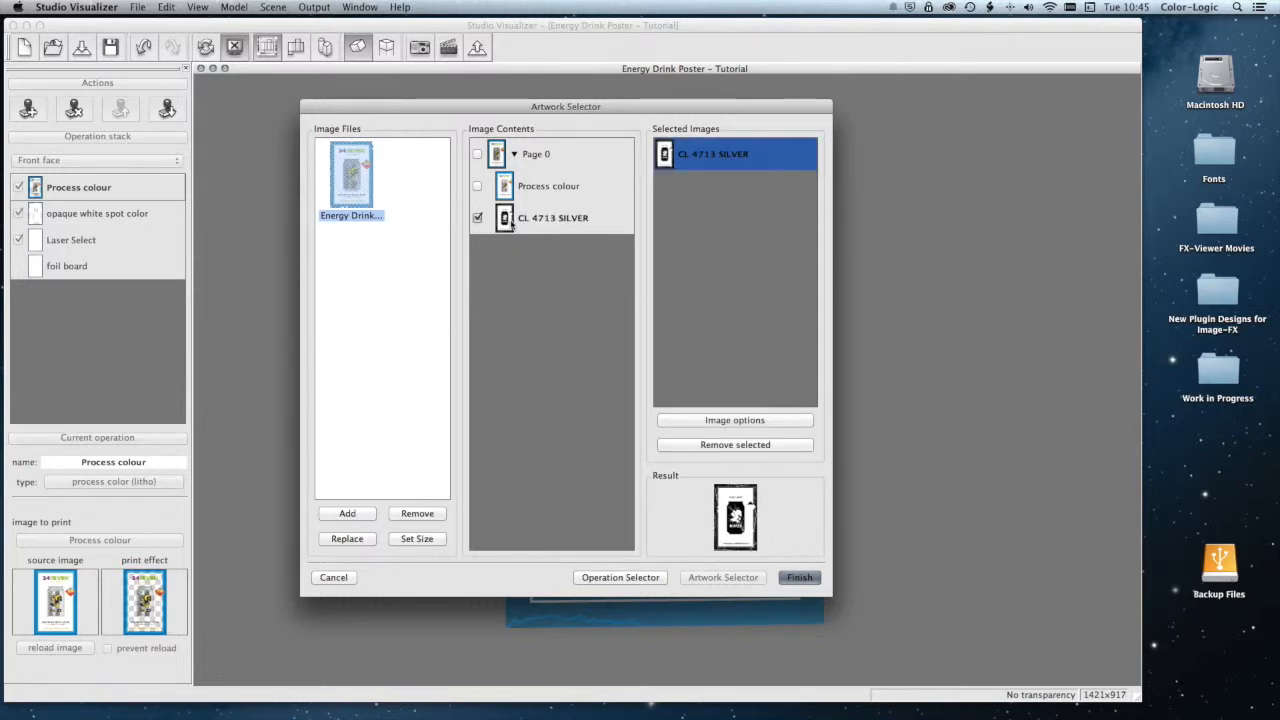
click(800, 577)
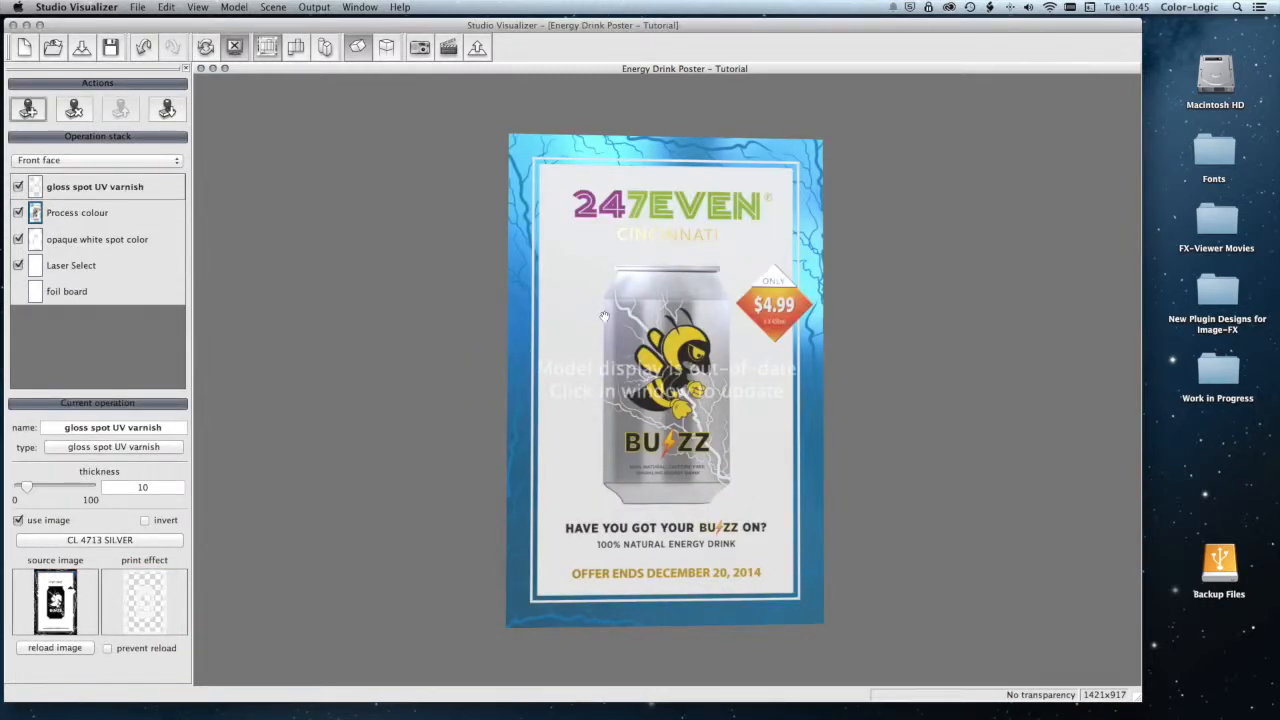
Step: Set the gloss spot UV varnish thickness to 100, update the model display and examine the varnish effect on the can and border
click(660, 388)
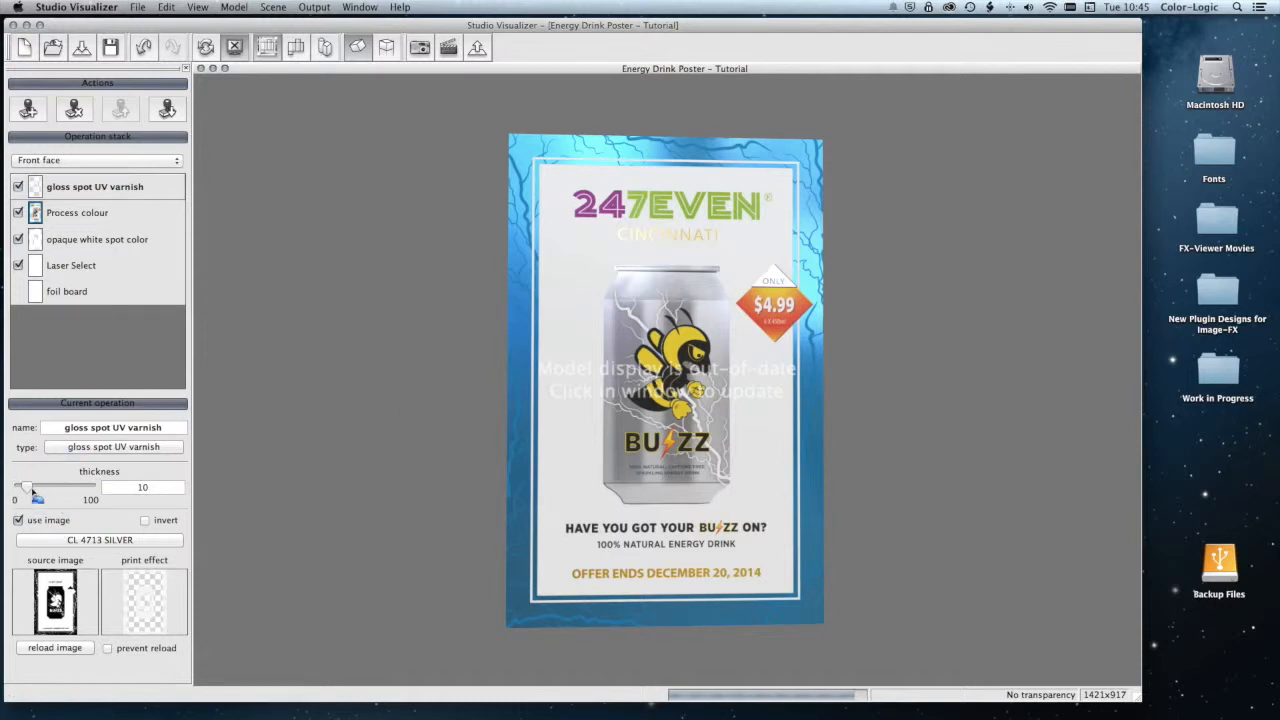
drag(30, 489, 99, 489)
click(670, 380)
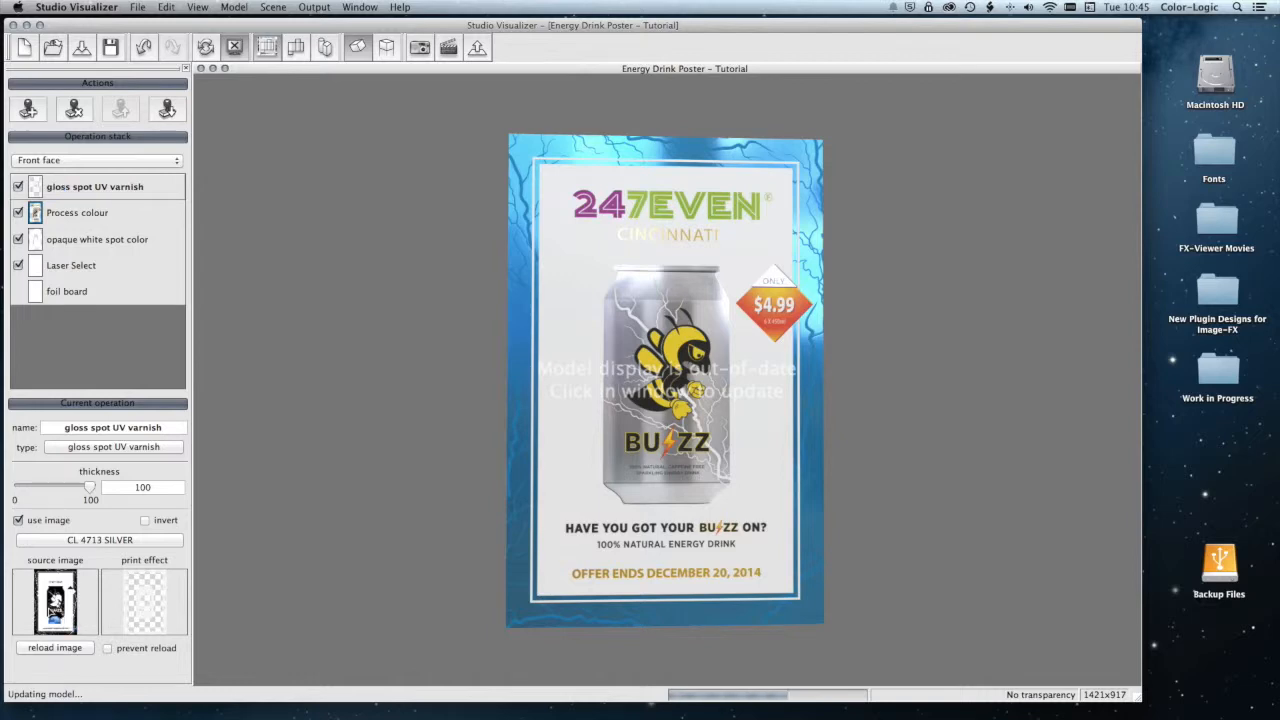
drag(666, 344, 668, 331)
scroll(660, 334, up, 5)
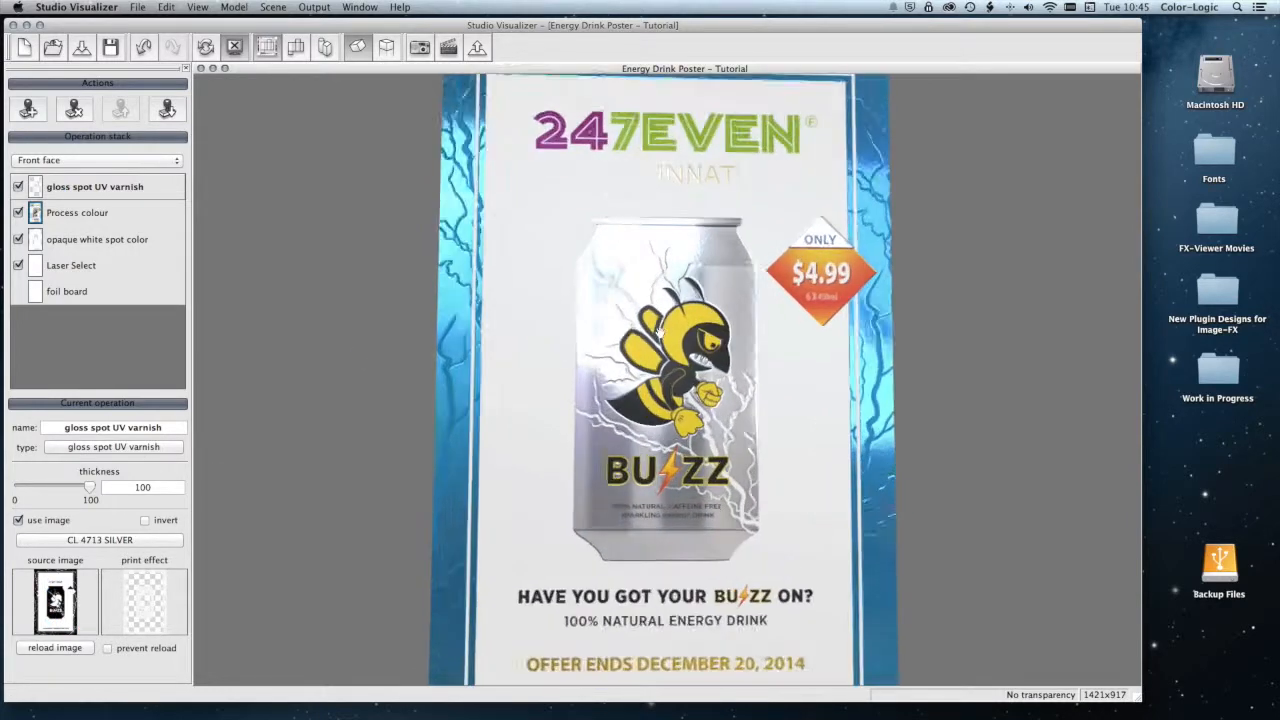
mouse_move(627, 402)
mouse_down()
mouse_move(660, 409)
mouse_move(610, 407)
mouse_up()
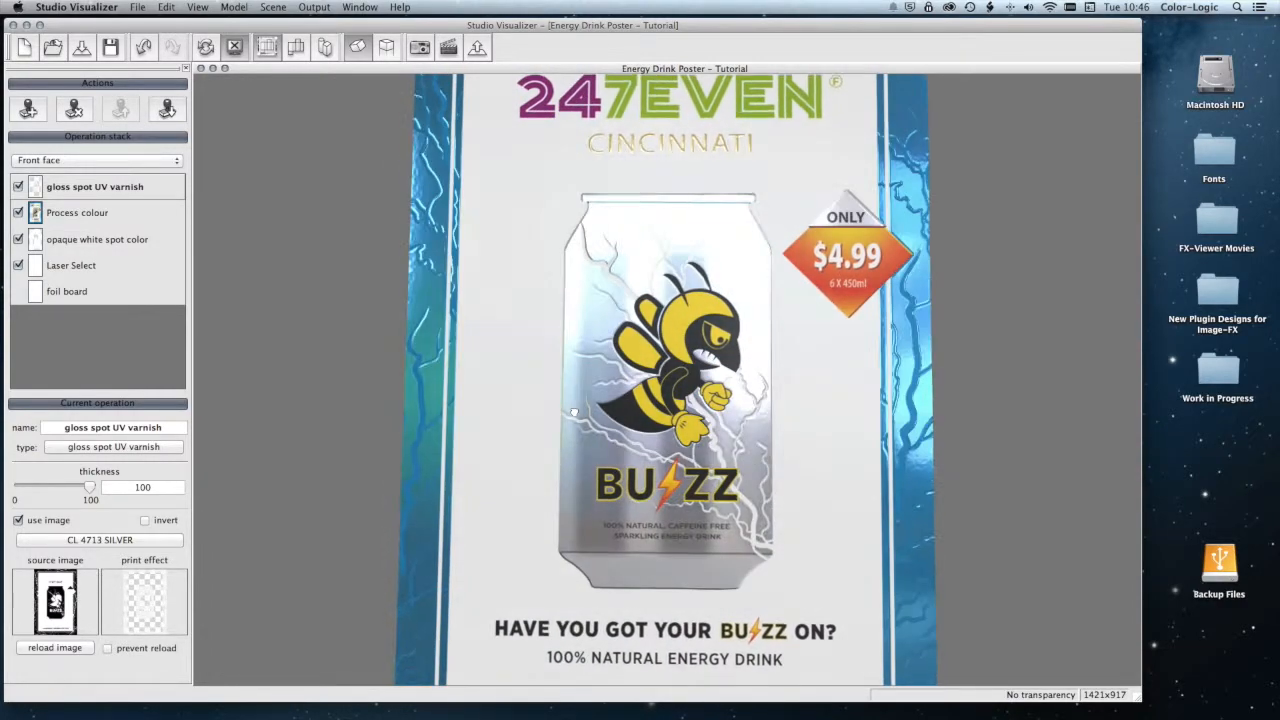
scroll(758, 437, down, 4)
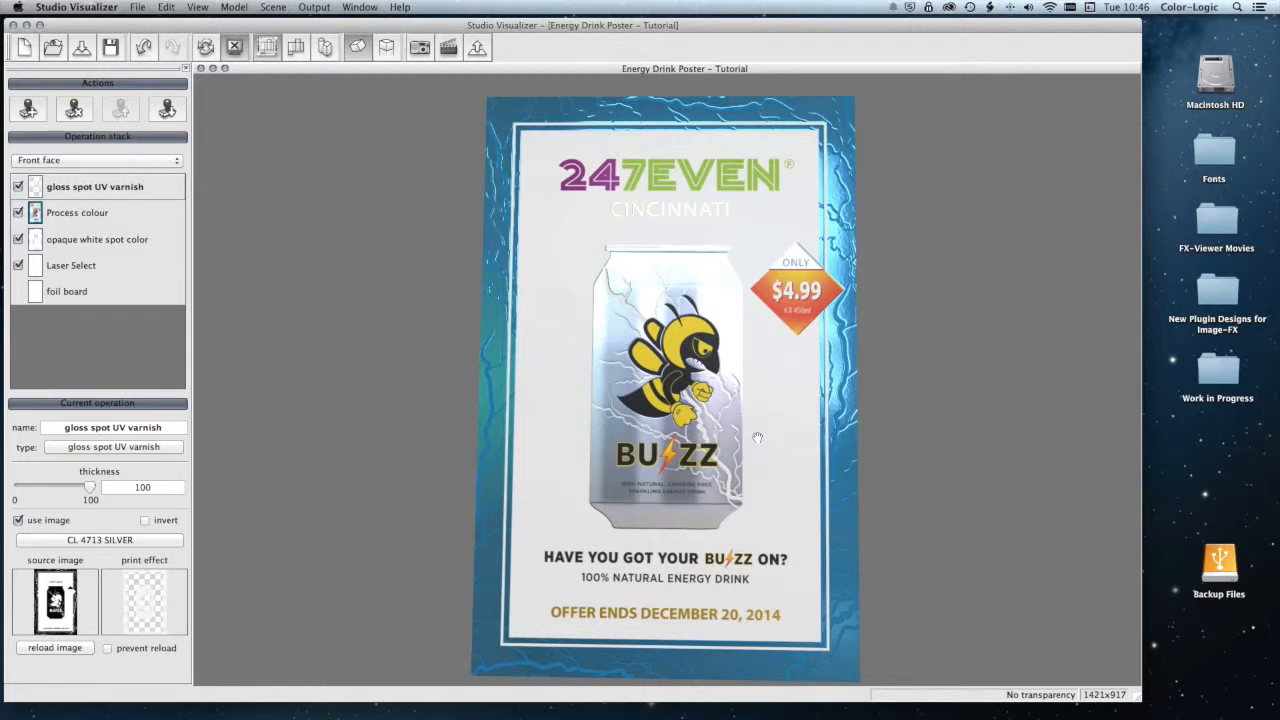
Step: Replace the gloss spot UV varnish operation with the detailed emboss/deboss at a 50 micron height, keeping the CL 4713 SILVER artwork
double_click(145, 188)
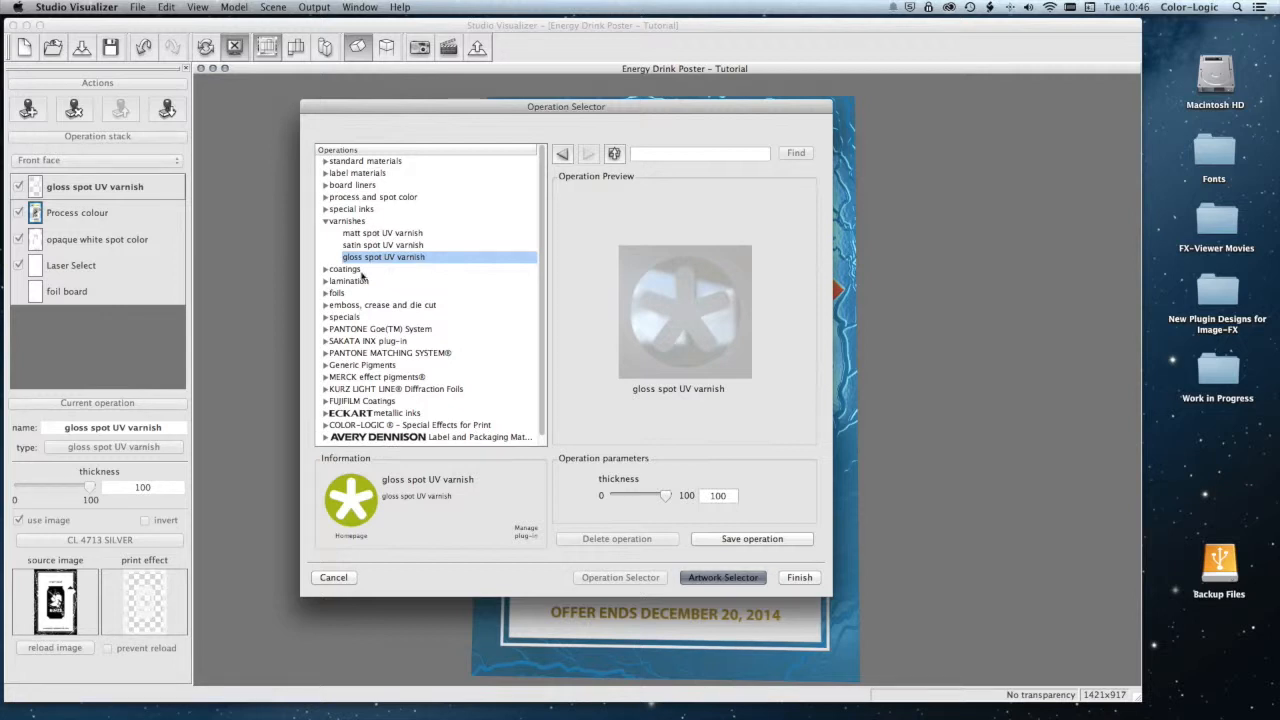
click(359, 306)
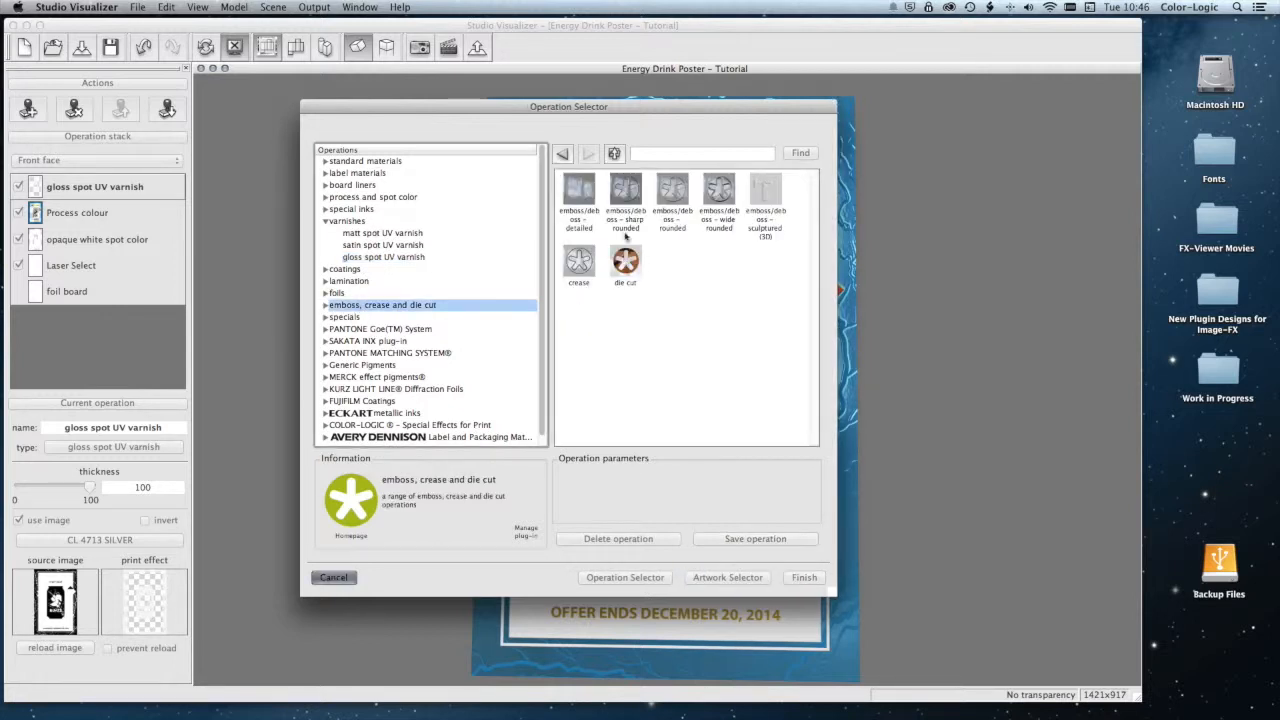
click(585, 196)
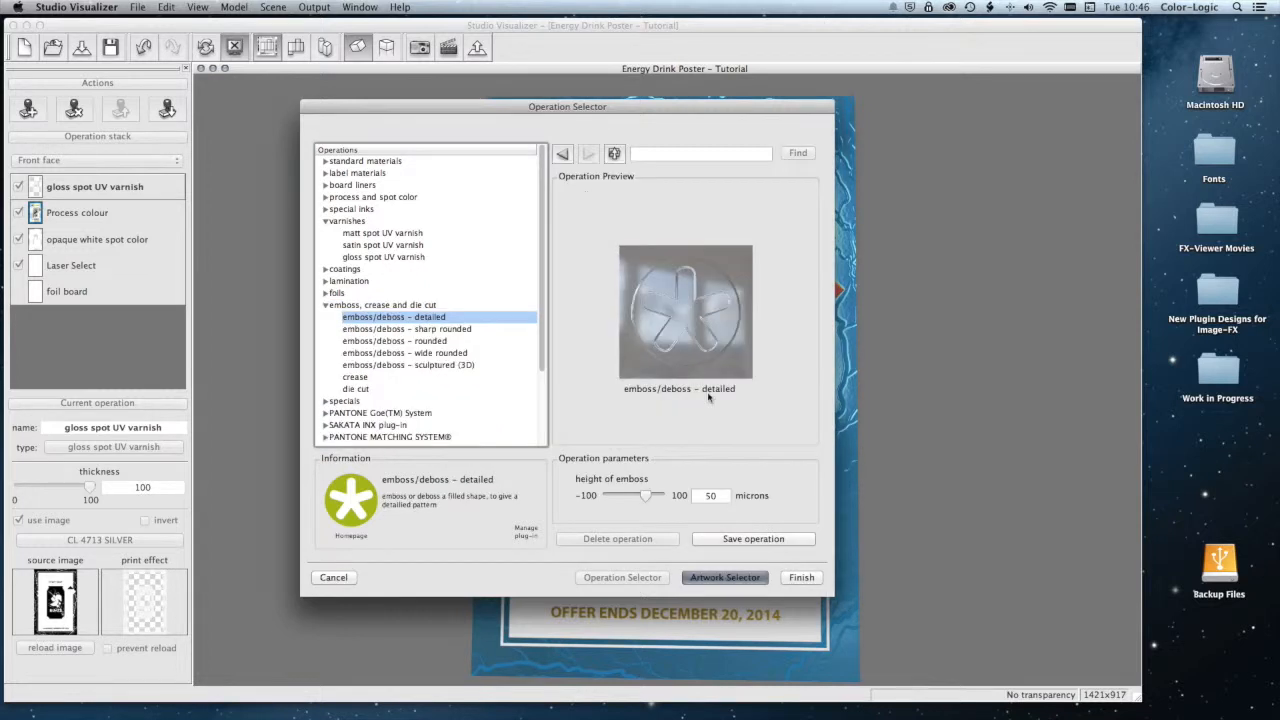
click(800, 578)
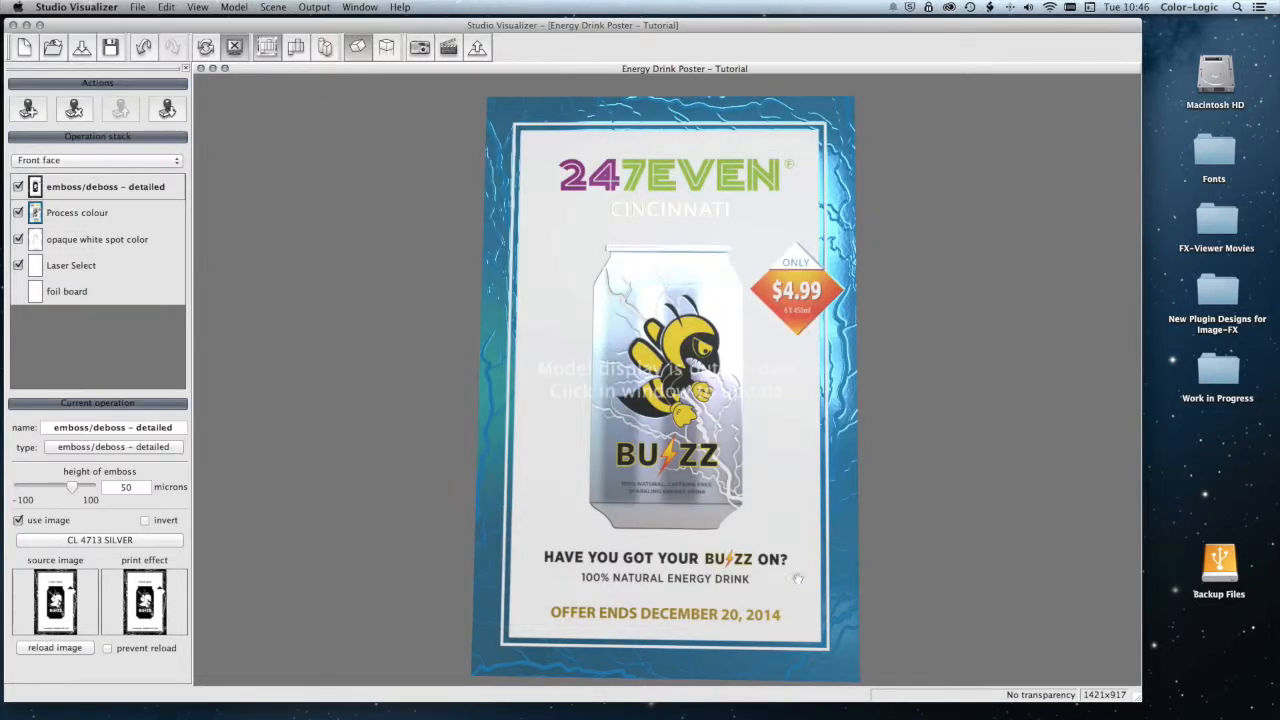